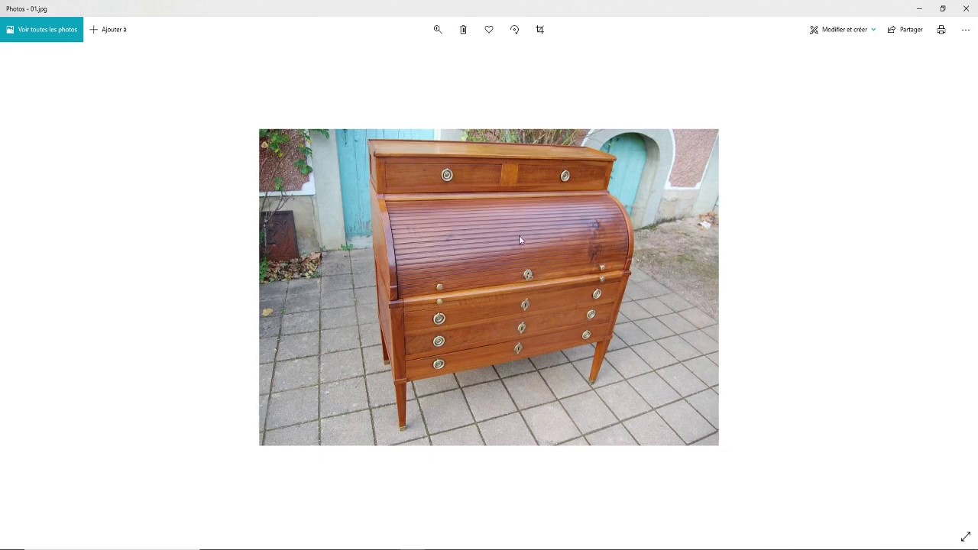
Look through the reference photos of the roll-top desk, from 01.jpg to 08.jpg, examining its front, interior, sides and back
{"action": "key", "text": "Right"}
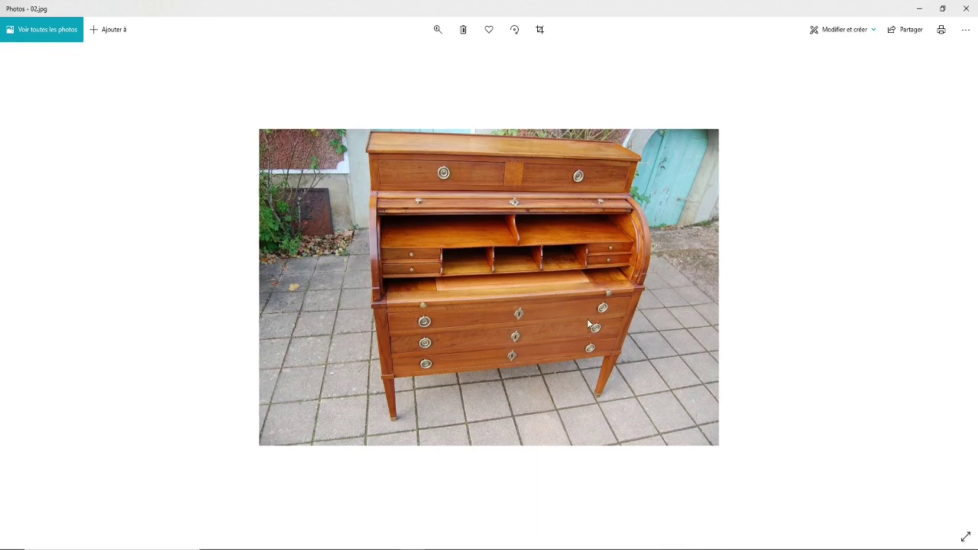
{"action": "key", "text": "Right"}
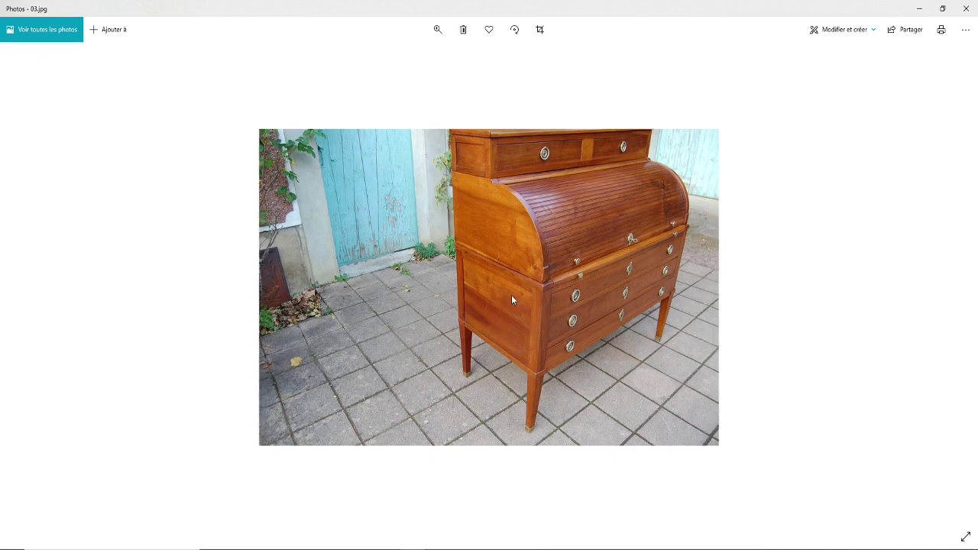
{"action": "key", "text": "Right"}
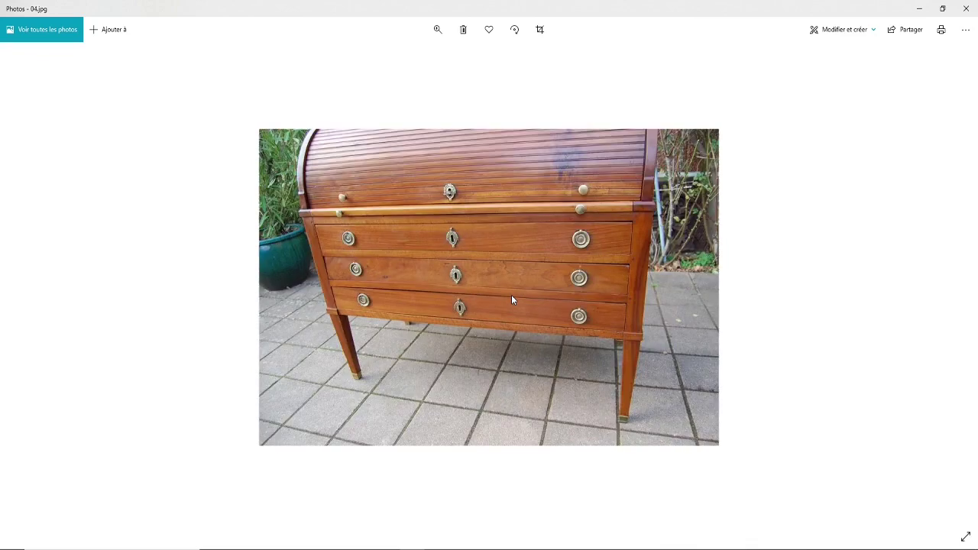
{"action": "key", "text": "Right"}
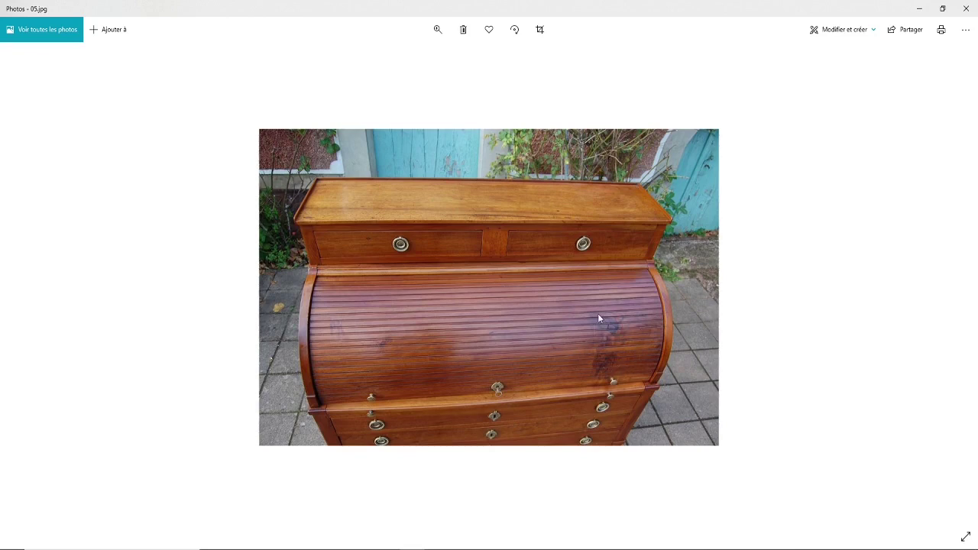
{"action": "key", "text": "Right"}
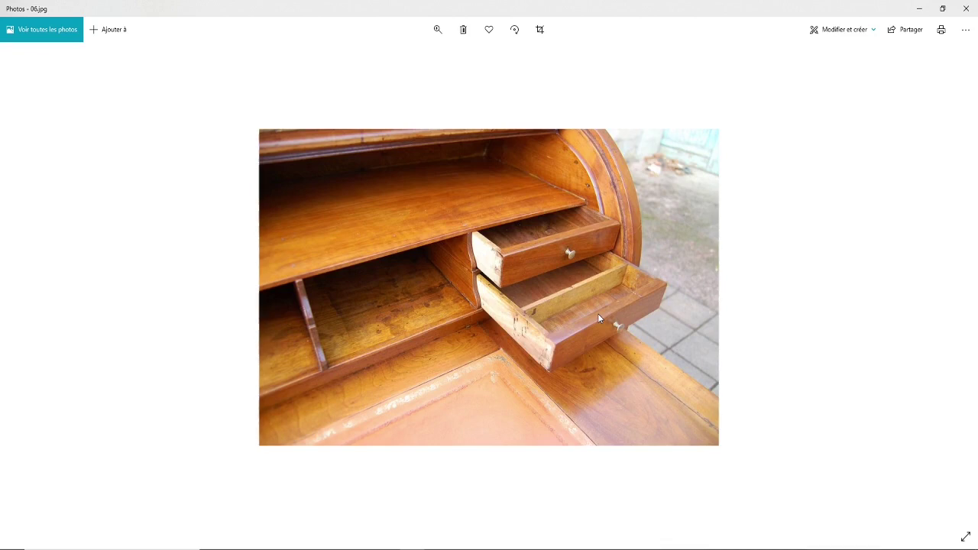
{"action": "key", "text": "Right"}
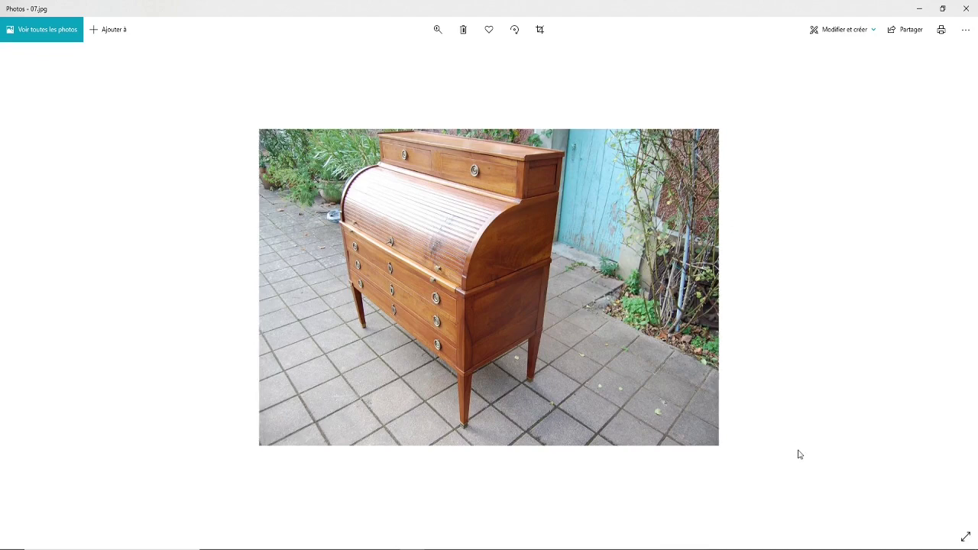
{"action": "key", "text": "Right"}
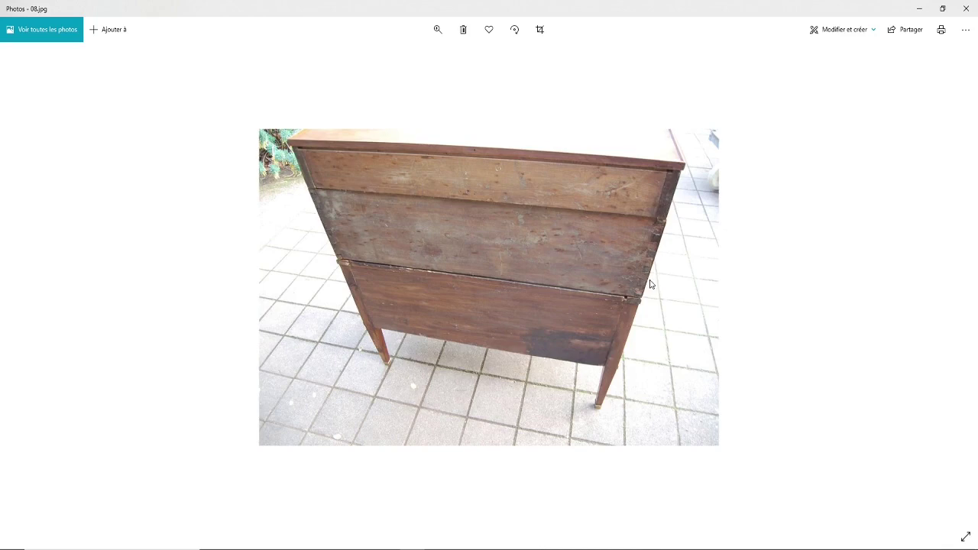
Switch to SketchUp and review the desk model through scenes 01, Scène 2, Scène 6 and Scène 3
{"action": "key", "text": "alt+Tab"}
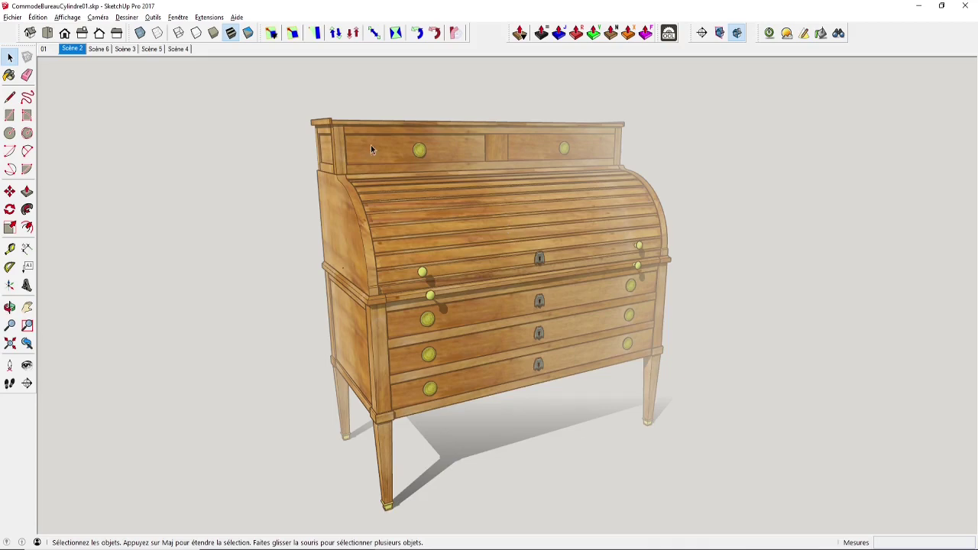
{"action": "left_click", "coordinate": [44, 49]}
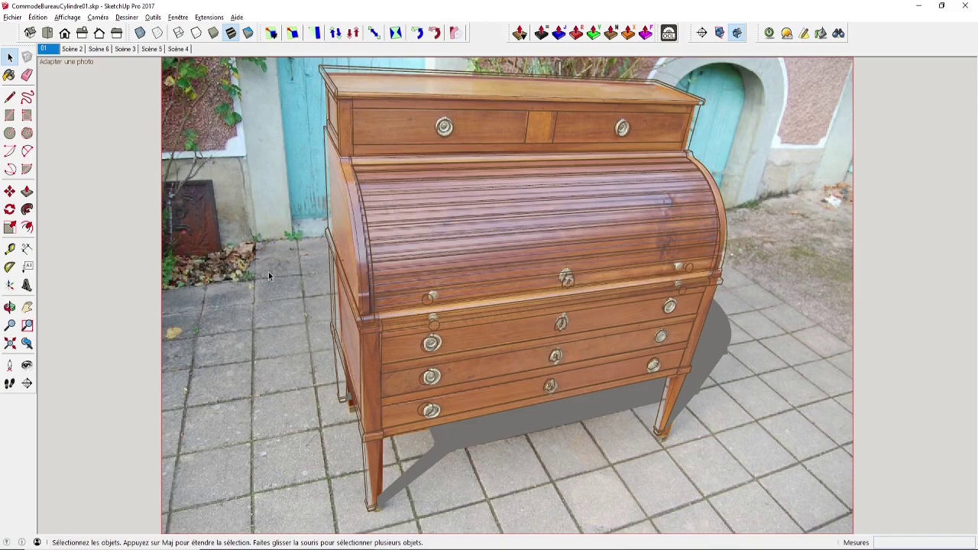
{"action": "middle_click_drag", "start_coordinate": [334, 276], "coordinate": [481, 286]}
{"action": "middle_click_drag", "start_coordinate": [523, 414], "coordinate": [452, 392]}
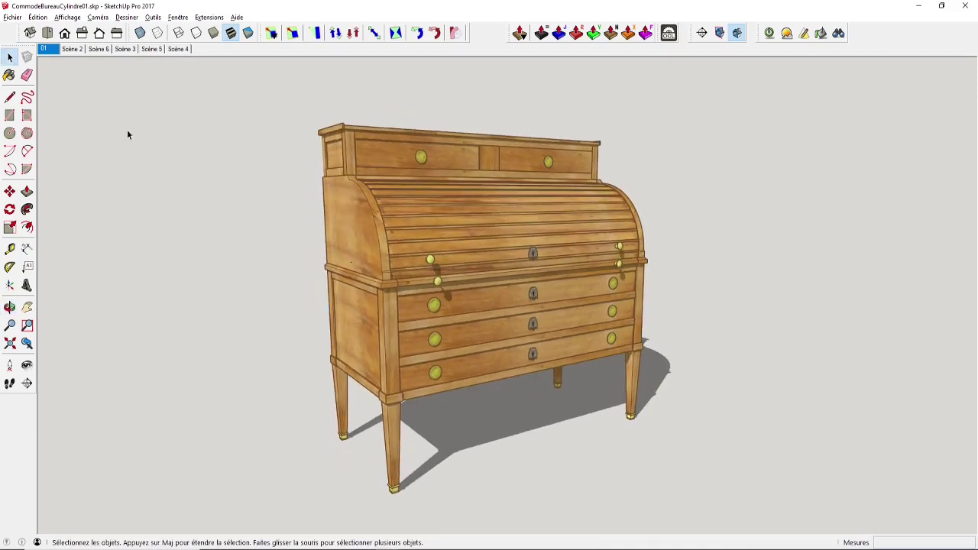
{"action": "left_click", "coordinate": [75, 50]}
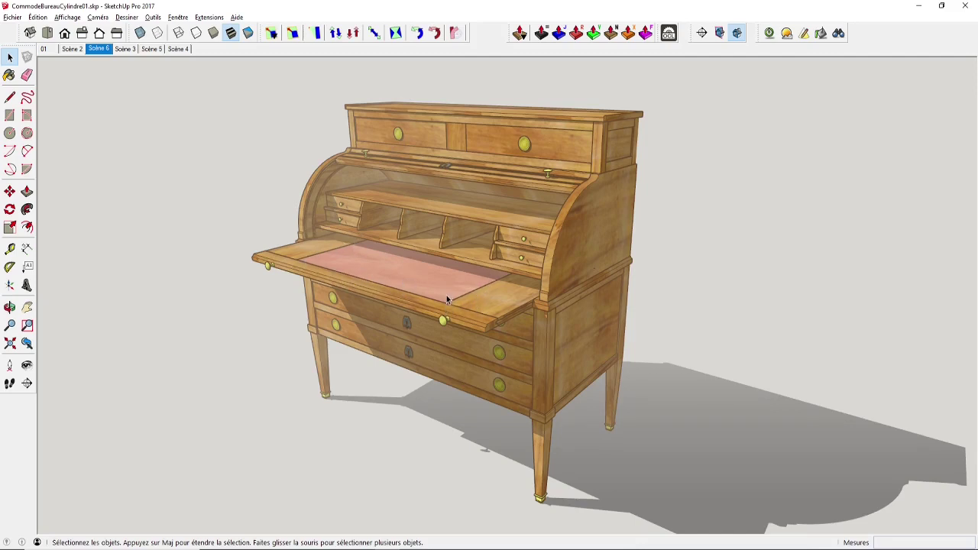
{"action": "left_click", "coordinate": [127, 49]}
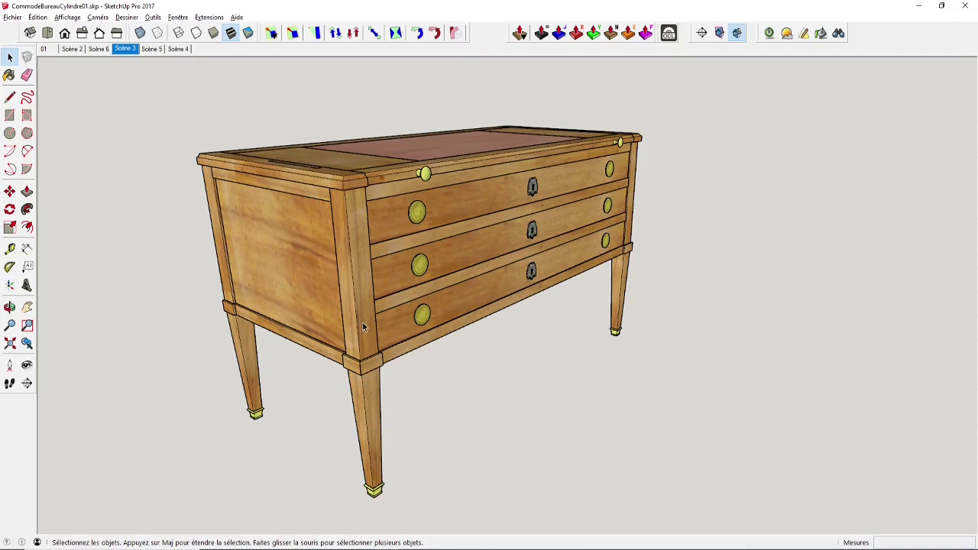
Hide the frame pieces surrounding the writing surface on top of the chest of drawers
{"action": "middle_click_drag", "start_coordinate": [362, 321], "coordinate": [340, 252]}
{"action": "left_click", "coordinate": [334, 227]}
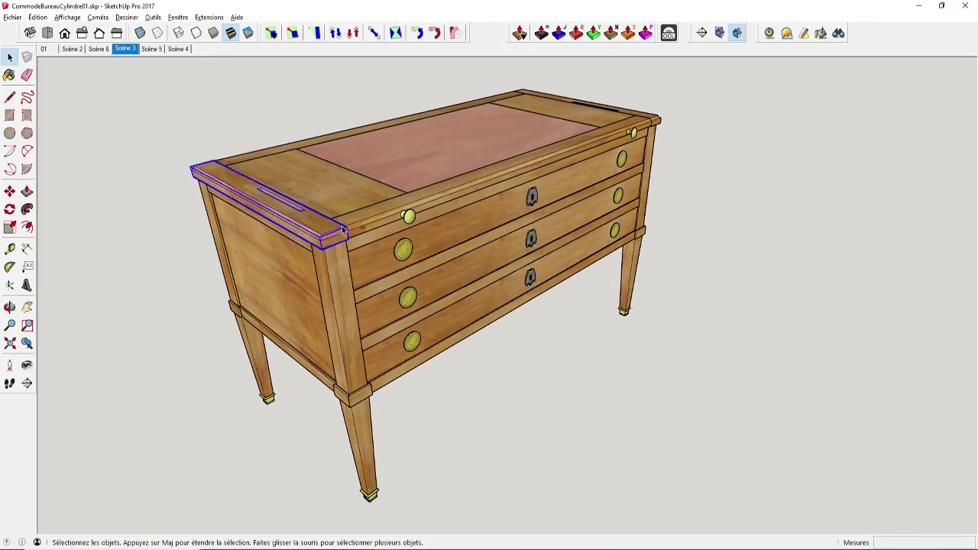
{"action": "left_click", "coordinate": [349, 213], "text": "shift"}
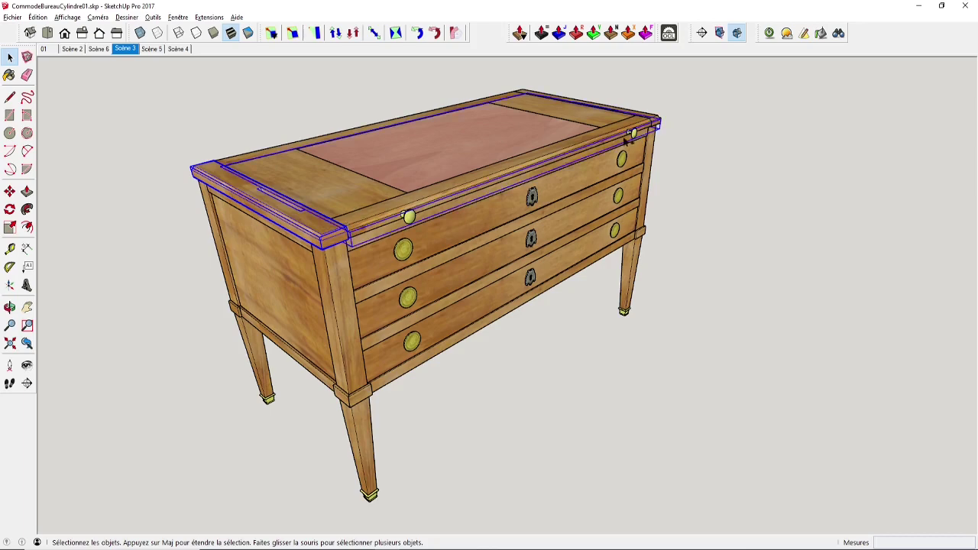
{"action": "left_click", "coordinate": [653, 120], "text": "shift"}
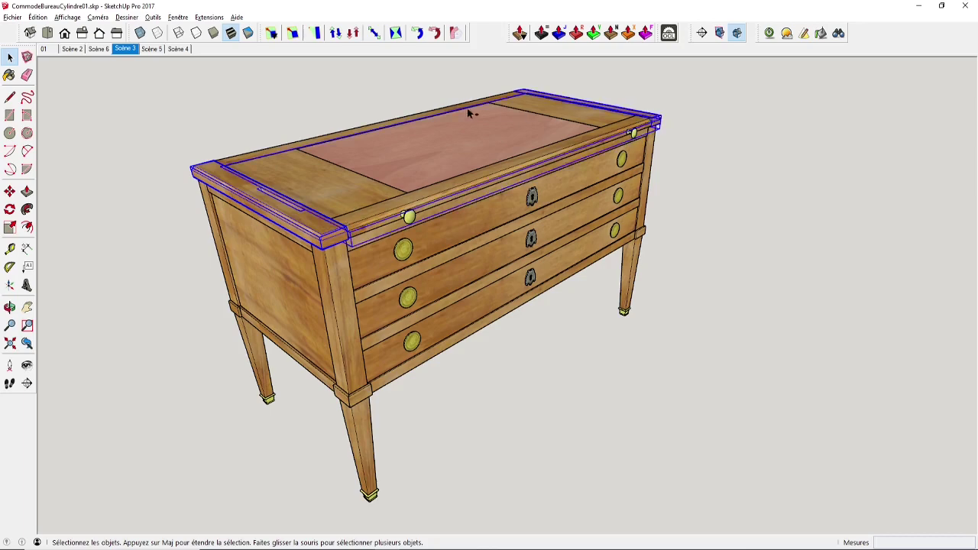
{"action": "right_click", "coordinate": [428, 116]}
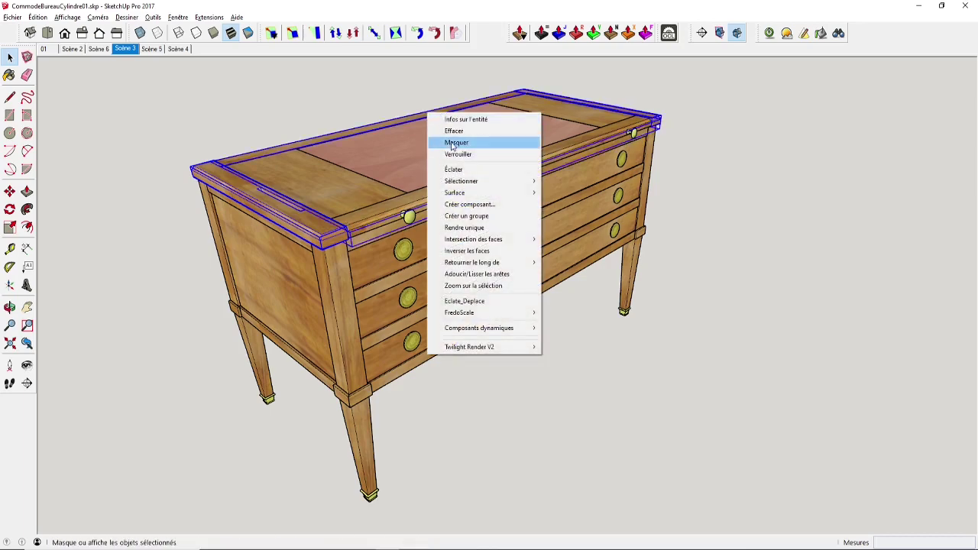
{"action": "left_click", "coordinate": [451, 142]}
Hide the sliding writing surface and the two small blocks inside the side frames near the front
{"action": "left_click", "coordinate": [367, 209]}
{"action": "right_click", "coordinate": [367, 208]}
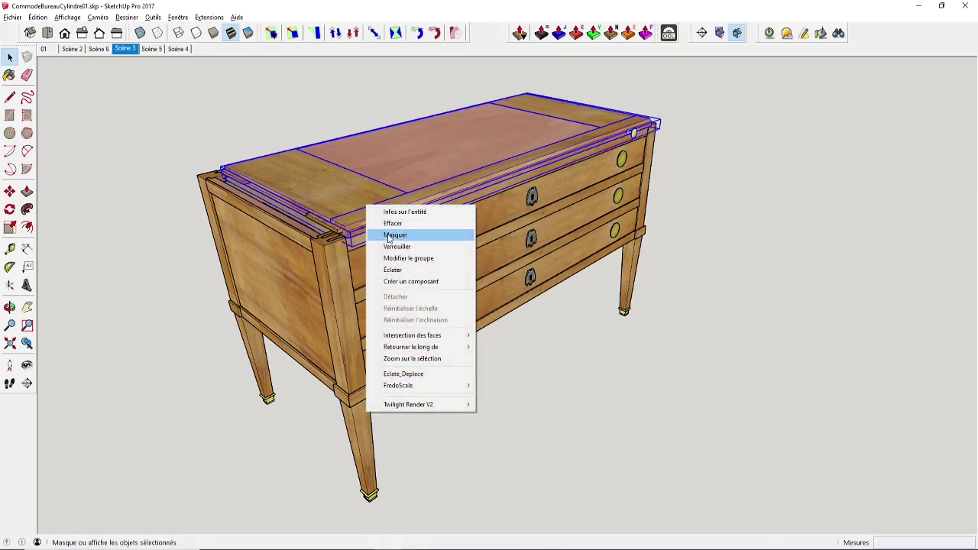
{"action": "left_click", "coordinate": [393, 234]}
{"action": "middle_click_drag", "start_coordinate": [393, 234], "coordinate": [324, 230]}
{"action": "scroll", "coordinate": [276, 227], "scroll_direction": "up", "scroll_amount": 2}
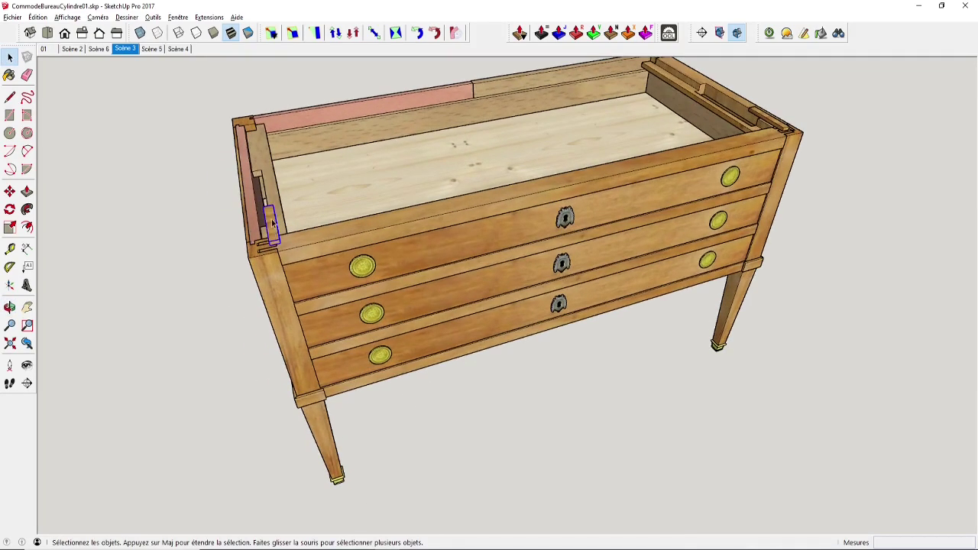
{"action": "right_click", "coordinate": [764, 119]}
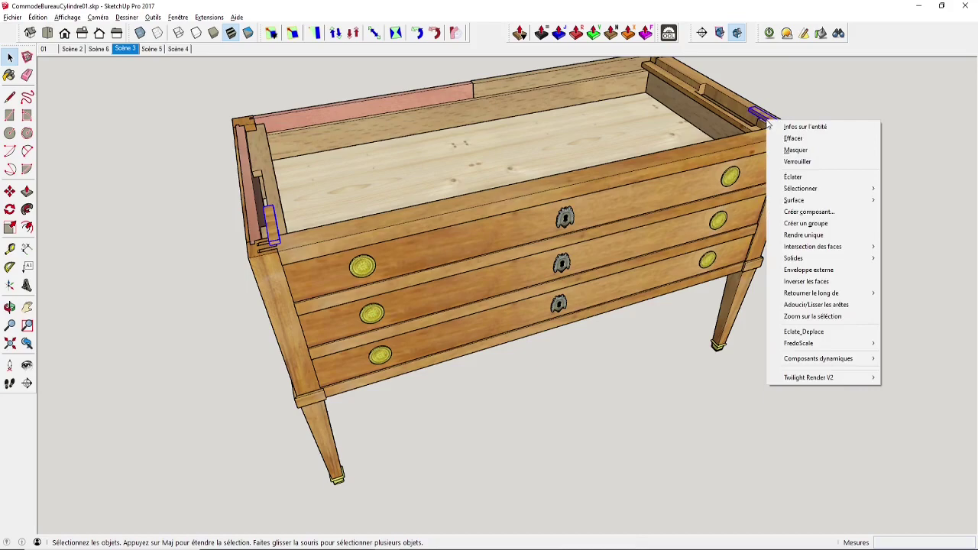
{"action": "left_click", "coordinate": [794, 150]}
Place a section plane parallel to the drawer fronts of the chest
{"action": "middle_click_drag", "start_coordinate": [465, 173], "coordinate": [327, 163]}
{"action": "middle_click_drag", "start_coordinate": [475, 277], "coordinate": [498, 256]}
{"action": "left_click", "coordinate": [719, 33]}
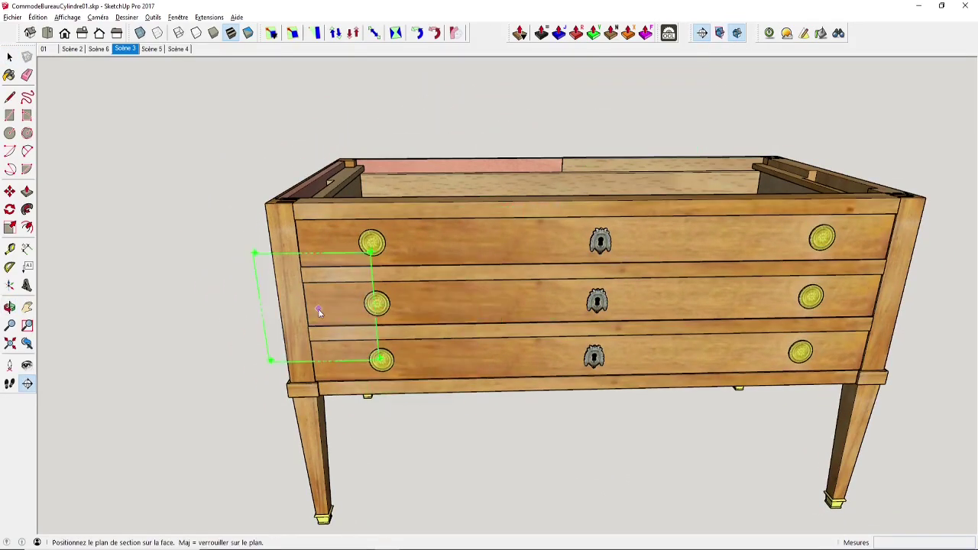
{"action": "left_click", "coordinate": [322, 303]}
{"action": "middle_click_drag", "start_coordinate": [303, 295], "coordinate": [434, 414]}
{"action": "scroll", "coordinate": [512, 484], "scroll_direction": "down", "scroll_amount": 3}
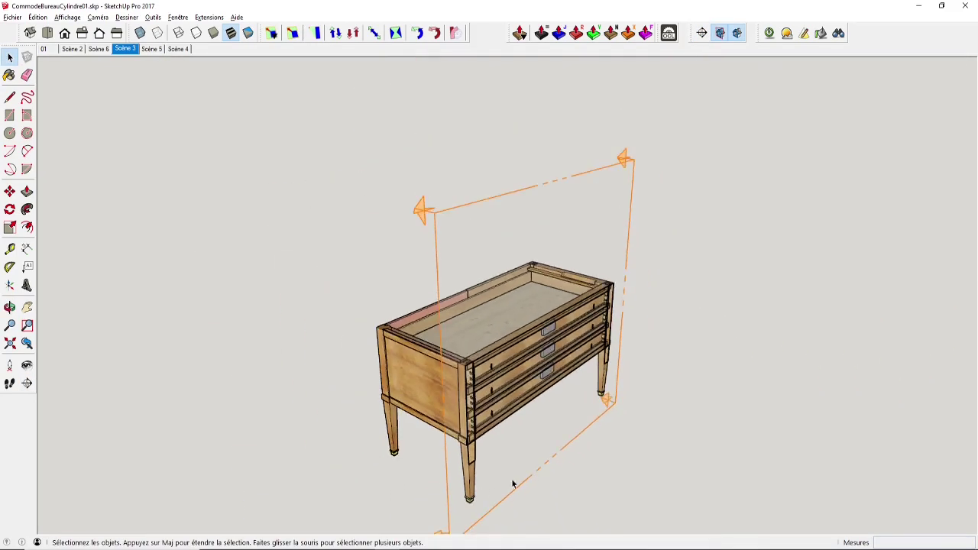
Move the section plane backward into the chest so it cuts behind the drawer fronts
{"action": "left_click", "coordinate": [526, 475]}
{"action": "key", "text": "m"}
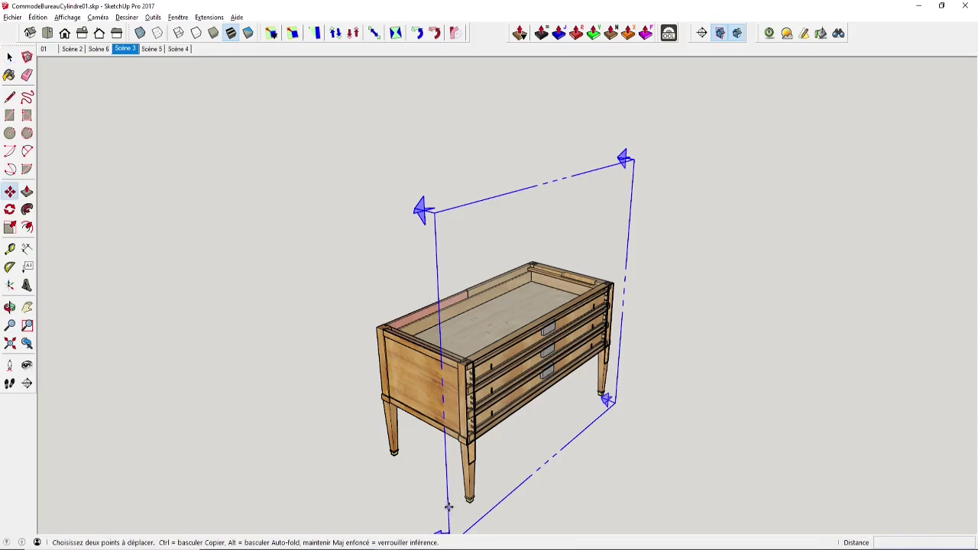
{"action": "left_click", "coordinate": [447, 517]}
{"action": "scroll", "coordinate": [550, 405], "scroll_direction": "up", "scroll_amount": 5}
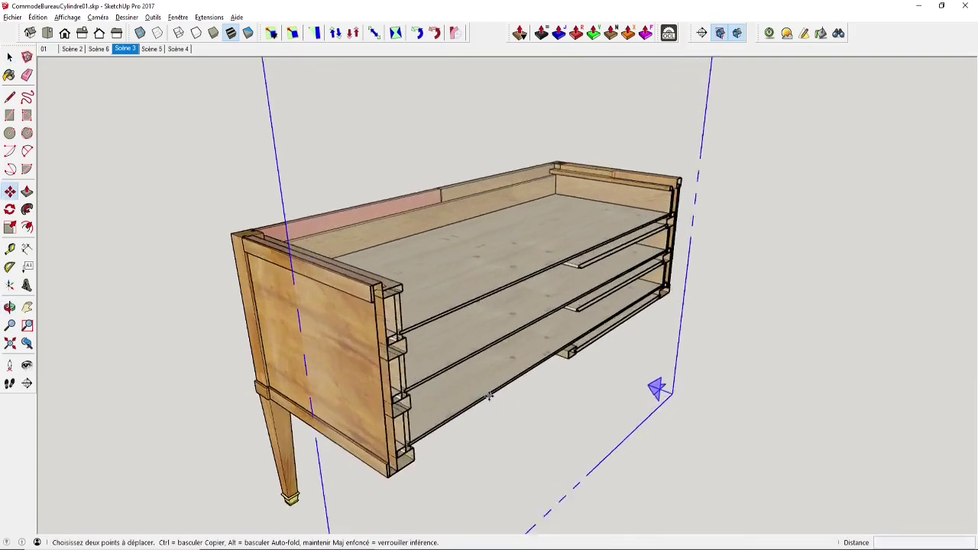
Examine the sectioned chest's left side, including the drawer rails, the side panel and its joints with the rear leg
{"action": "middle_click_drag", "start_coordinate": [409, 354], "coordinate": [336, 323]}
{"action": "scroll", "coordinate": [405, 340], "scroll_direction": "down", "scroll_amount": 4}
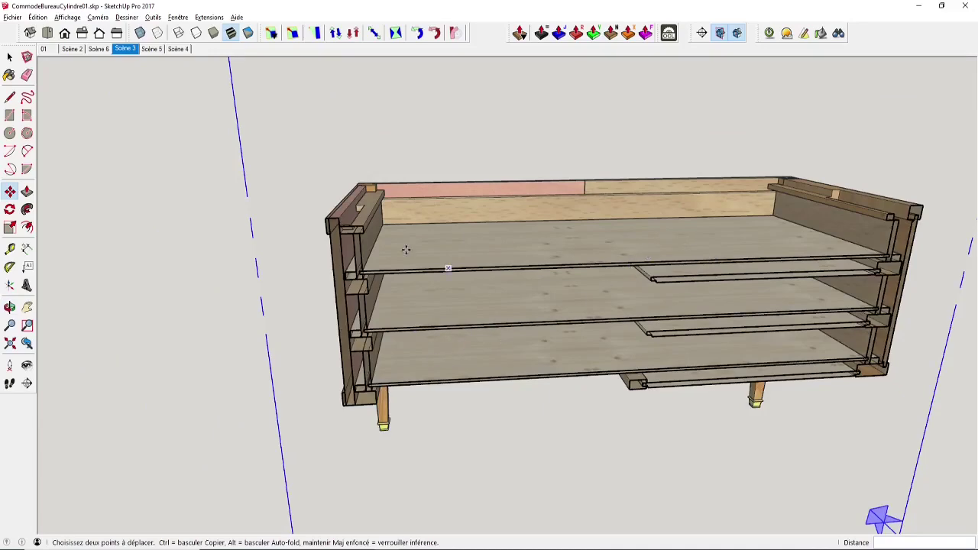
{"action": "middle_click_drag", "start_coordinate": [340, 331], "coordinate": [345, 286]}
{"action": "scroll", "coordinate": [447, 280], "scroll_direction": "up", "scroll_amount": 4}
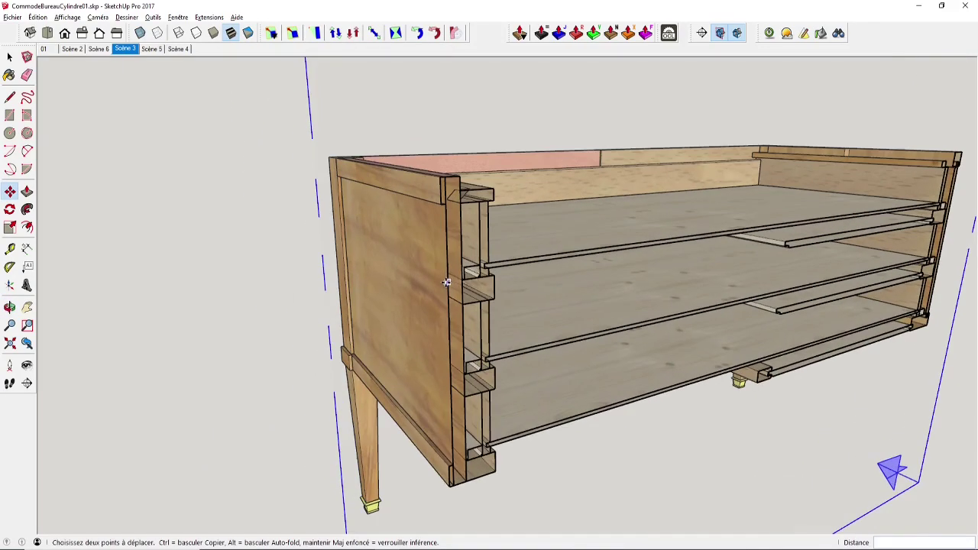
{"action": "scroll", "coordinate": [452, 273], "scroll_direction": "down", "scroll_amount": 3}
{"action": "middle_click_drag", "start_coordinate": [388, 214], "coordinate": [457, 181]}
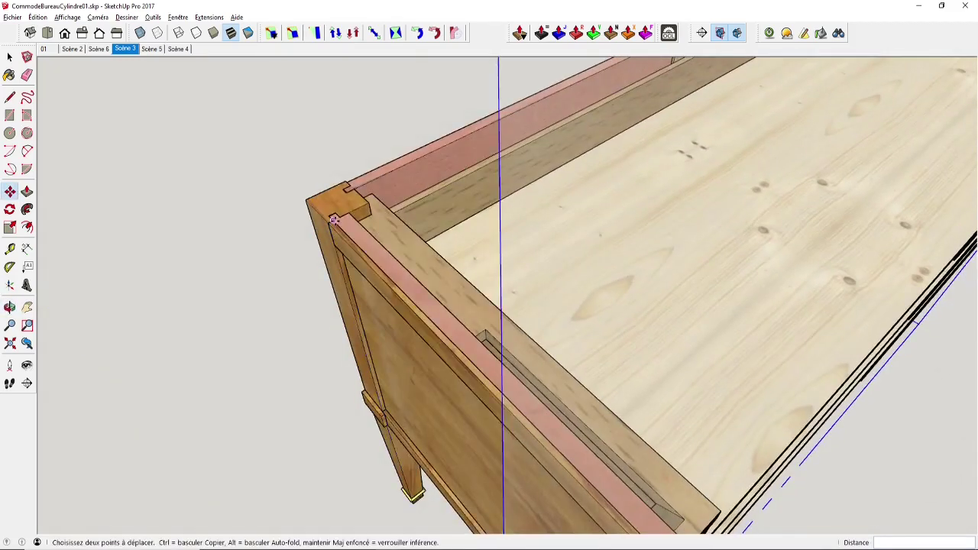
{"action": "key", "text": "space"}
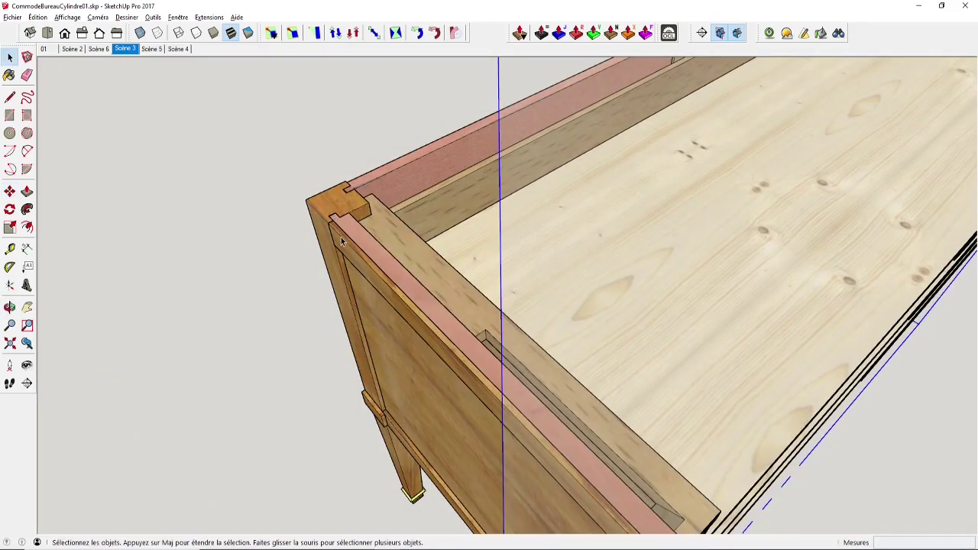
{"action": "middle_click_drag", "start_coordinate": [345, 249], "coordinate": [371, 172]}
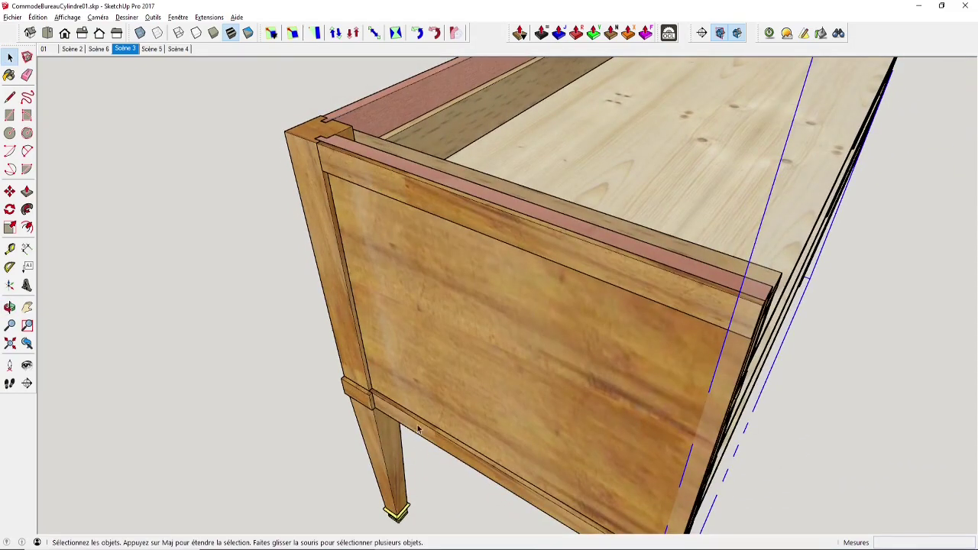
Examine the sectioned chest's right side panel grooves, drawer runners and dust panels, comparing them with the opposite side
{"action": "scroll", "coordinate": [579, 263], "scroll_direction": "down", "scroll_amount": 2}
{"action": "middle_click_drag", "start_coordinate": [613, 269], "coordinate": [179, 201]}
{"action": "scroll", "coordinate": [684, 336], "scroll_direction": "down", "scroll_amount": 2}
{"action": "middle_click_drag", "start_coordinate": [684, 337], "coordinate": [333, 180], "text": "shift"}
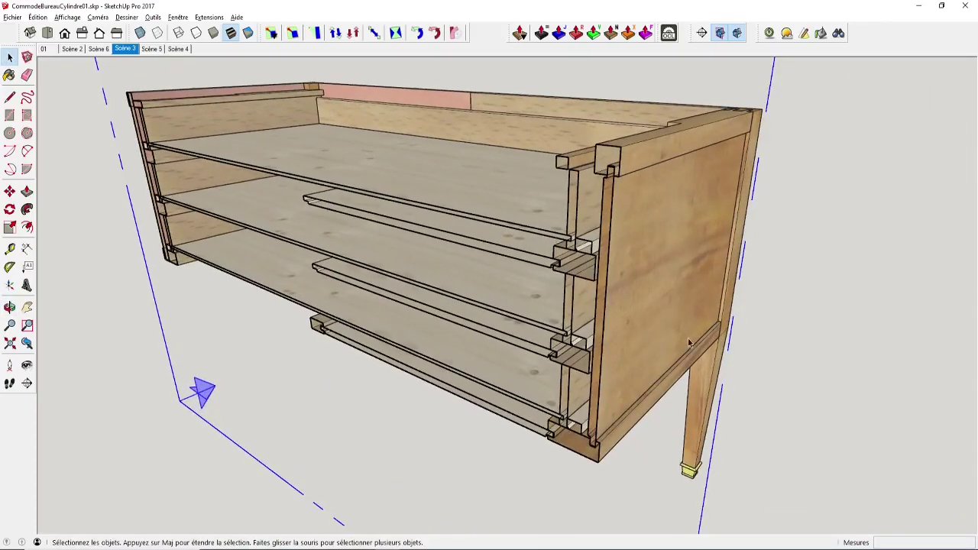
{"action": "middle_click_drag", "start_coordinate": [690, 343], "coordinate": [547, 303]}
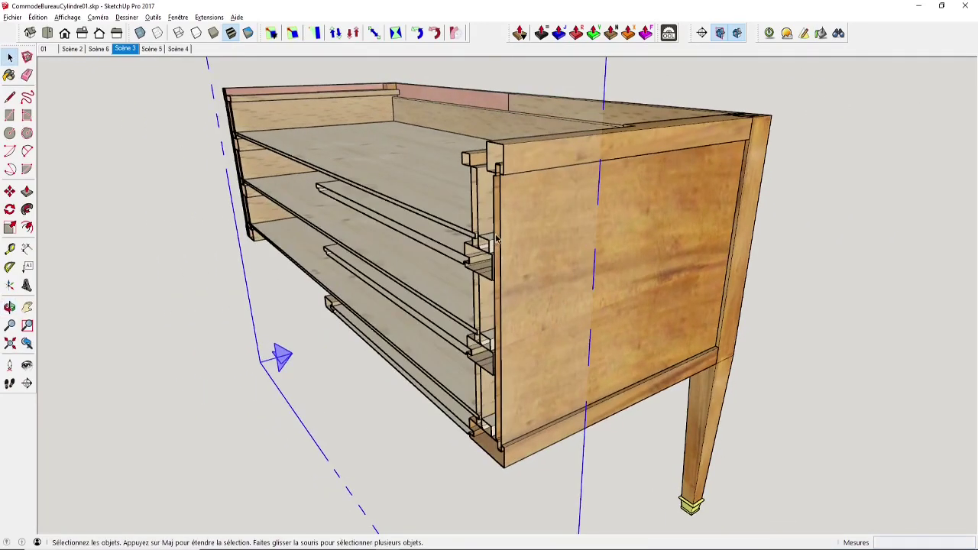
{"action": "scroll", "coordinate": [496, 239], "scroll_direction": "up", "scroll_amount": 2}
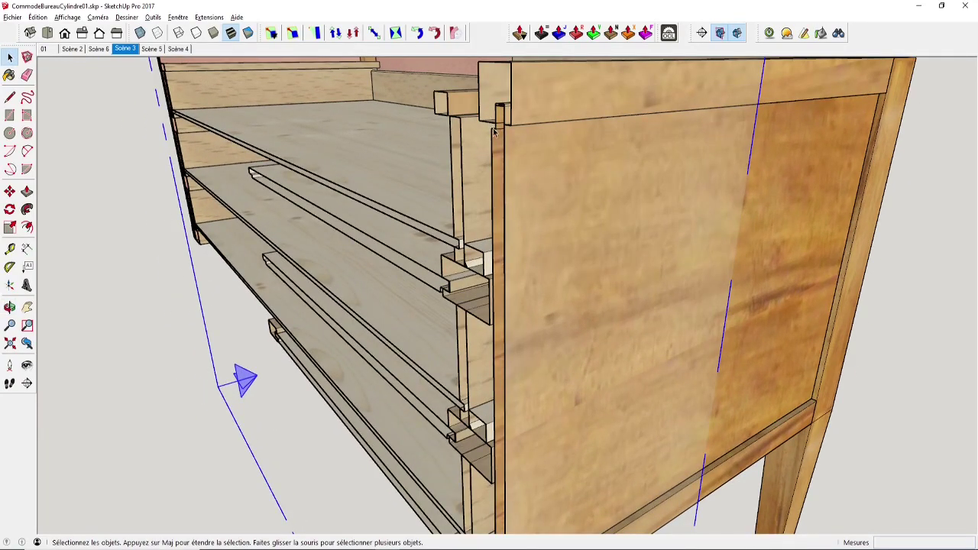
{"action": "middle_click_drag", "start_coordinate": [496, 130], "coordinate": [556, 136]}
{"action": "scroll", "coordinate": [544, 204], "scroll_direction": "down", "scroll_amount": 4}
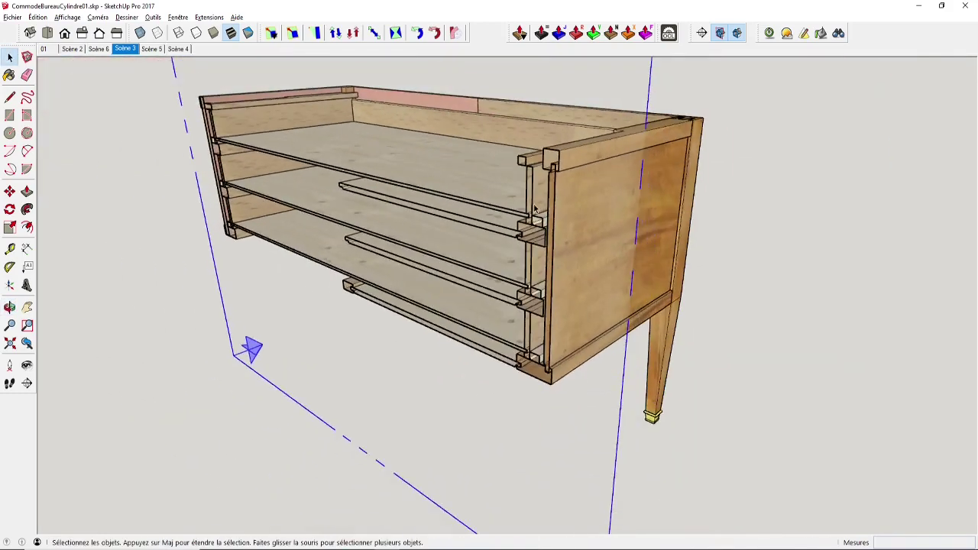
{"action": "middle_click_drag", "start_coordinate": [543, 204], "coordinate": [729, 207]}
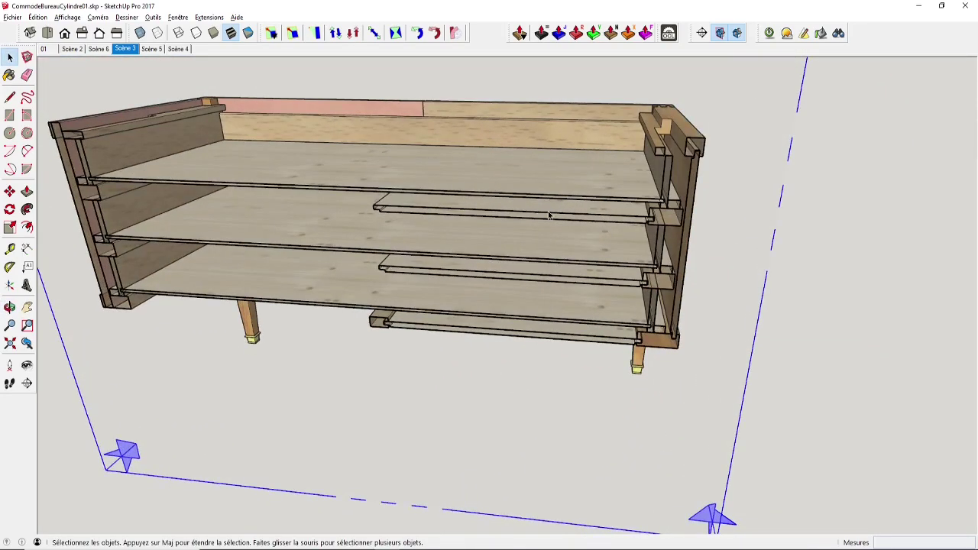
{"action": "middle_click_drag", "start_coordinate": [661, 221], "coordinate": [702, 186]}
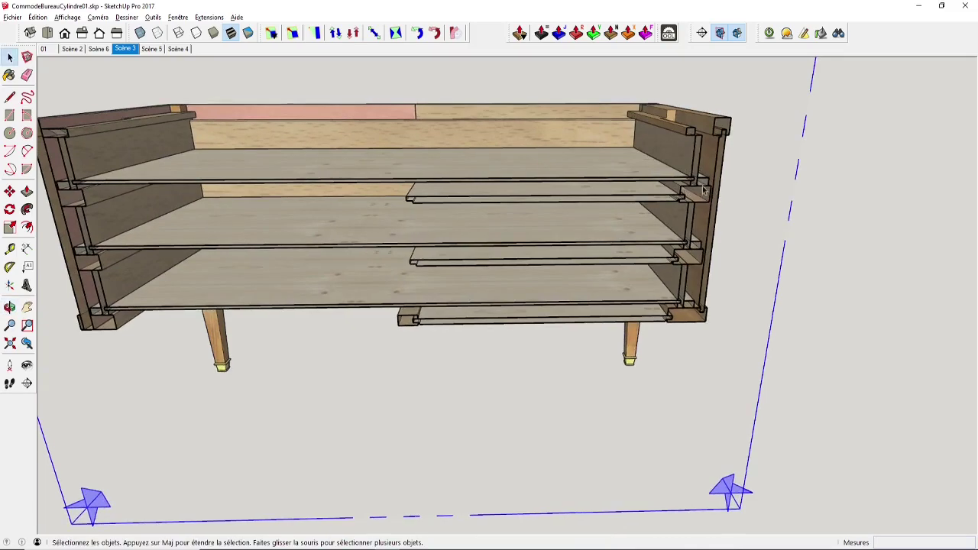
{"action": "middle_click_drag", "start_coordinate": [81, 212], "coordinate": [122, 227]}
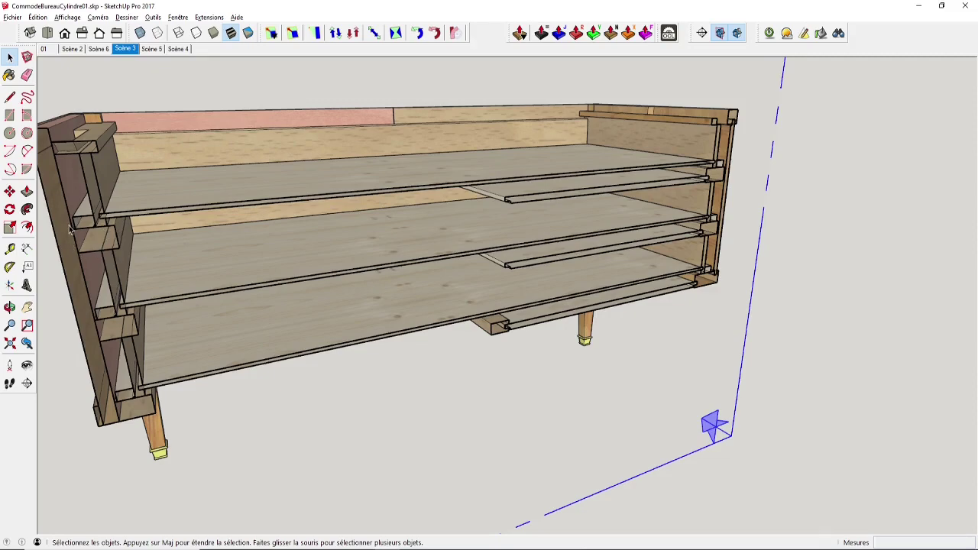
Examine in the section how the dust panels fit the grooved drawer runners and how the guide strips sit beside the drawer sides
{"action": "middle_click_drag", "start_coordinate": [554, 266], "coordinate": [693, 220]}
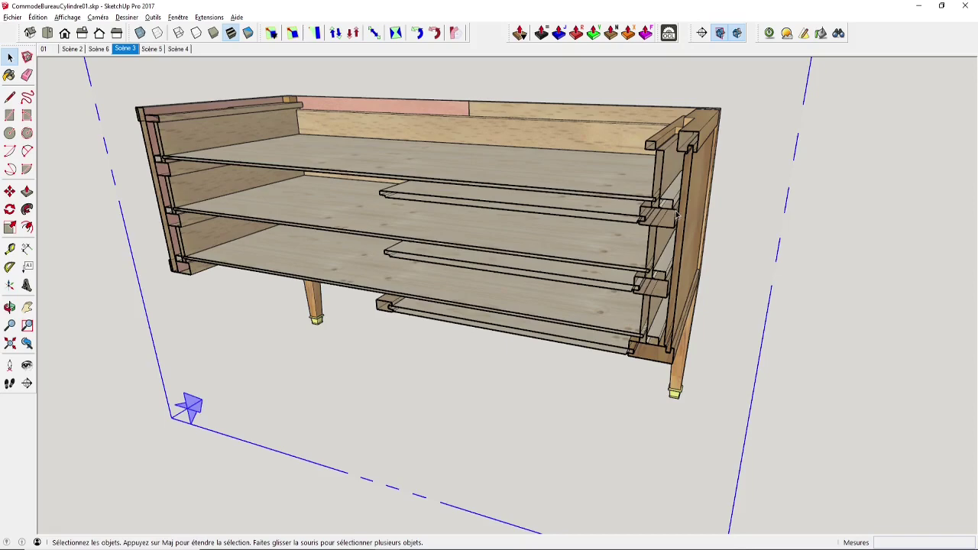
{"action": "middle_click_drag", "start_coordinate": [677, 210], "coordinate": [629, 207]}
{"action": "scroll", "coordinate": [685, 206], "scroll_direction": "up", "scroll_amount": 3}
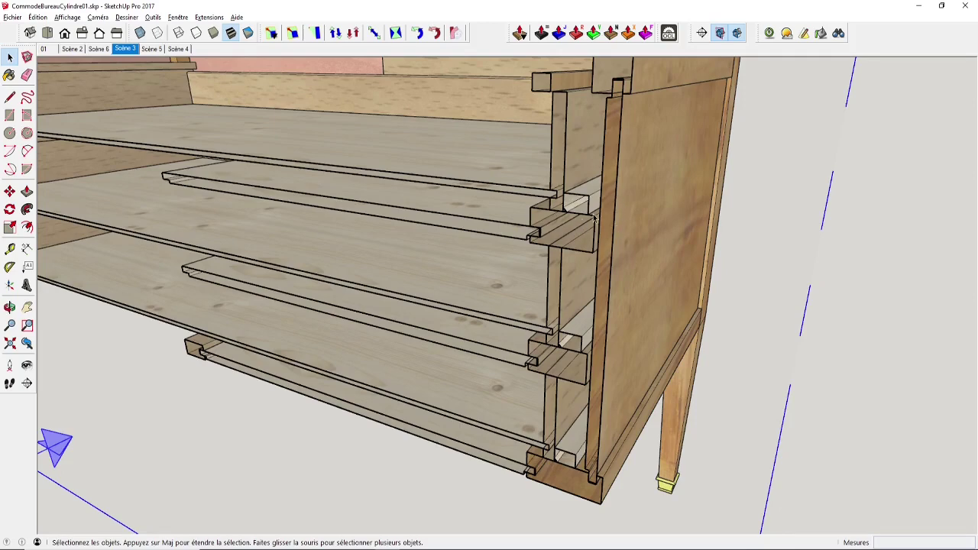
{"action": "scroll", "coordinate": [589, 223], "scroll_direction": "down", "scroll_amount": 2}
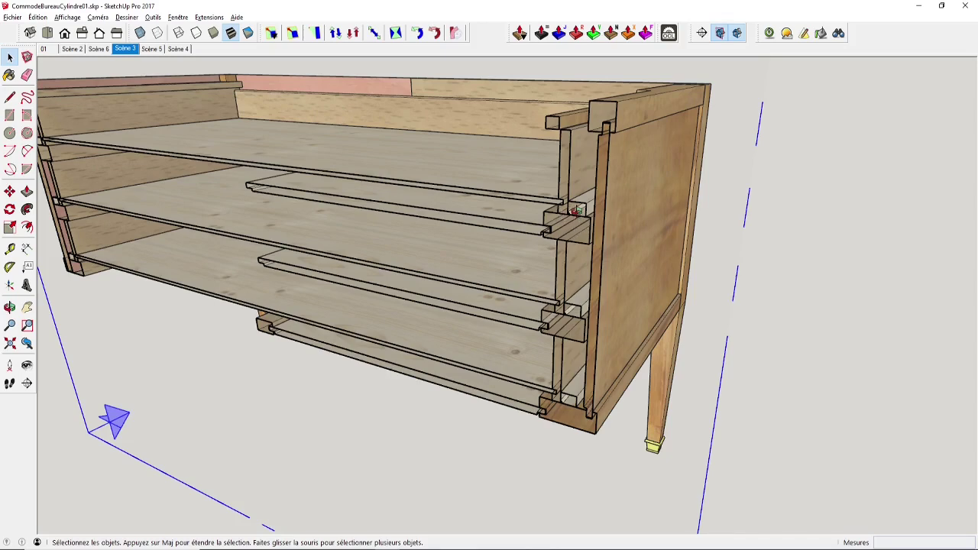
{"action": "scroll", "coordinate": [576, 215], "scroll_direction": "up", "scroll_amount": 2}
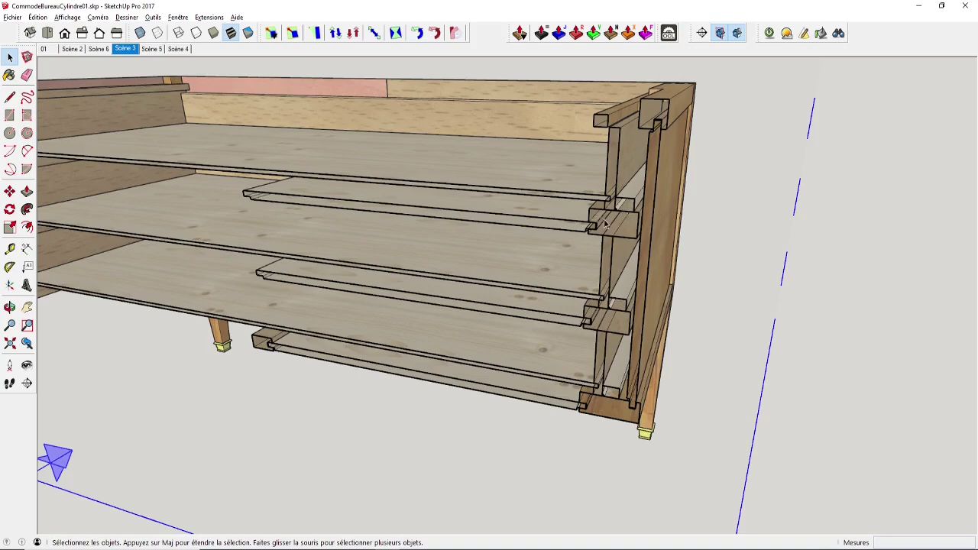
{"action": "middle_click_drag", "start_coordinate": [608, 283], "coordinate": [555, 228]}
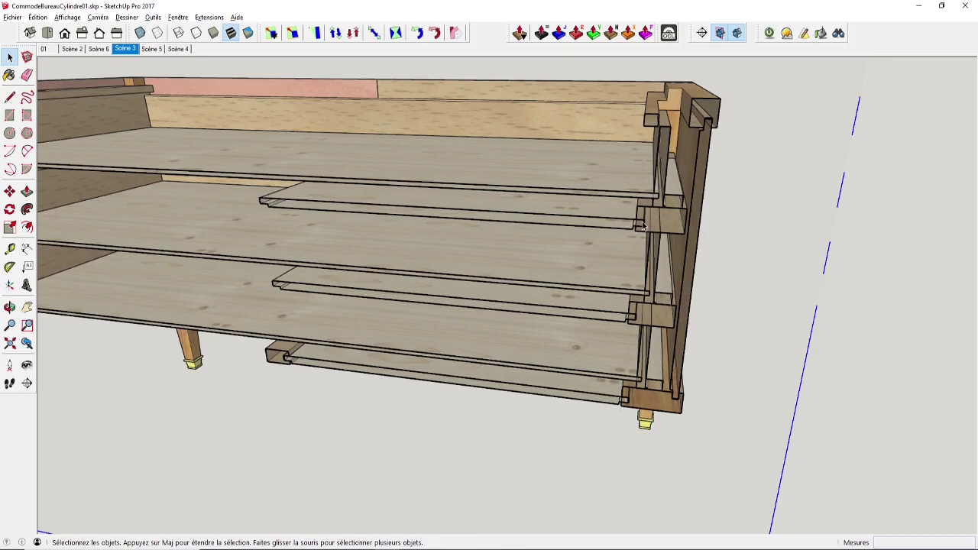
{"action": "scroll", "coordinate": [632, 227], "scroll_direction": "up", "scroll_amount": 4}
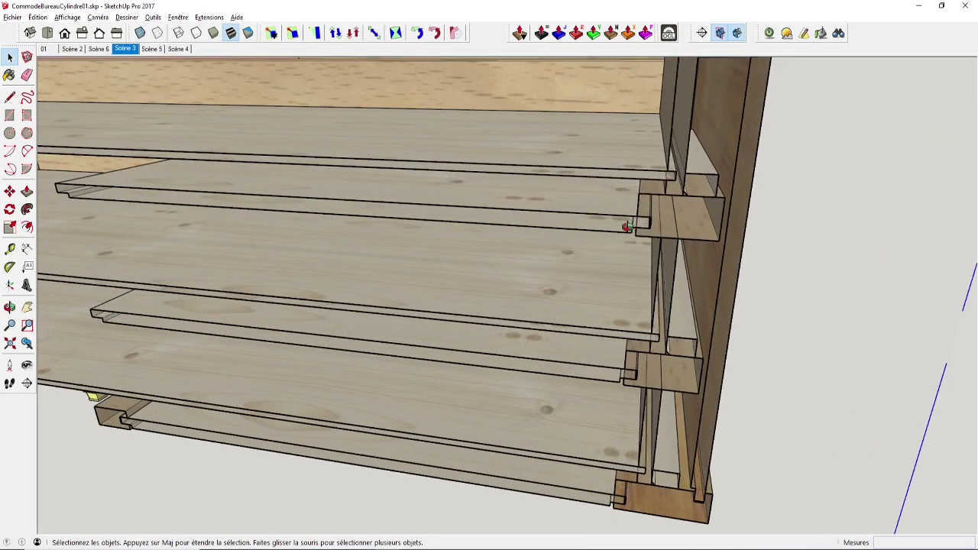
{"action": "middle_click_drag", "start_coordinate": [633, 222], "coordinate": [605, 216]}
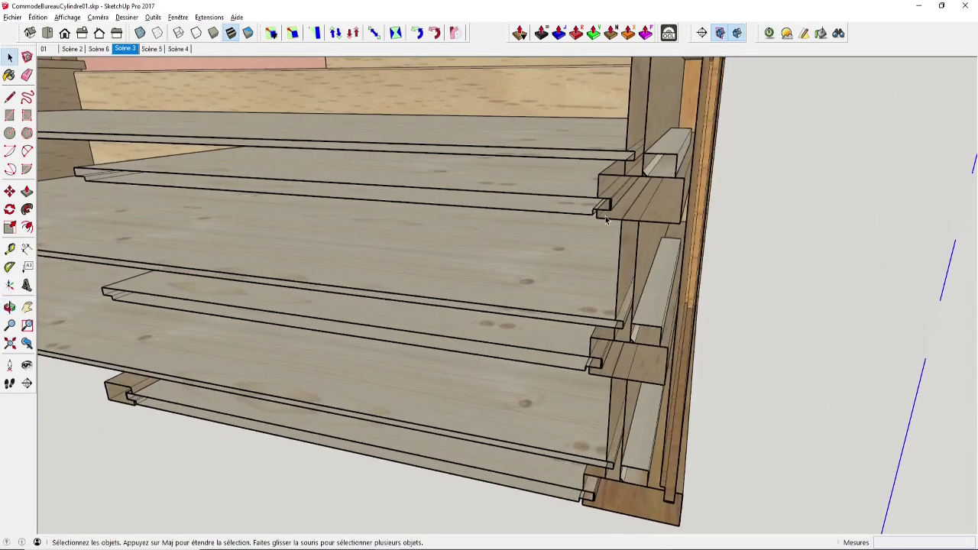
{"action": "scroll", "coordinate": [605, 216], "scroll_direction": "up", "scroll_amount": 3}
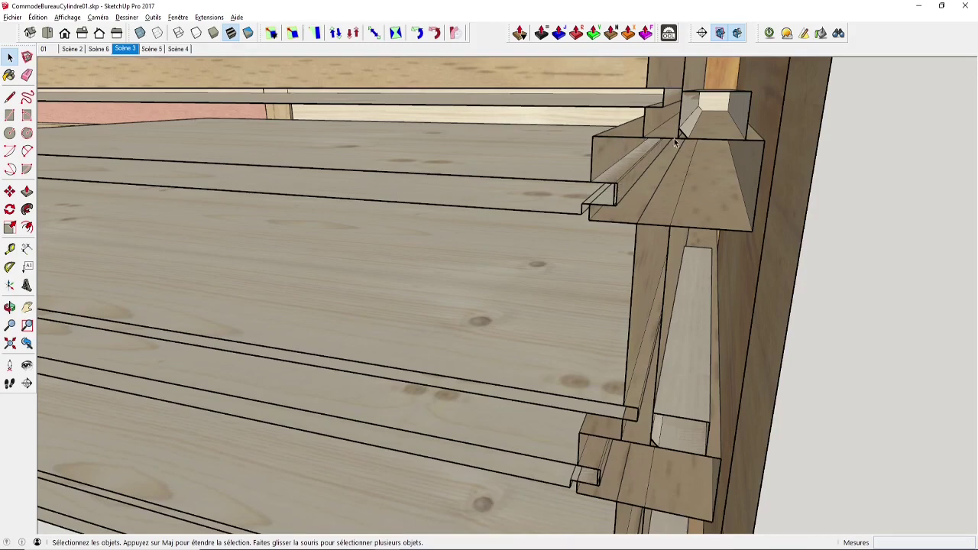
{"action": "middle_click_drag", "start_coordinate": [676, 144], "coordinate": [642, 183]}
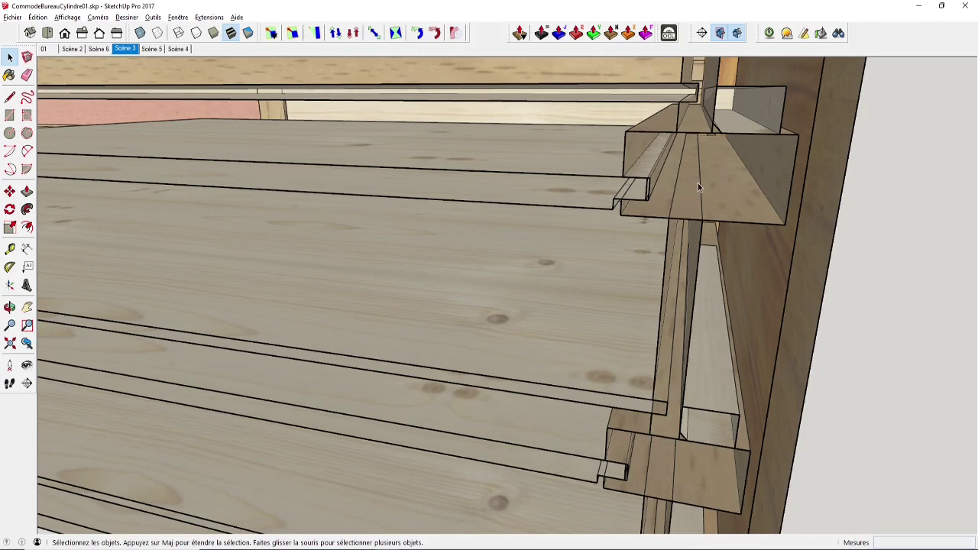
{"action": "scroll", "coordinate": [594, 191], "scroll_direction": "down", "scroll_amount": 8}
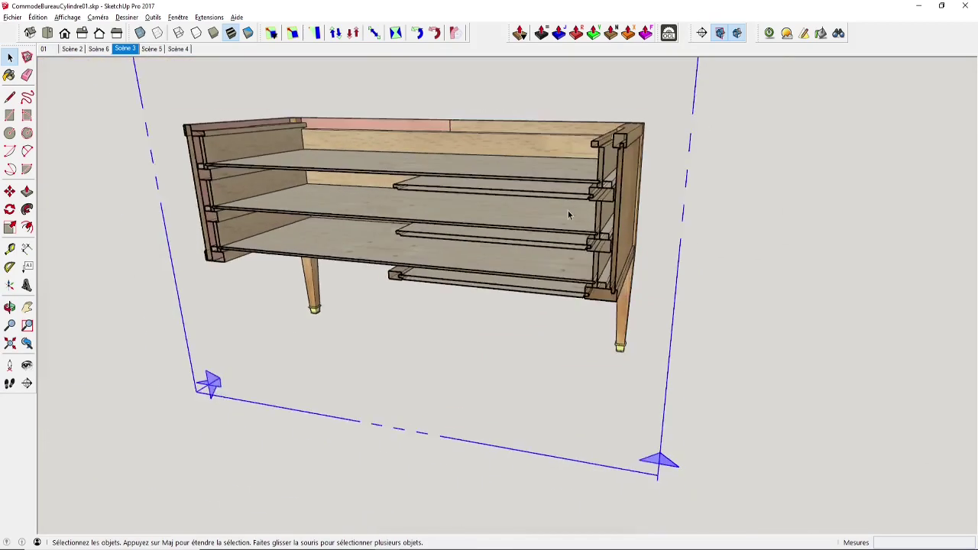
Open the chest's front-left leg component for editing and isolate it by hiding the rest of the model
{"action": "middle_click_drag", "start_coordinate": [527, 236], "coordinate": [718, 264]}
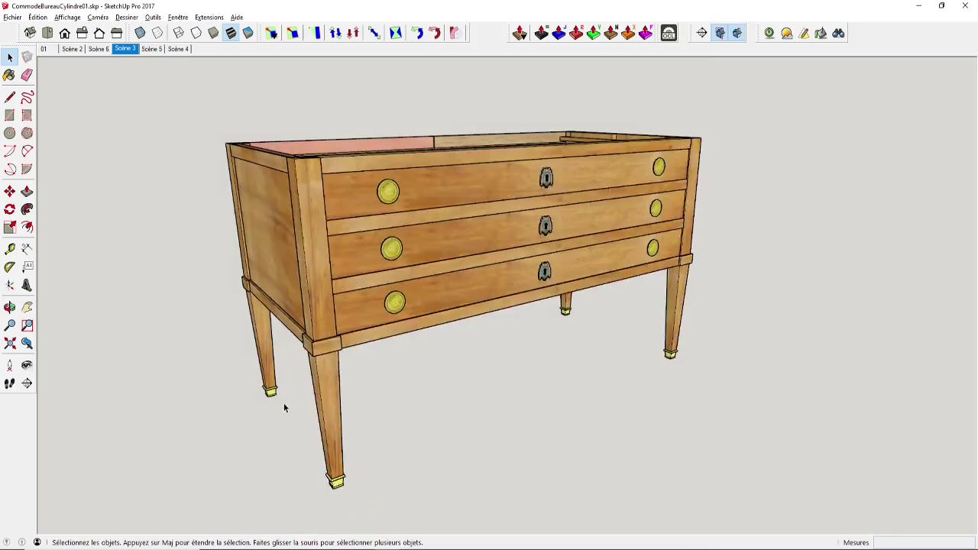
{"action": "scroll", "coordinate": [311, 305], "scroll_direction": "up", "scroll_amount": 5}
{"action": "double_click", "coordinate": [298, 279]}
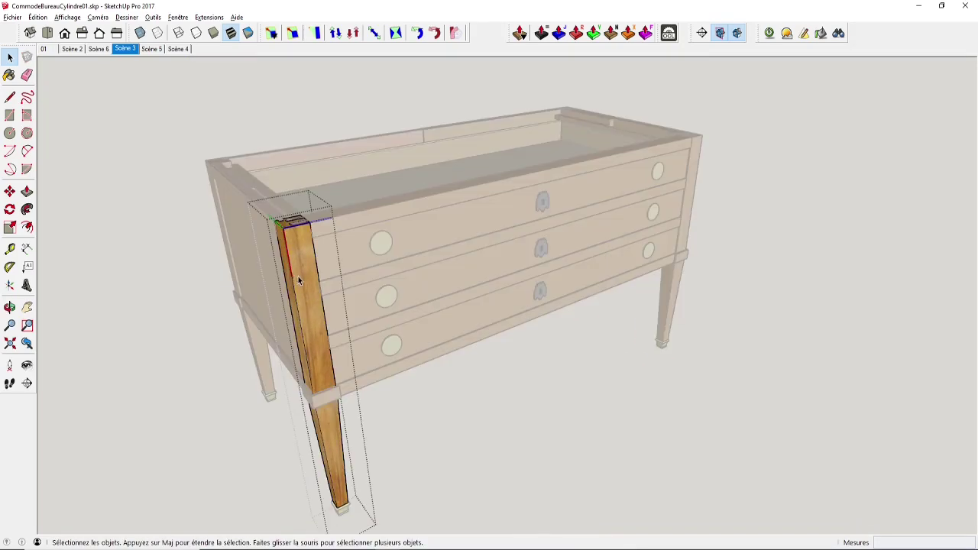
{"action": "middle_click_drag", "start_coordinate": [298, 279], "coordinate": [423, 253]}
{"action": "key", "text": "i"}
{"action": "scroll", "coordinate": [450, 337], "scroll_direction": "up", "scroll_amount": 2}
{"action": "scroll", "coordinate": [423, 253], "scroll_direction": "up", "scroll_amount": 3}
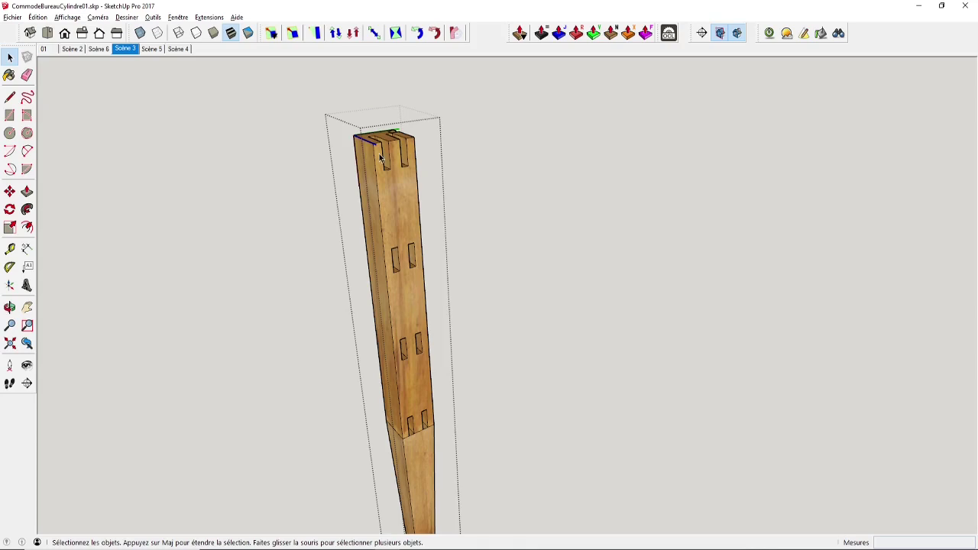
Examine the leg's paired mortises and the open slots at its upper end, and close the component
{"action": "middle_click_drag", "start_coordinate": [379, 157], "coordinate": [400, 192]}
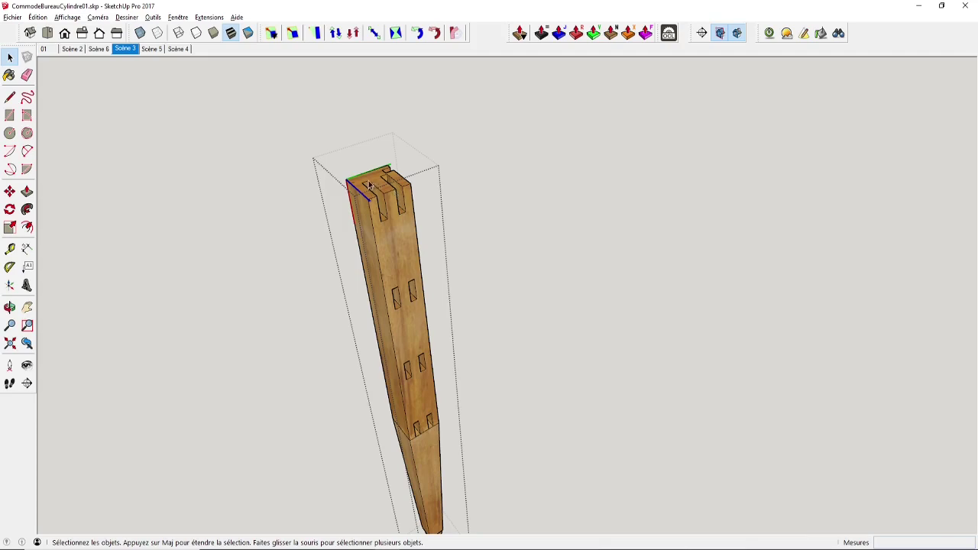
{"action": "middle_click_drag", "start_coordinate": [394, 200], "coordinate": [427, 222]}
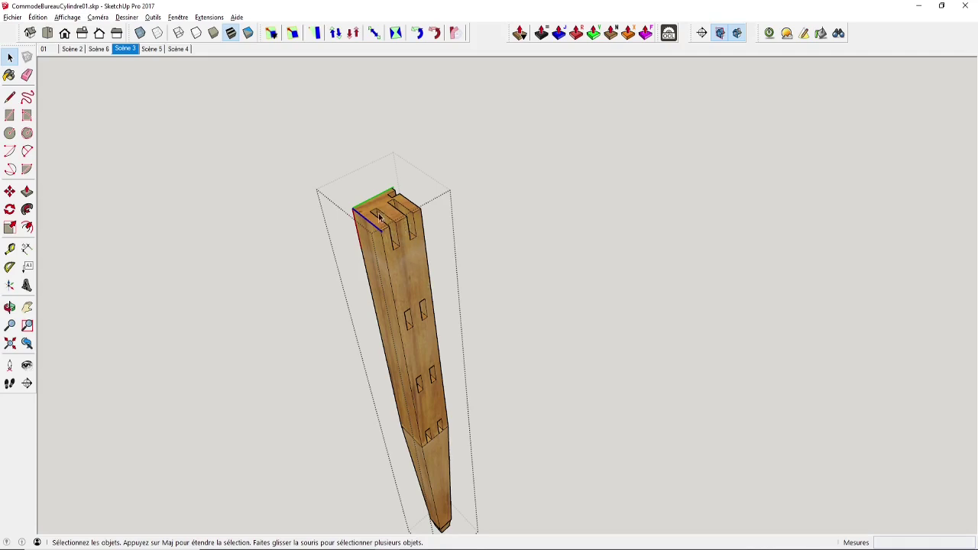
{"action": "middle_click_drag", "start_coordinate": [379, 217], "coordinate": [436, 229]}
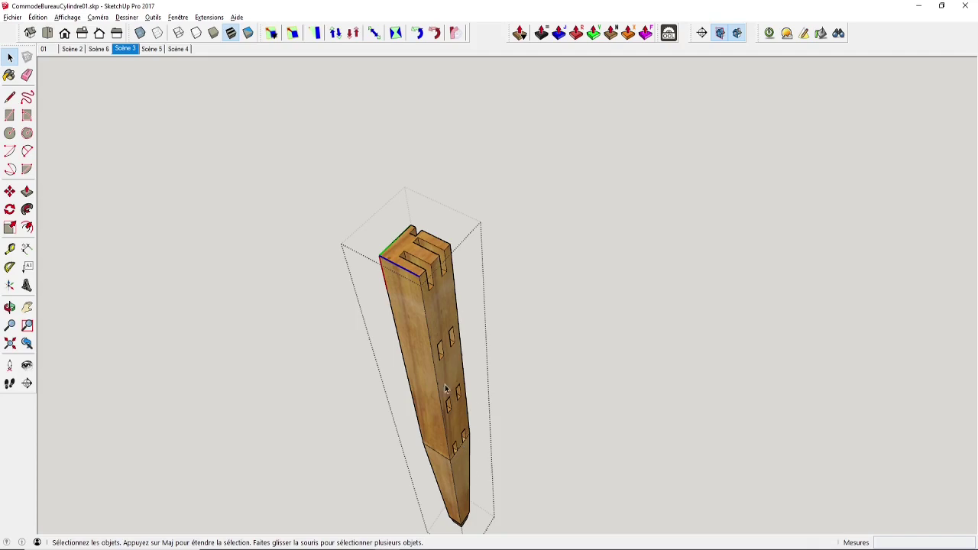
{"action": "middle_click_drag", "start_coordinate": [417, 352], "coordinate": [586, 407]}
{"action": "scroll", "coordinate": [602, 288], "scroll_direction": "up", "scroll_amount": 3}
{"action": "left_click", "coordinate": [764, 324]}
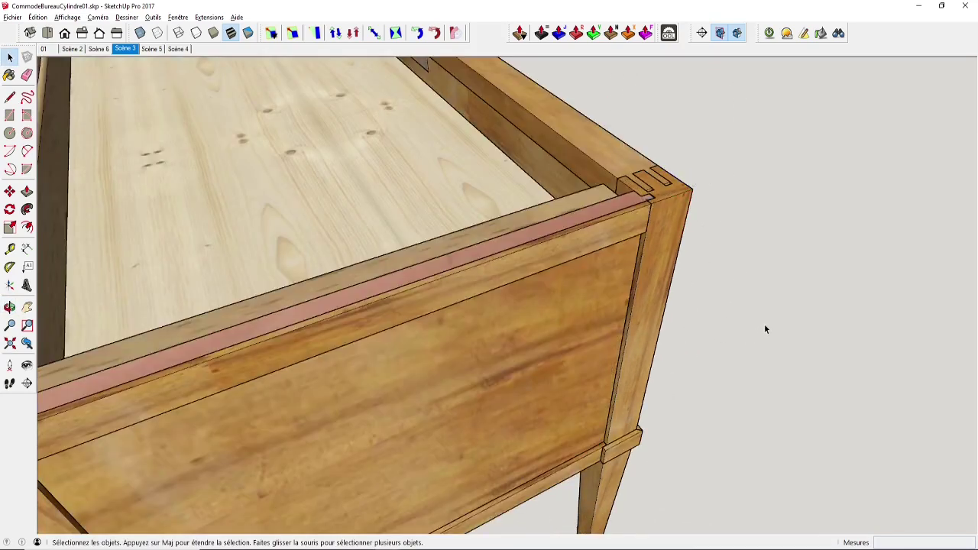
Open the side panel component, examine the profile of its vertical edges in isolation, and close it
{"action": "double_click", "coordinate": [576, 300]}
{"action": "middle_click_drag", "start_coordinate": [576, 300], "coordinate": [307, 208]}
{"action": "scroll", "coordinate": [338, 230], "scroll_direction": "up", "scroll_amount": 3}
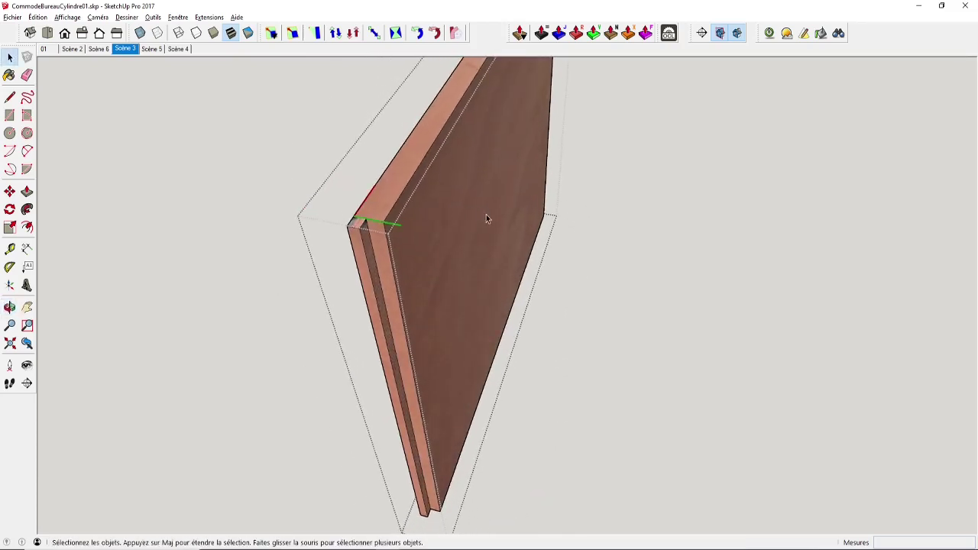
{"action": "middle_click_drag", "start_coordinate": [386, 240], "coordinate": [658, 271]}
{"action": "middle_click_drag", "start_coordinate": [504, 333], "coordinate": [565, 290]}
{"action": "key", "text": "Escape"}
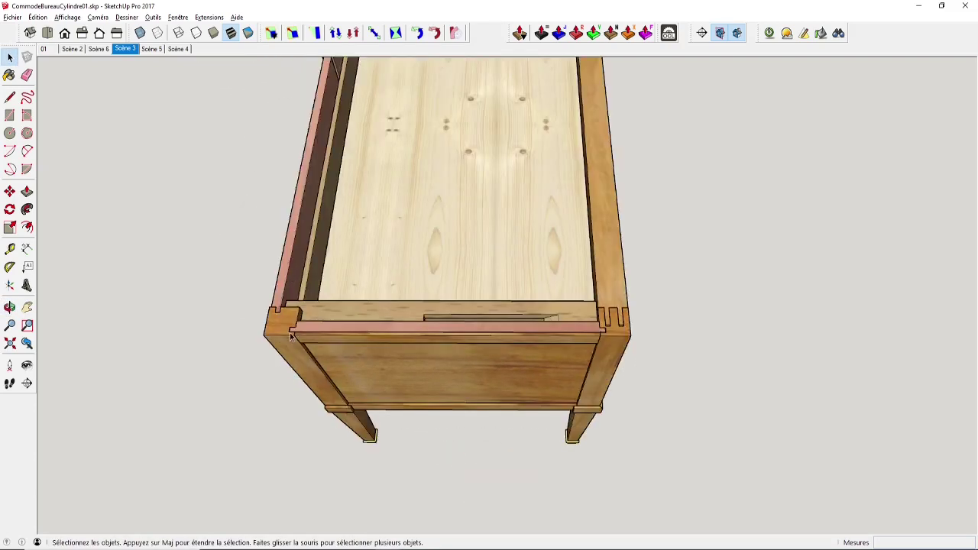
Examine how the back panel's tongue fits into the groove of the rear leg
{"action": "double_click", "coordinate": [289, 336]}
{"action": "middle_click_drag", "start_coordinate": [288, 336], "coordinate": [663, 298]}
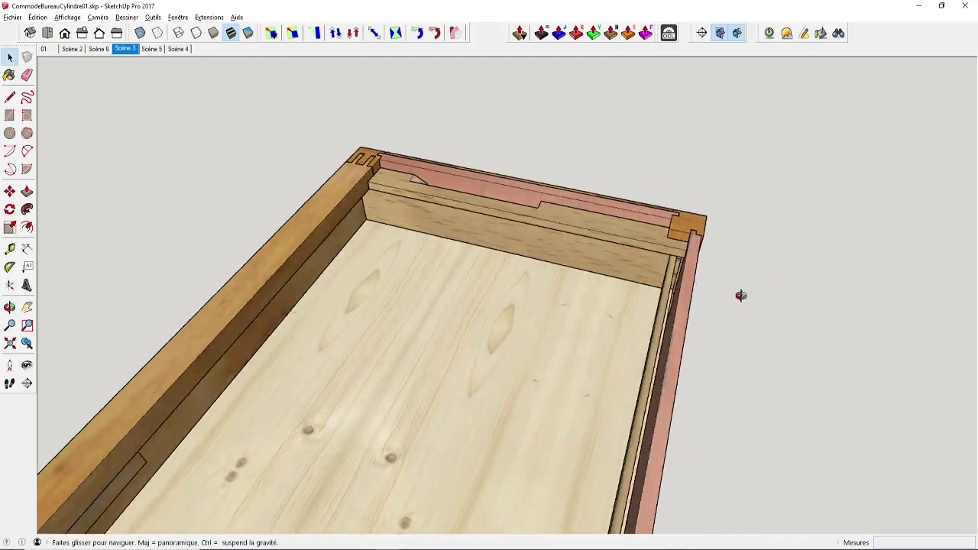
{"action": "middle_click_drag", "start_coordinate": [742, 295], "coordinate": [576, 319]}
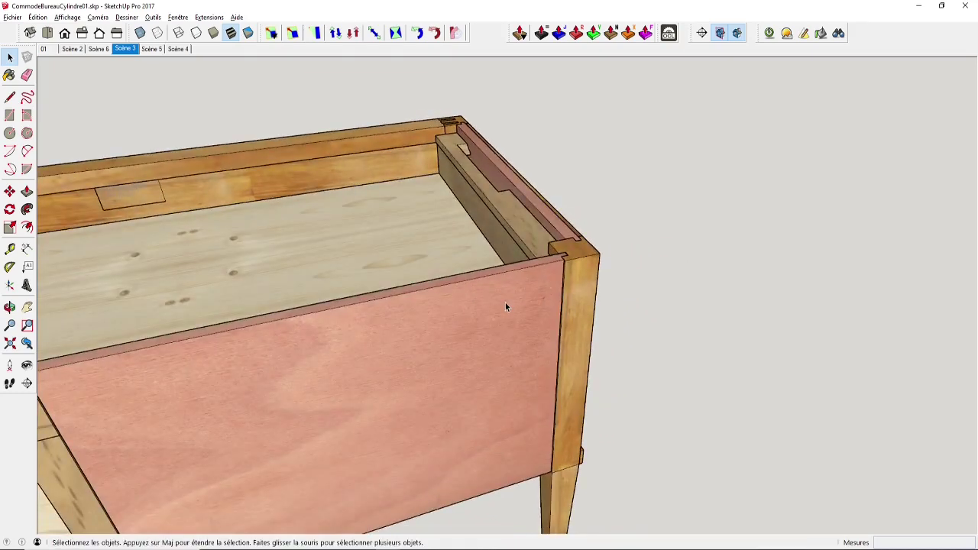
{"action": "middle_click_drag", "start_coordinate": [563, 278], "coordinate": [448, 311]}
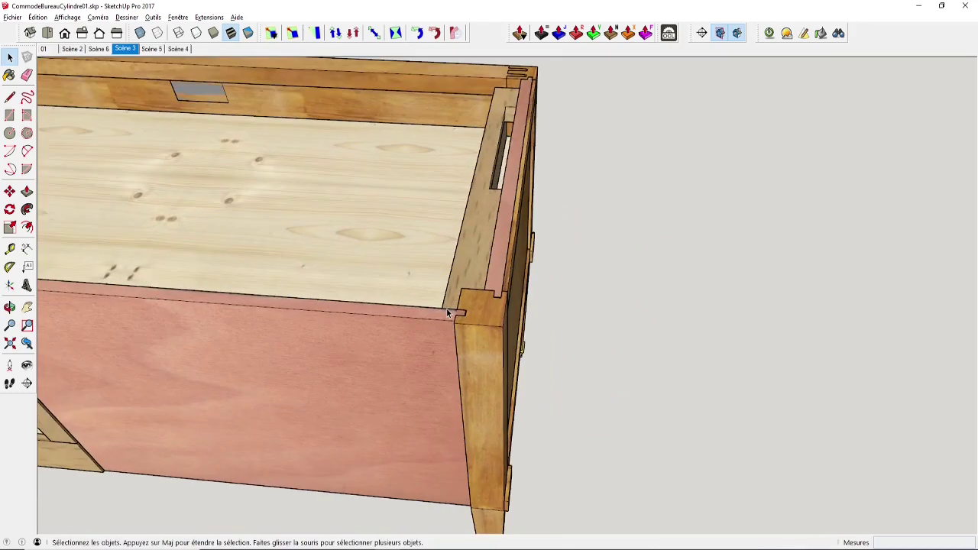
{"action": "scroll", "coordinate": [446, 308], "scroll_direction": "up", "scroll_amount": 1}
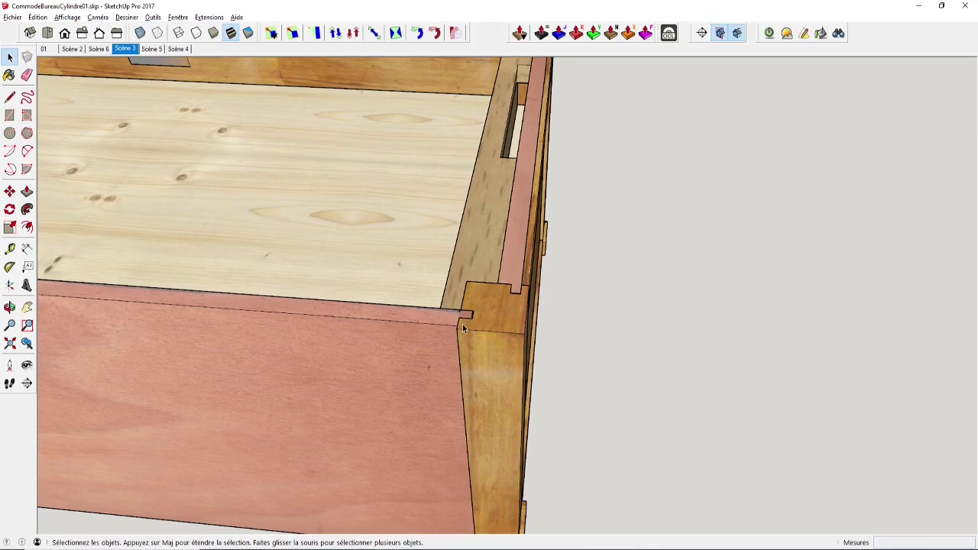
{"action": "scroll", "coordinate": [462, 329], "scroll_direction": "up", "scroll_amount": 2}
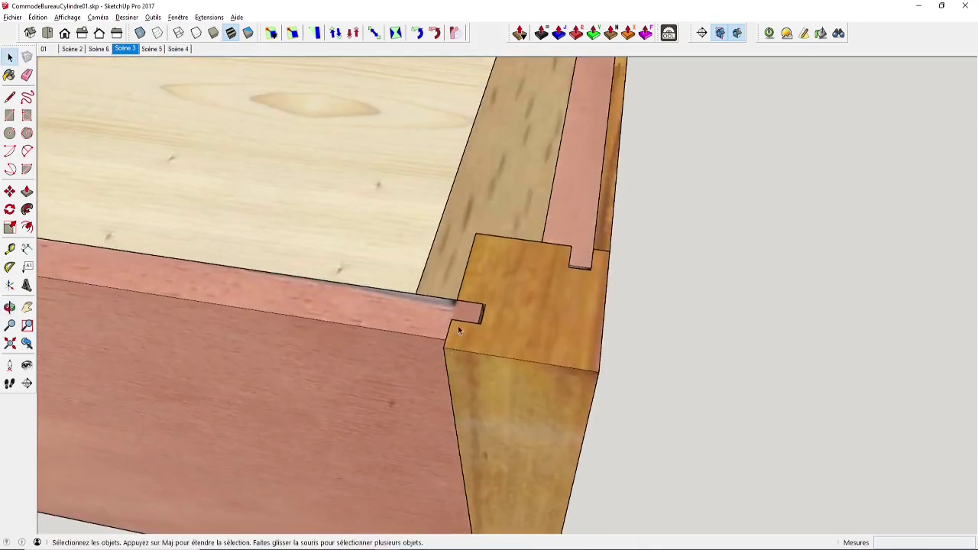
{"action": "middle_click_drag", "start_coordinate": [474, 262], "coordinate": [455, 239]}
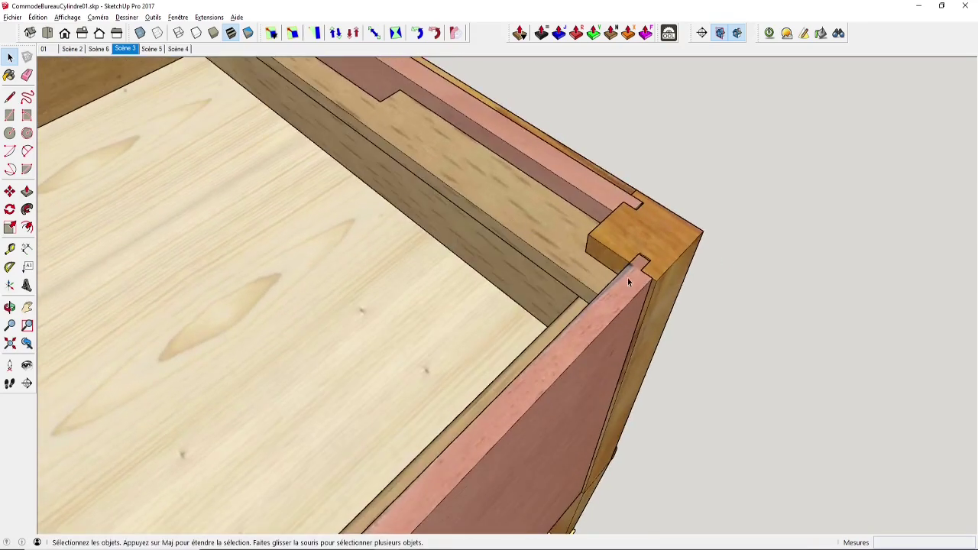
{"action": "scroll", "coordinate": [648, 277], "scroll_direction": "up", "scroll_amount": 2}
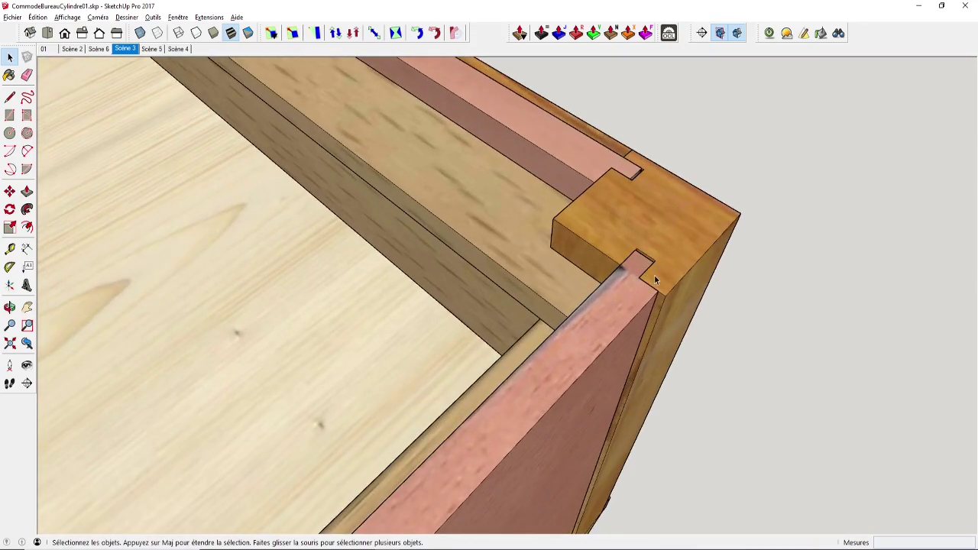
{"action": "scroll", "coordinate": [654, 281], "scroll_direction": "down", "scroll_amount": 1}
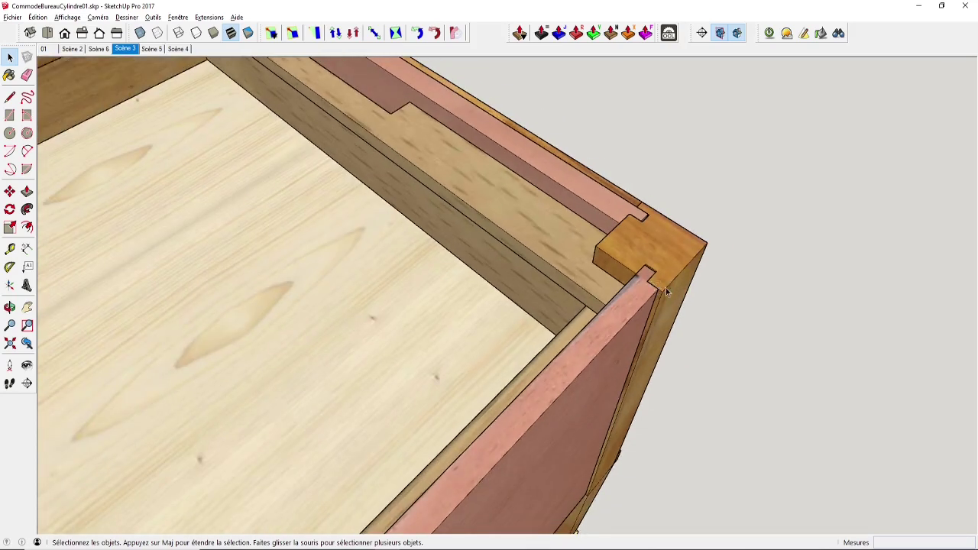
Examine the side panel's tongue joint with the rear leg and the recess in the upper side rail
{"action": "middle_click_drag", "start_coordinate": [648, 297], "coordinate": [288, 339]}
{"action": "middle_click_drag", "start_coordinate": [421, 323], "coordinate": [336, 294]}
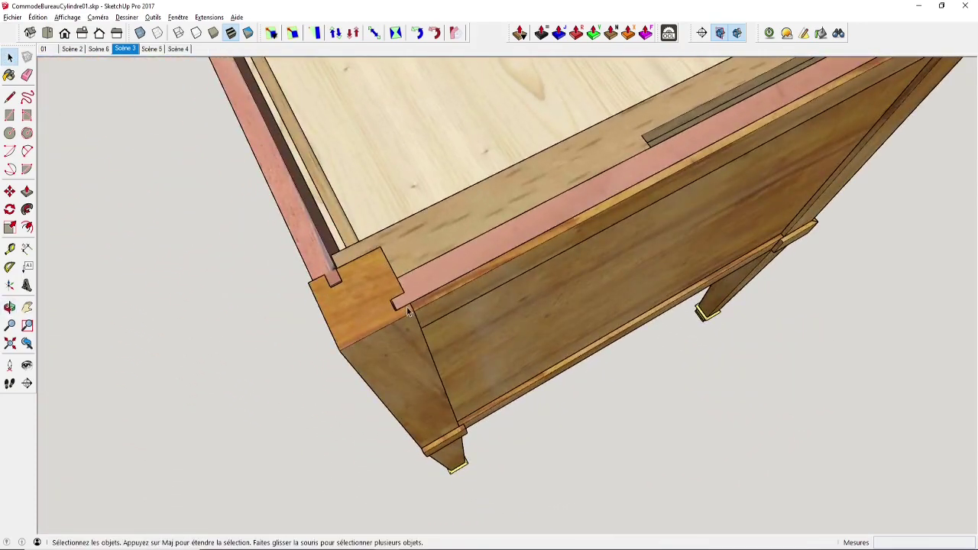
{"action": "middle_click_drag", "start_coordinate": [523, 287], "coordinate": [495, 242]}
{"action": "scroll", "coordinate": [561, 261], "scroll_direction": "down", "scroll_amount": 3}
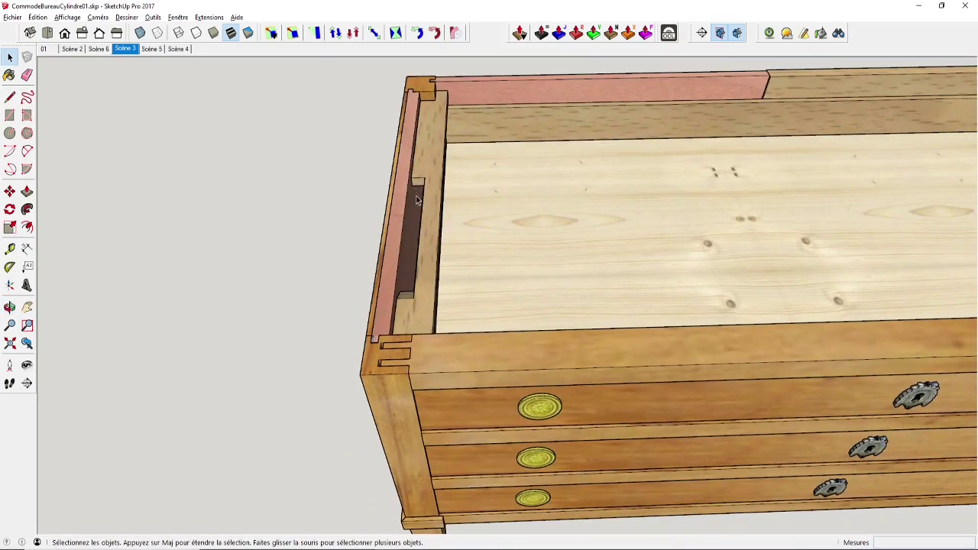
Hide the chest's top drawer
{"action": "middle_click_drag", "start_coordinate": [486, 277], "coordinate": [388, 302]}
{"action": "left_click", "coordinate": [375, 311]}
{"action": "right_click", "coordinate": [376, 311]}
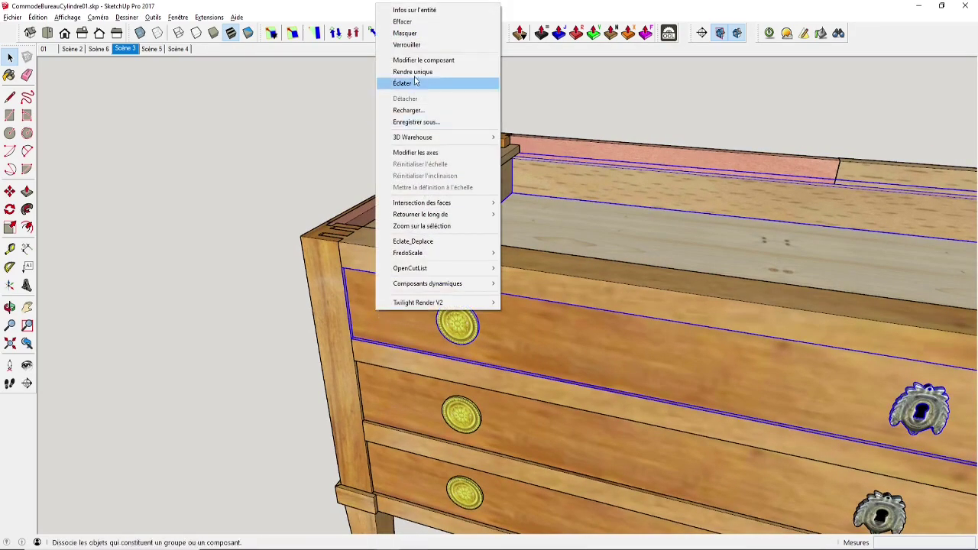
{"action": "left_click", "coordinate": [413, 33]}
Select the pale guide strip along the left side panel inside the top drawer opening to point it out
{"action": "scroll", "coordinate": [426, 281], "scroll_direction": "up", "scroll_amount": 3}
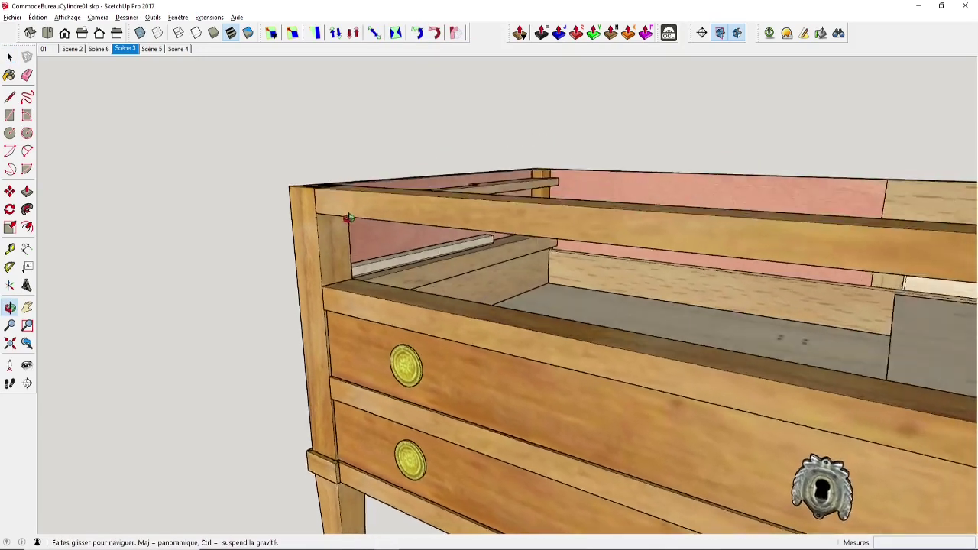
{"action": "scroll", "coordinate": [424, 276], "scroll_direction": "up", "scroll_amount": 2}
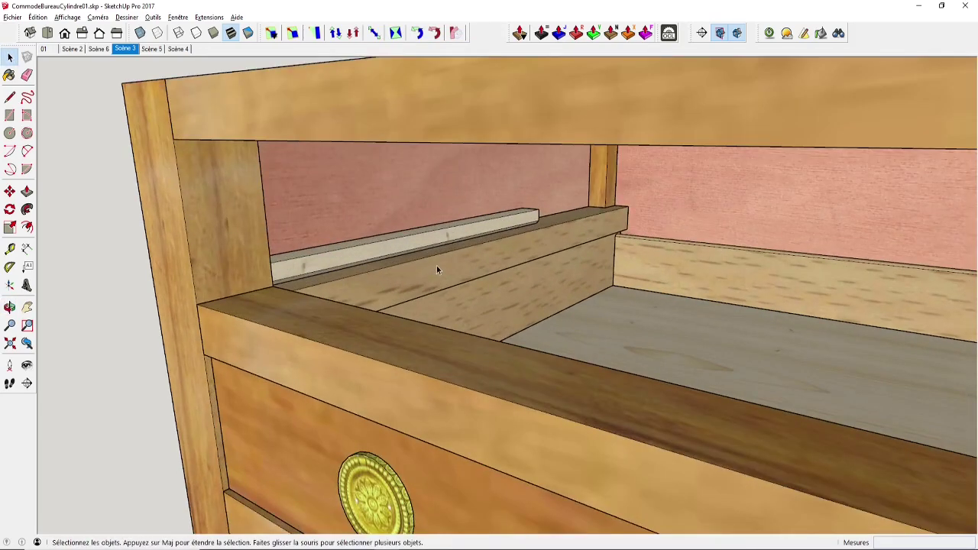
{"action": "left_click", "coordinate": [545, 242]}
{"action": "left_click", "coordinate": [508, 227]}
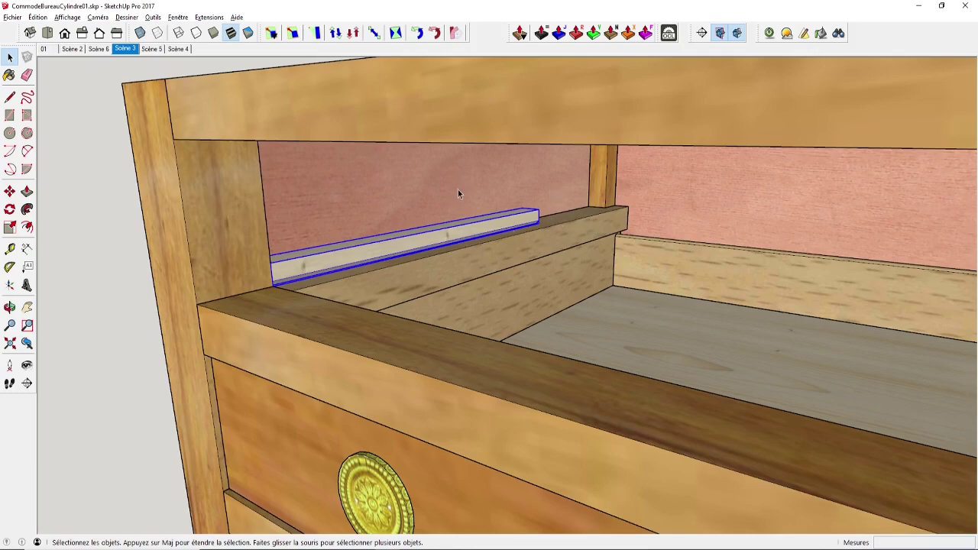
Open the chest's front corner leg for editing, isolated from the surrounding parts
{"action": "scroll", "coordinate": [575, 276], "scroll_direction": "down", "scroll_amount": 5}
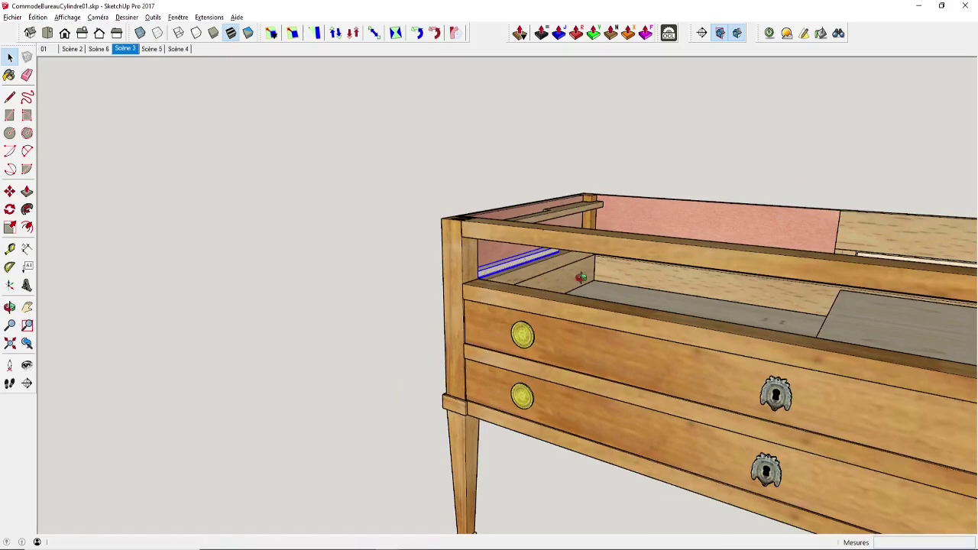
{"action": "middle_click_drag", "start_coordinate": [574, 275], "coordinate": [355, 257]}
{"action": "left_click", "coordinate": [298, 207]}
{"action": "right_click", "coordinate": [298, 207]}
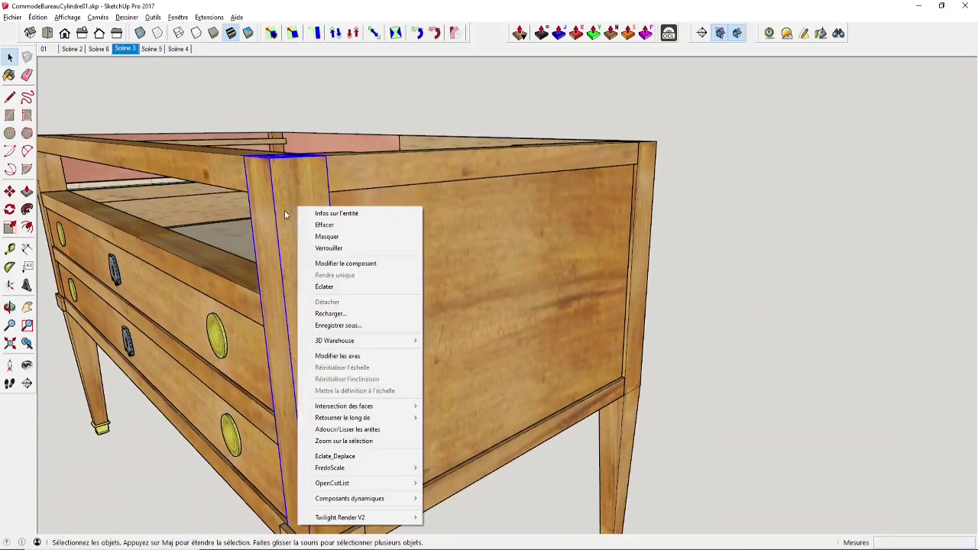
{"action": "triple_click", "coordinate": [284, 212]}
Examine the isolated front leg's long panel groove, rail mortises and top joint sockets, briefly showing the surrounding parts for context
{"action": "middle_click_drag", "start_coordinate": [284, 213], "coordinate": [632, 235]}
{"action": "scroll", "coordinate": [558, 373], "scroll_direction": "up", "scroll_amount": 2}
{"action": "scroll", "coordinate": [559, 373], "scroll_direction": "down", "scroll_amount": 1}
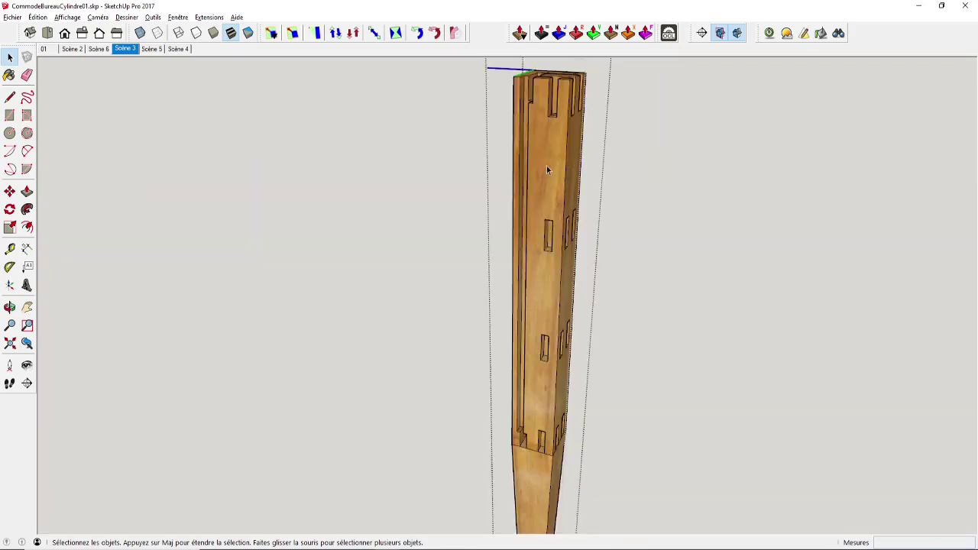
{"action": "middle_click_drag", "start_coordinate": [536, 93], "coordinate": [599, 95]}
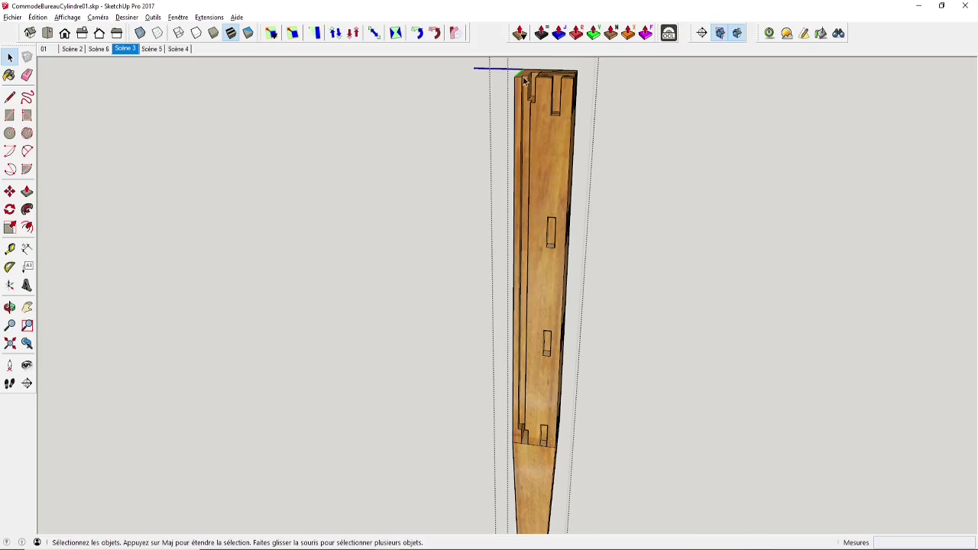
{"action": "middle_click_drag", "start_coordinate": [530, 77], "coordinate": [746, 167]}
{"action": "key", "text": "i"}
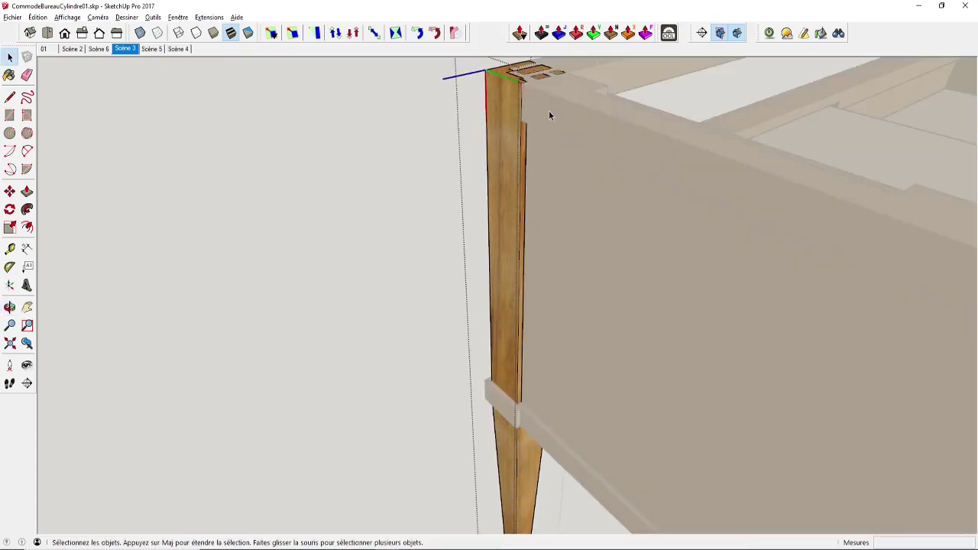
{"action": "key", "text": "i"}
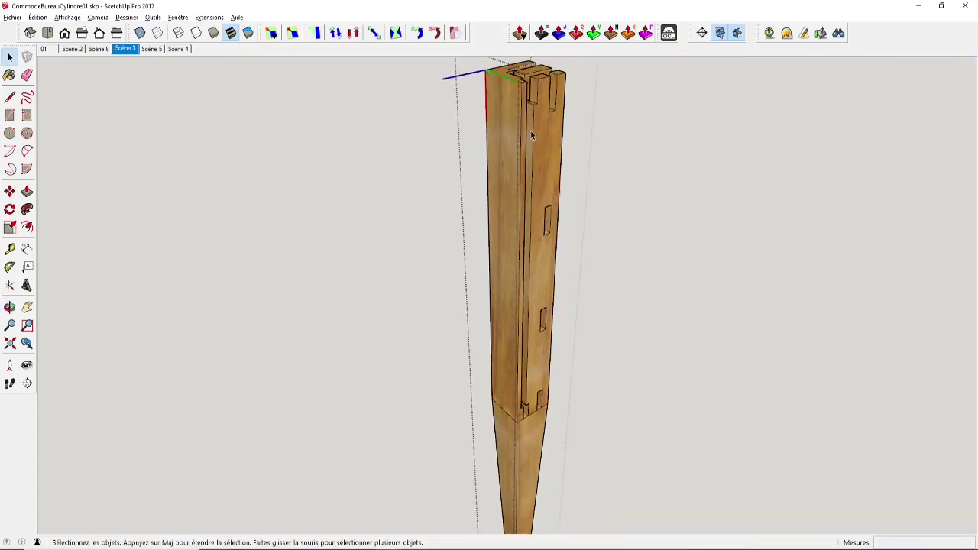
{"action": "middle_click_drag", "start_coordinate": [530, 130], "coordinate": [422, 121]}
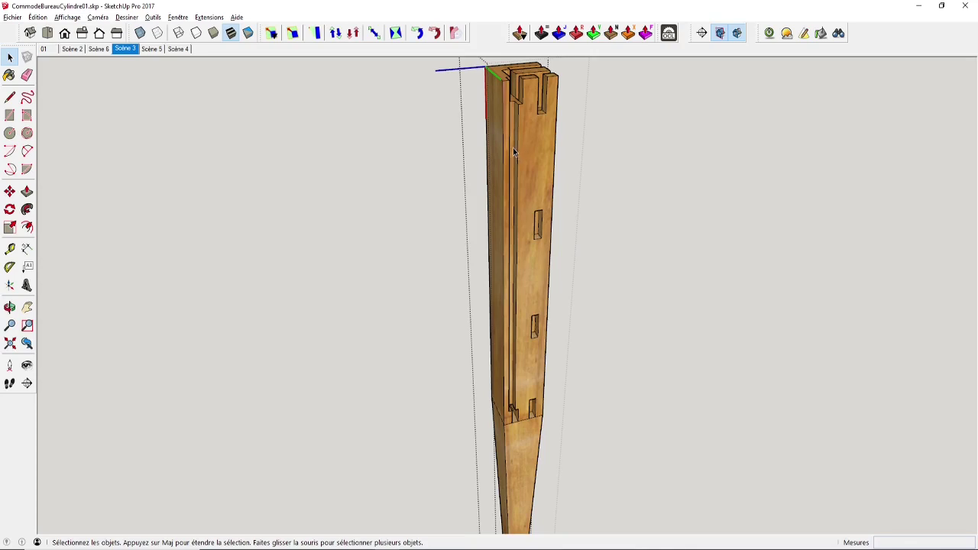
{"action": "middle_click_drag", "start_coordinate": [513, 147], "coordinate": [552, 157]}
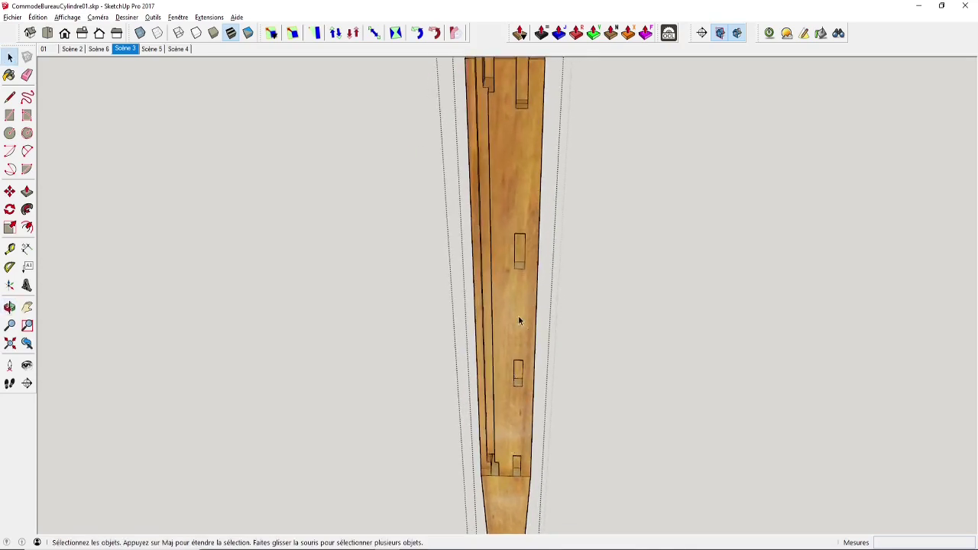
Show the rest of the chest around the front leg and close the leg component
{"action": "scroll", "coordinate": [523, 122], "scroll_direction": "down", "scroll_amount": 3}
{"action": "middle_click_drag", "start_coordinate": [523, 123], "coordinate": [426, 171]}
{"action": "key", "text": "i"}
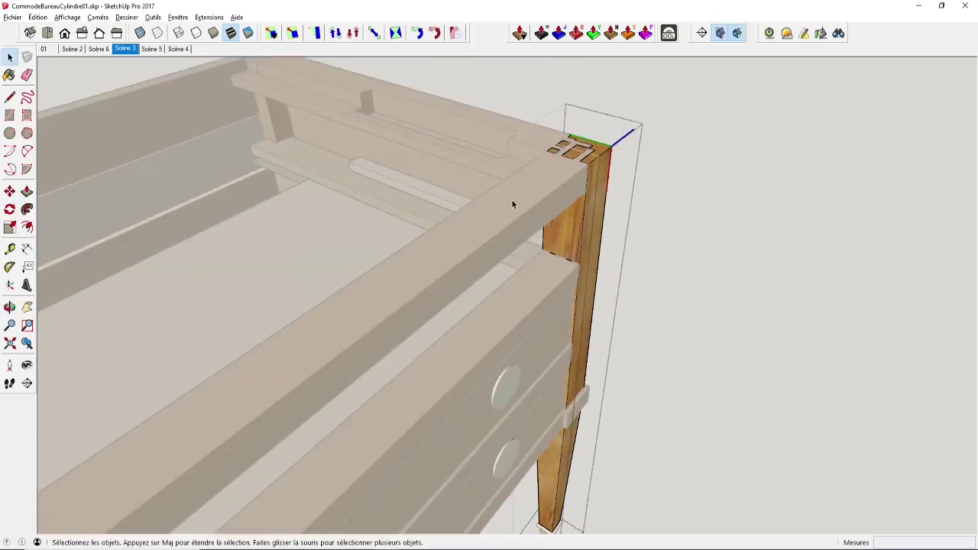
{"action": "middle_click_drag", "start_coordinate": [625, 221], "coordinate": [541, 238]}
{"action": "left_click", "coordinate": [687, 197]}
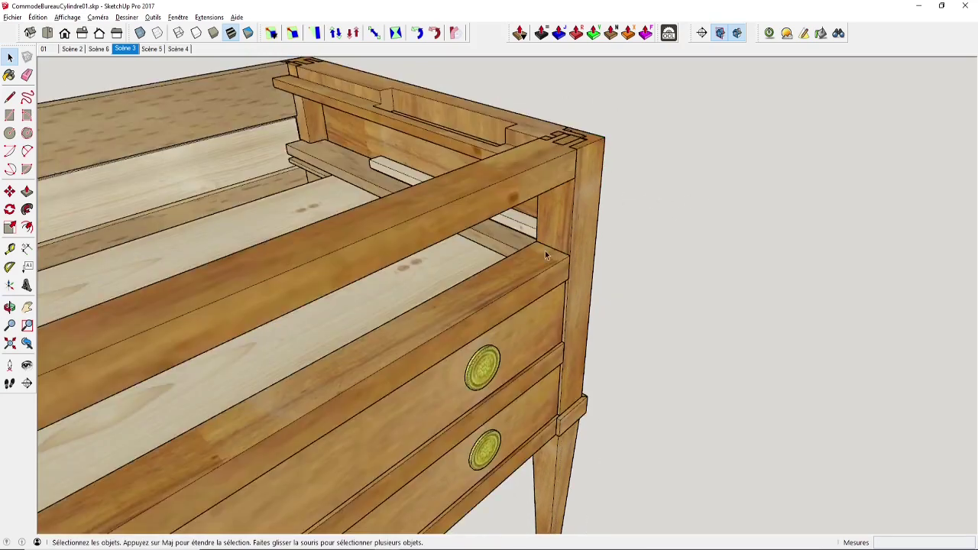
Isolate the side drawer runner at the top drawer opening and examine its end tenon and long groove
{"action": "double_click", "coordinate": [510, 246]}
{"action": "key", "text": "i"}
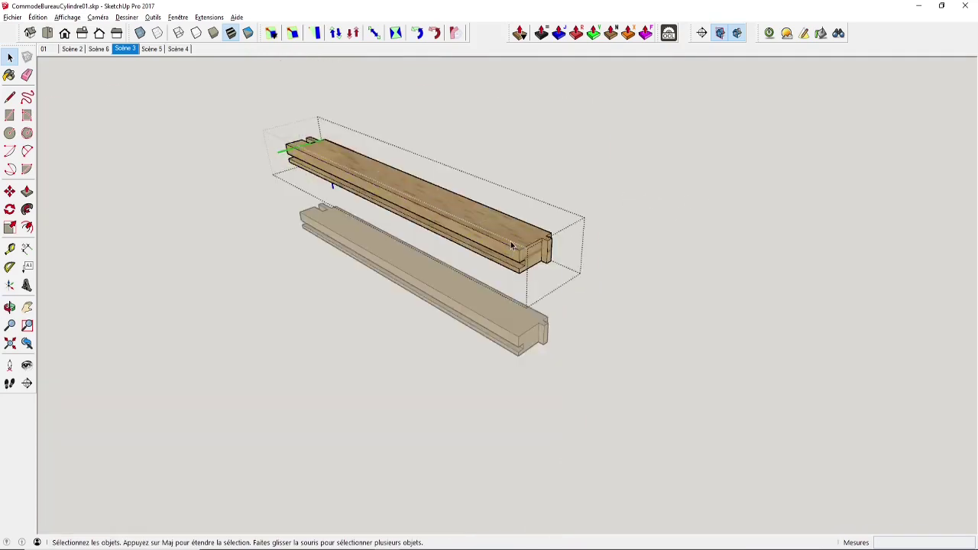
{"action": "middle_click_drag", "start_coordinate": [510, 242], "coordinate": [526, 262]}
{"action": "scroll", "coordinate": [525, 262], "scroll_direction": "up", "scroll_amount": 3}
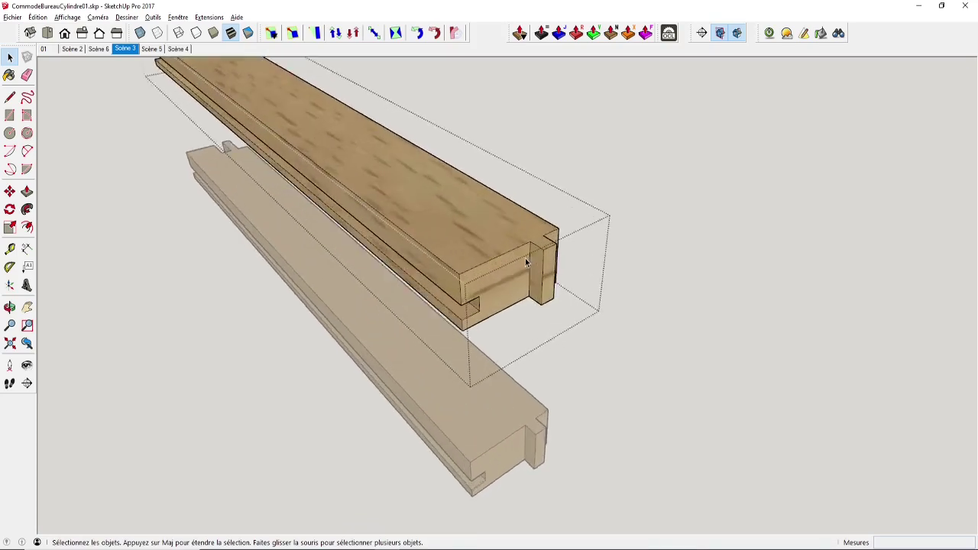
{"action": "scroll", "coordinate": [527, 260], "scroll_direction": "up", "scroll_amount": 1}
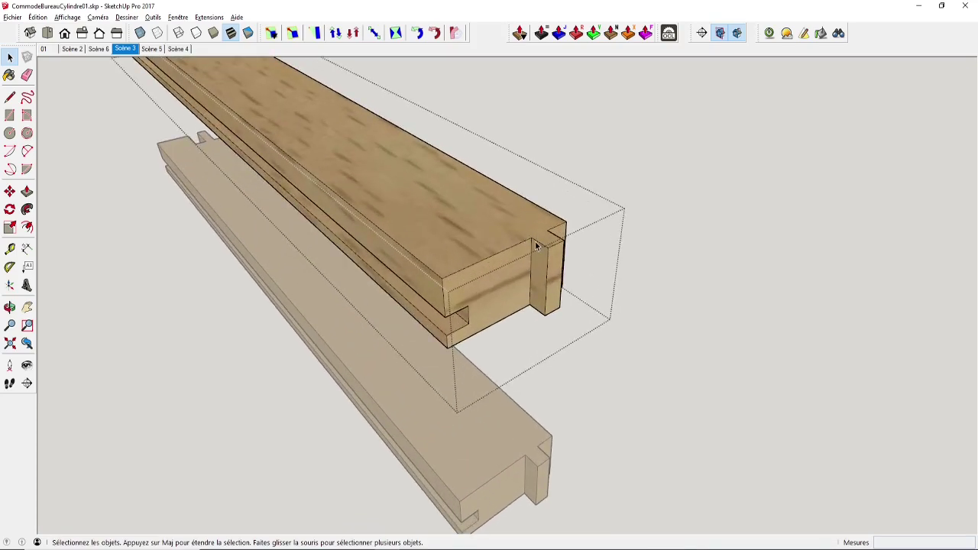
{"action": "scroll", "coordinate": [536, 246], "scroll_direction": "down", "scroll_amount": 5}
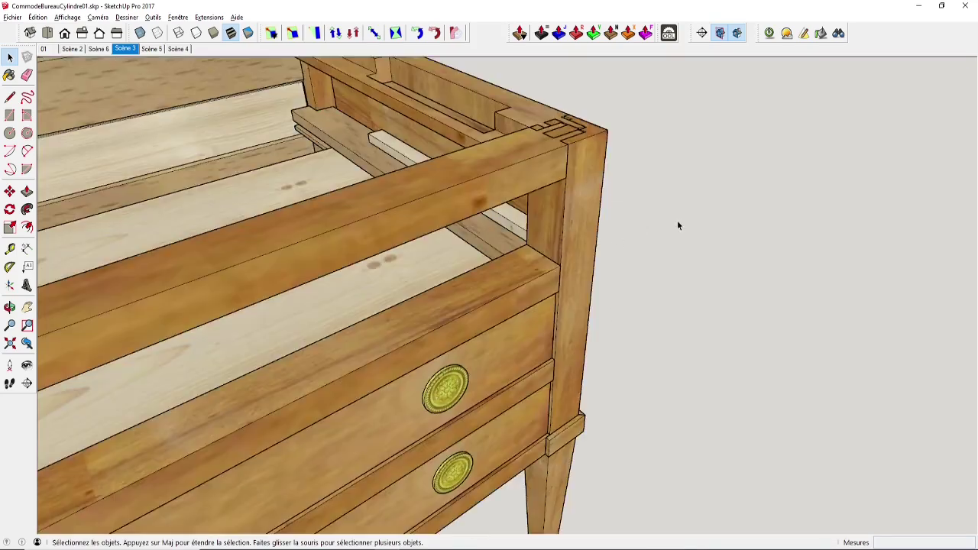
View the front corner joint from above and reopen the side drawer runner on its own
{"action": "middle_click_drag", "start_coordinate": [676, 225], "coordinate": [493, 236]}
{"action": "scroll", "coordinate": [492, 235], "scroll_direction": "up", "scroll_amount": 2}
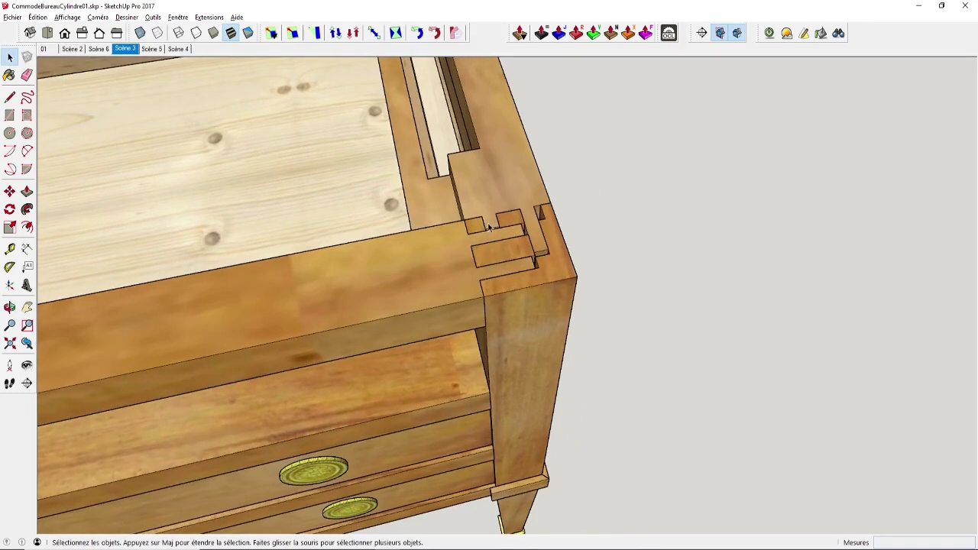
{"action": "middle_click_drag", "start_coordinate": [493, 228], "coordinate": [565, 158]}
{"action": "left_click", "coordinate": [474, 305]}
{"action": "double_click", "coordinate": [474, 305]}
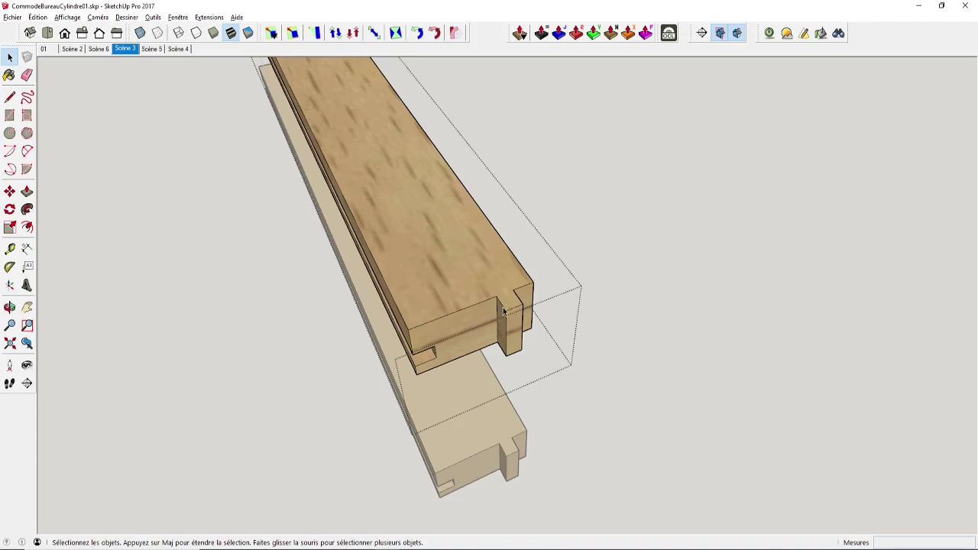
Examine the isolated bottom side rail's end tenons and lengthwise grooves
{"action": "scroll", "coordinate": [493, 279], "scroll_direction": "down", "scroll_amount": 4}
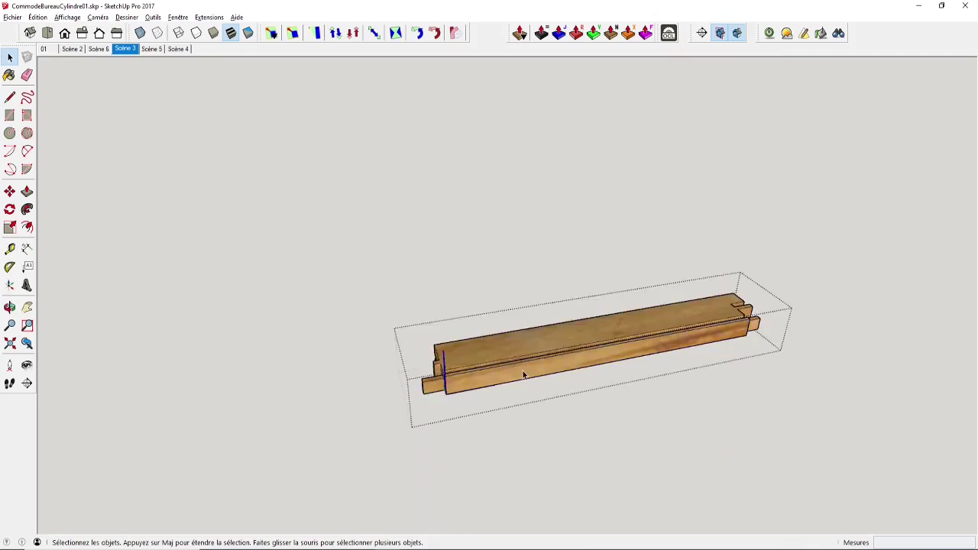
{"action": "middle_click_drag", "start_coordinate": [526, 374], "coordinate": [585, 366]}
{"action": "scroll", "coordinate": [511, 378], "scroll_direction": "up", "scroll_amount": 3}
{"action": "middle_click_drag", "start_coordinate": [511, 379], "coordinate": [595, 378]}
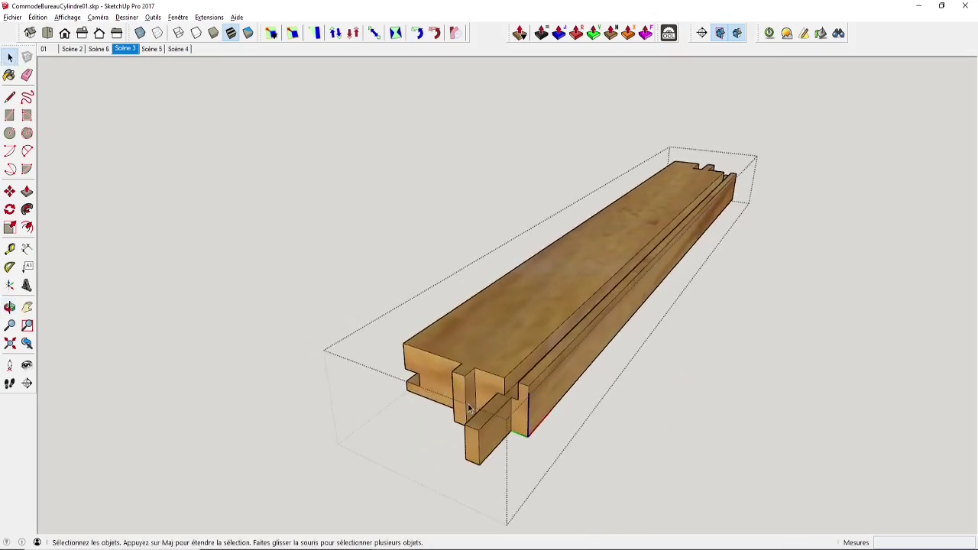
{"action": "middle_click_drag", "start_coordinate": [472, 405], "coordinate": [508, 382]}
{"action": "scroll", "coordinate": [527, 374], "scroll_direction": "up", "scroll_amount": 3}
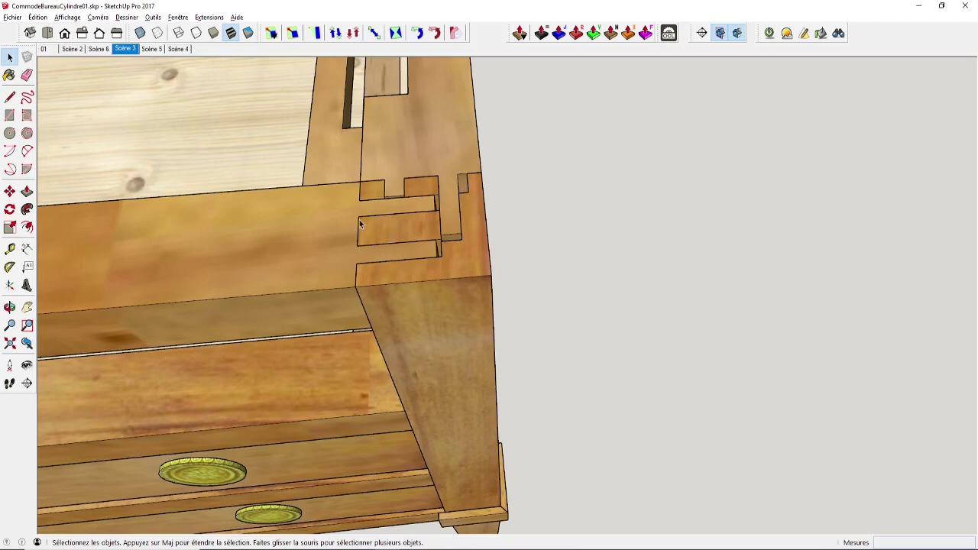
Examine from above how the top front rail and side rail interlock with the front leg
{"action": "middle_click_drag", "start_coordinate": [433, 214], "coordinate": [449, 231]}
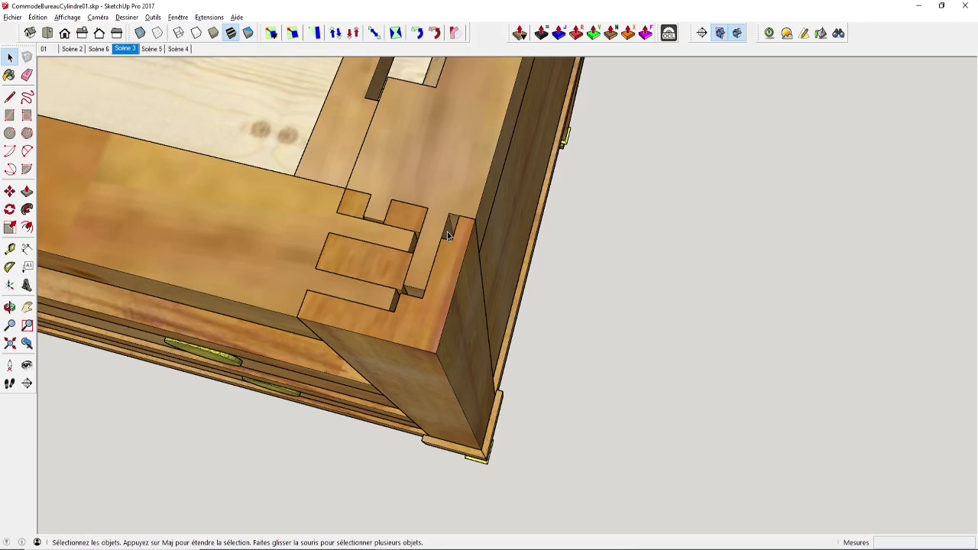
{"action": "middle_click_drag", "start_coordinate": [449, 236], "coordinate": [537, 242]}
{"action": "scroll", "coordinate": [475, 184], "scroll_direction": "down", "scroll_amount": 1}
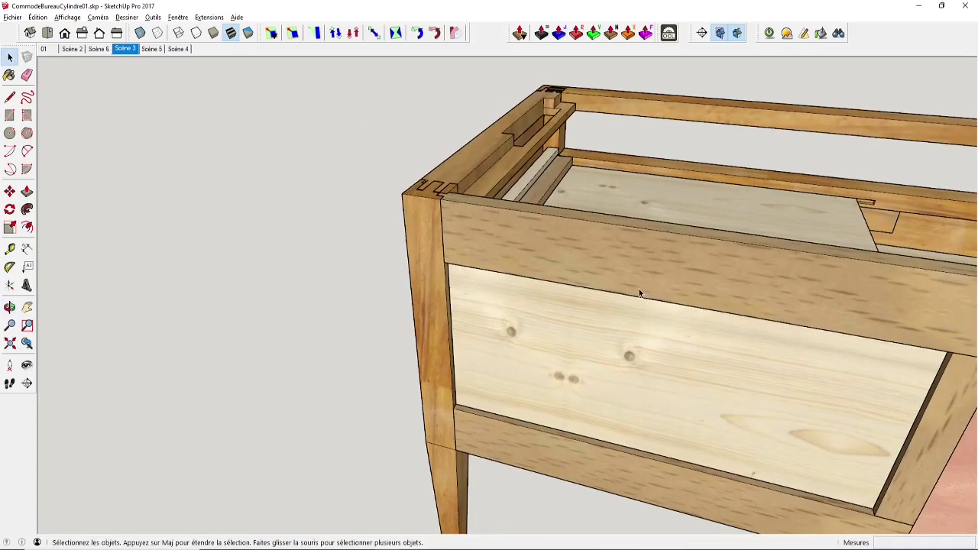
Open the back frame's top rail for editing, isolated from the other parts
{"action": "middle_click_drag", "start_coordinate": [637, 289], "coordinate": [529, 242], "text": "shift"}
{"action": "key", "text": "space"}
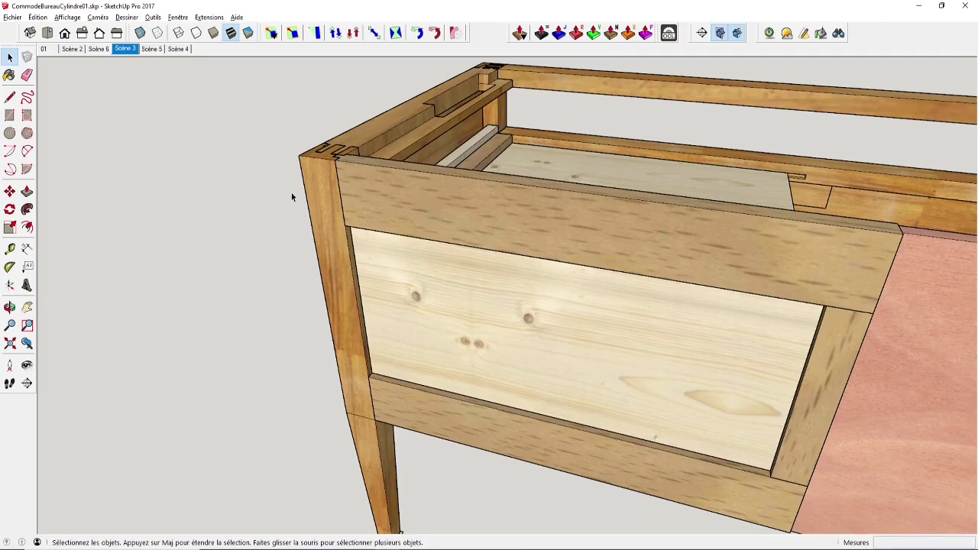
{"action": "double_click", "coordinate": [385, 189]}
{"action": "middle_click_drag", "start_coordinate": [385, 189], "coordinate": [508, 210]}
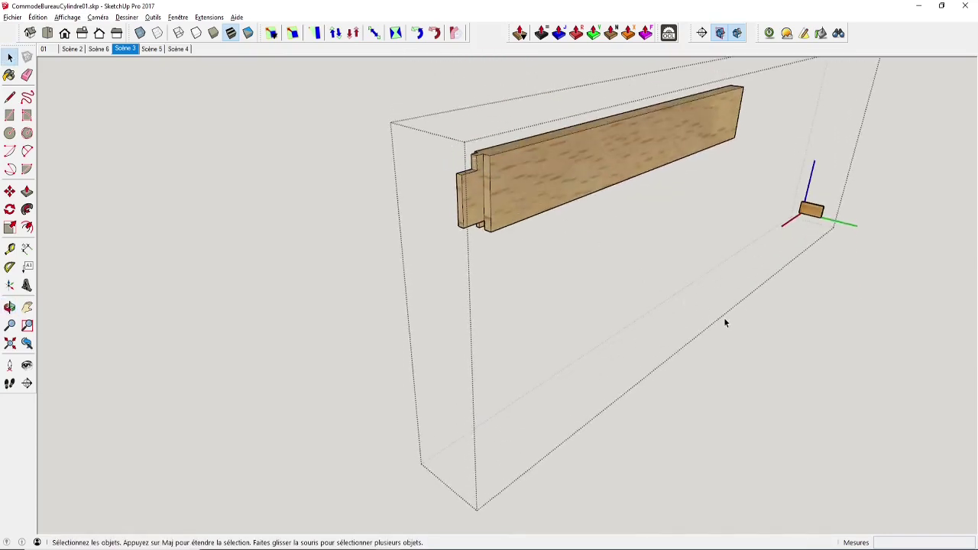
{"action": "left_click", "coordinate": [822, 332]}
{"action": "middle_click_drag", "start_coordinate": [656, 326], "coordinate": [445, 360]}
{"action": "double_click", "coordinate": [508, 379]}
Examine the isolated back rail's end tenon and the groove along its lower edge, and close the component
{"action": "scroll", "coordinate": [446, 359], "scroll_direction": "up", "scroll_amount": 2}
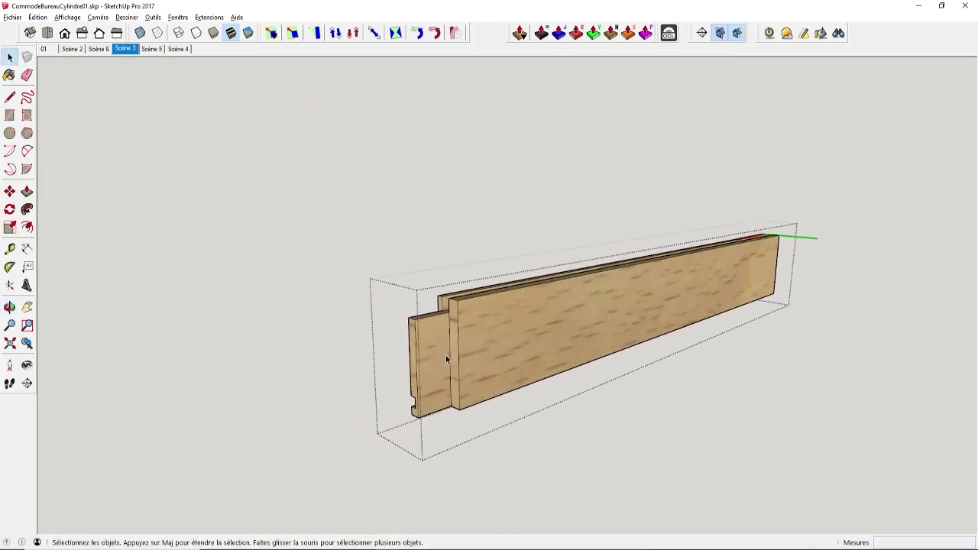
{"action": "scroll", "coordinate": [446, 359], "scroll_direction": "up", "scroll_amount": 1}
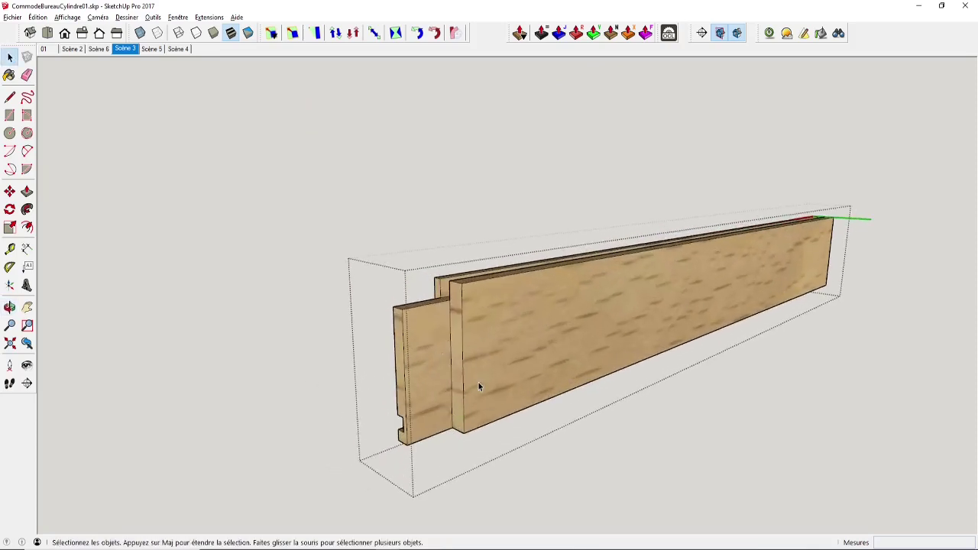
{"action": "middle_click_drag", "start_coordinate": [479, 386], "coordinate": [708, 371]}
{"action": "scroll", "coordinate": [710, 365], "scroll_direction": "up", "scroll_amount": 2}
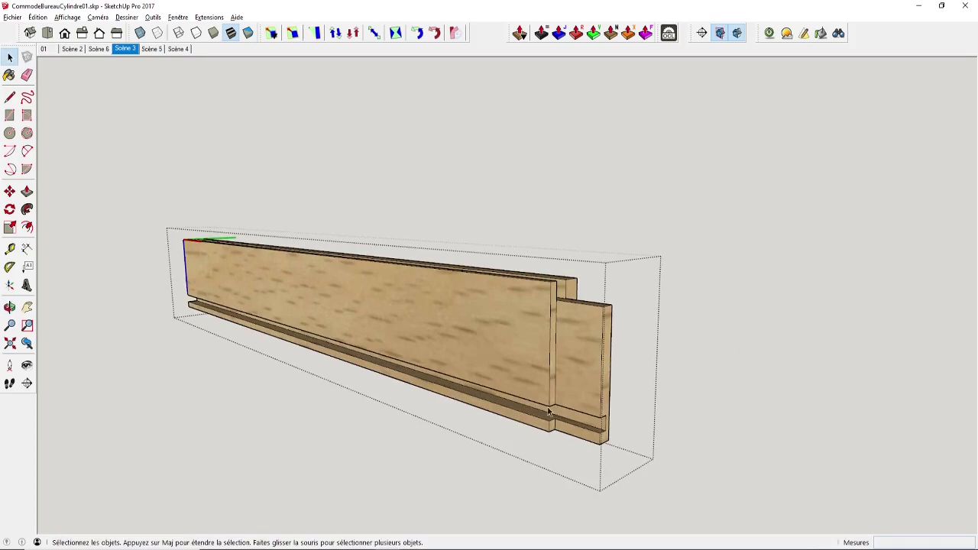
{"action": "scroll", "coordinate": [497, 344], "scroll_direction": "down", "scroll_amount": 2}
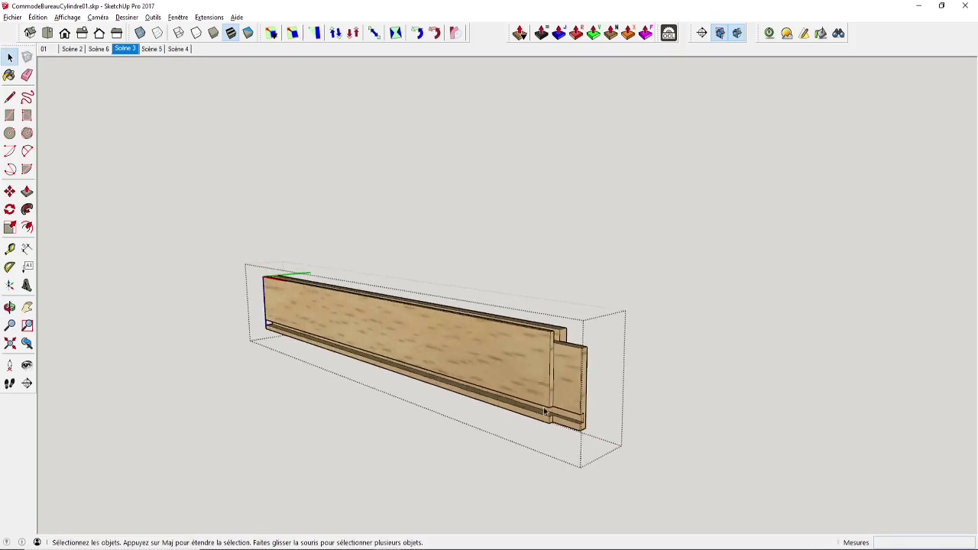
{"action": "middle_click_drag", "start_coordinate": [497, 344], "coordinate": [487, 288]}
{"action": "left_click", "coordinate": [493, 302]}
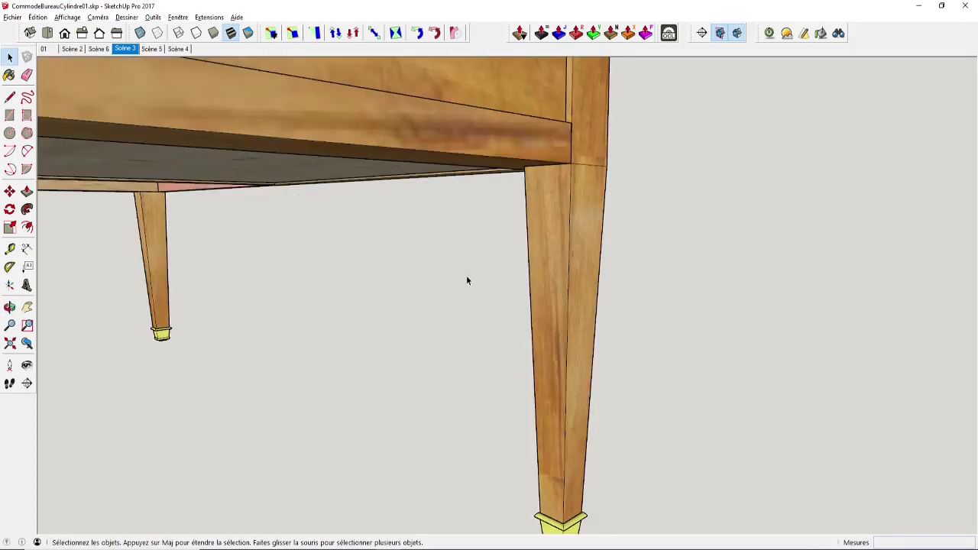
Examine the underside of the chest, looking at its bottom panels and the crosspiece between them
{"action": "scroll", "coordinate": [428, 252], "scroll_direction": "down", "scroll_amount": 3}
{"action": "middle_click_drag", "start_coordinate": [408, 234], "coordinate": [330, 380]}
{"action": "middle_click_drag", "start_coordinate": [474, 110], "coordinate": [560, 222]}
{"action": "middle_click_drag", "start_coordinate": [557, 412], "coordinate": [587, 320]}
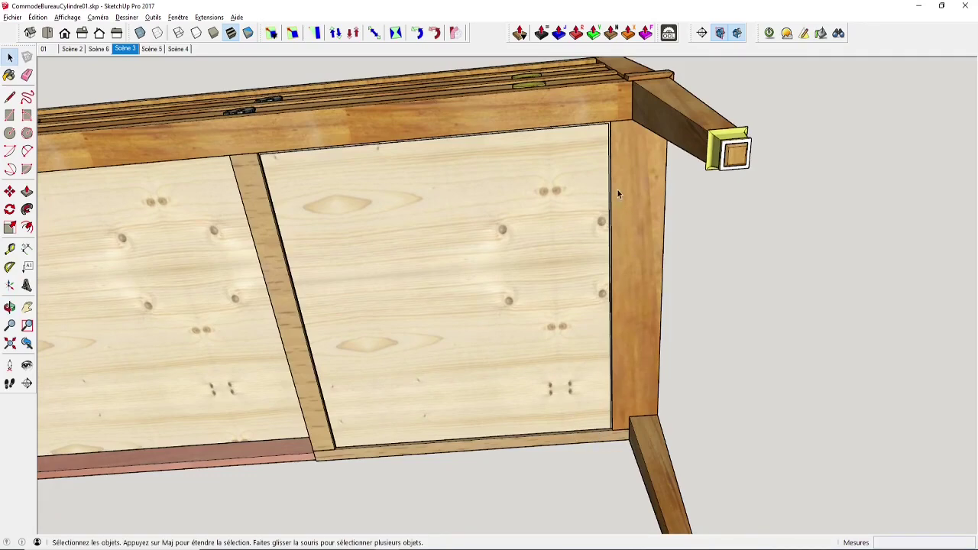
{"action": "scroll", "coordinate": [395, 295], "scroll_direction": "down", "scroll_amount": 3}
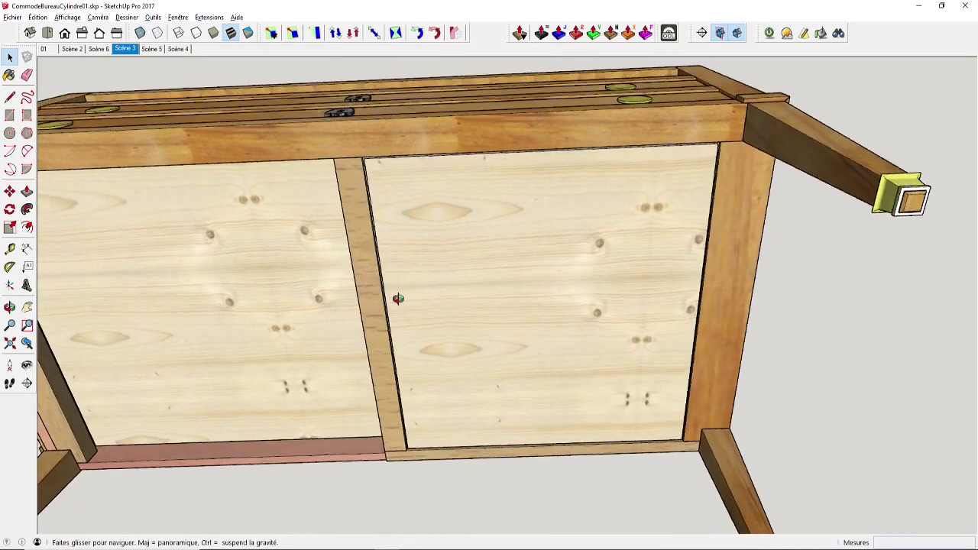
{"action": "mouse_move", "coordinate": [395, 295]}
{"action": "middle_mouse_down"}
{"action": "mouse_move", "coordinate": [517, 366]}
{"action": "mouse_move", "coordinate": [457, 265]}
{"action": "middle_mouse_up"}
{"action": "scroll", "coordinate": [457, 265], "scroll_direction": "up", "scroll_amount": 4}
{"action": "scroll", "coordinate": [457, 265], "scroll_direction": "up", "scroll_amount": 1}
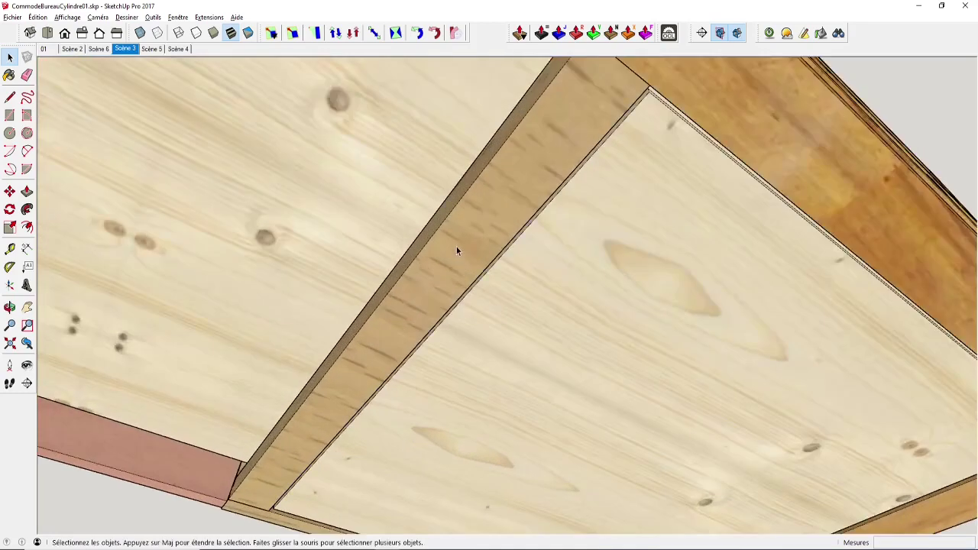
Reset the bottom crosspiece's component axes with the origin at its front corner, red along its length and green across its width
{"action": "left_click", "coordinate": [458, 246]}
{"action": "right_click", "coordinate": [457, 246]}
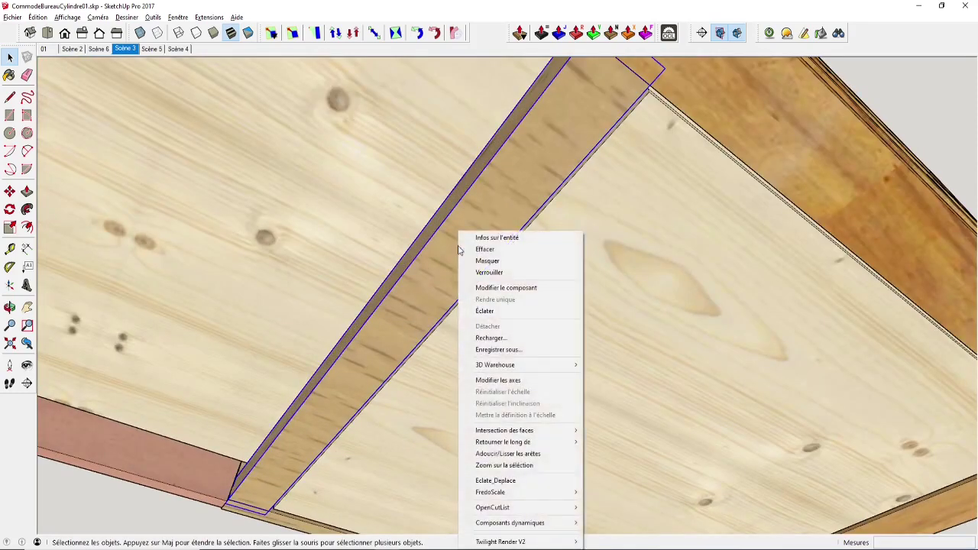
{"action": "left_click", "coordinate": [497, 380]}
{"action": "middle_click_drag", "start_coordinate": [565, 84], "coordinate": [495, 133]}
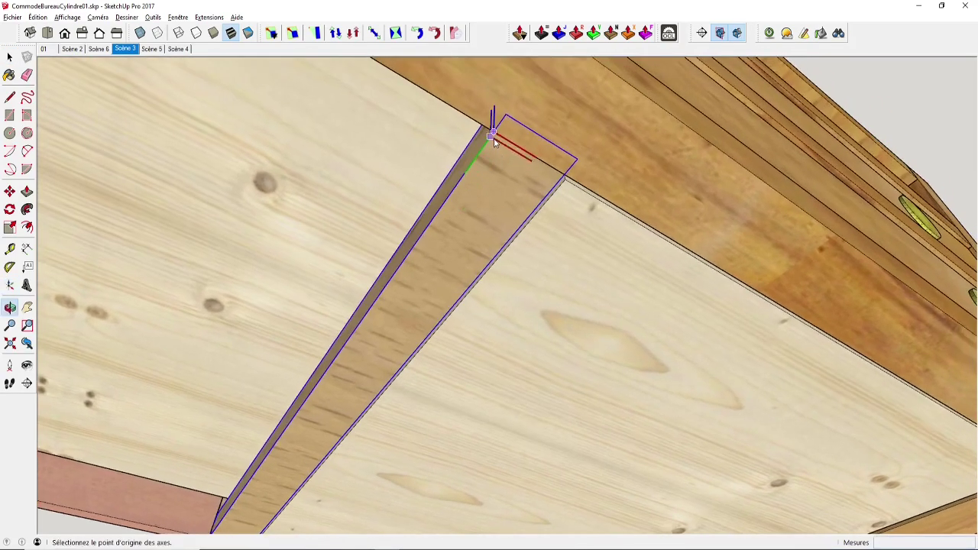
{"action": "left_click", "coordinate": [494, 131]}
{"action": "left_click", "coordinate": [452, 183]}
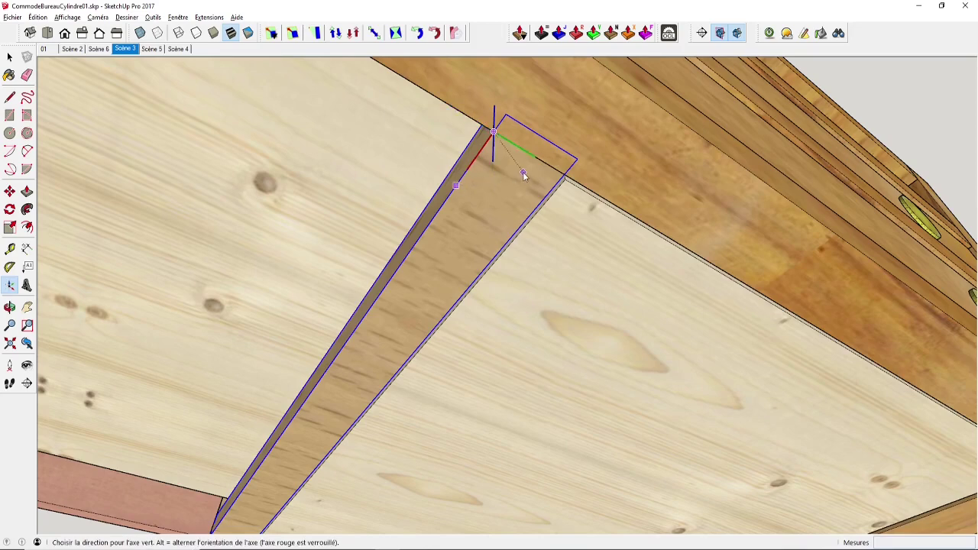
{"action": "left_click", "coordinate": [524, 174]}
{"action": "scroll", "coordinate": [453, 238], "scroll_direction": "down", "scroll_amount": 2}
{"action": "middle_click_drag", "start_coordinate": [412, 285], "coordinate": [524, 290]}
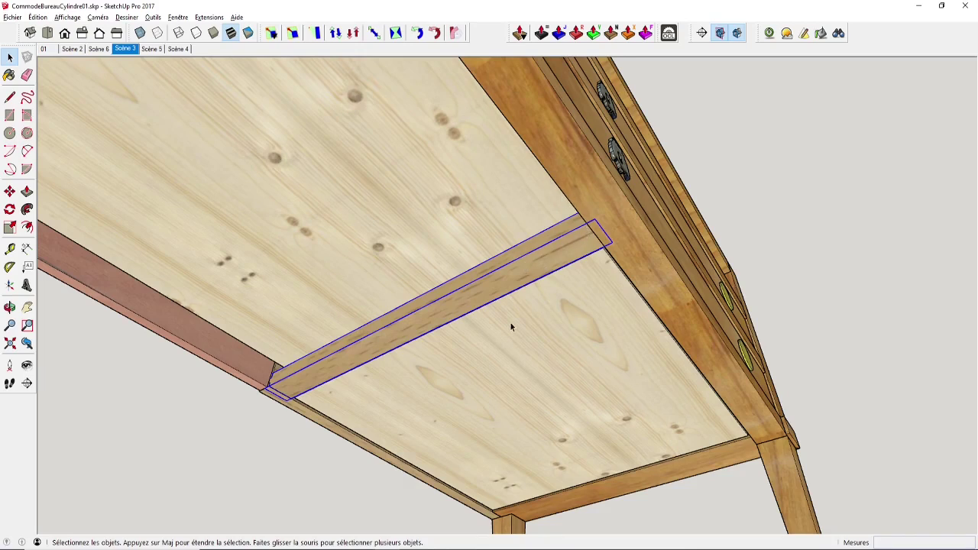
Open the bottom crosspiece in isolation, examine its side grooves and notched ends, and close the component
{"action": "double_click", "coordinate": [481, 287]}
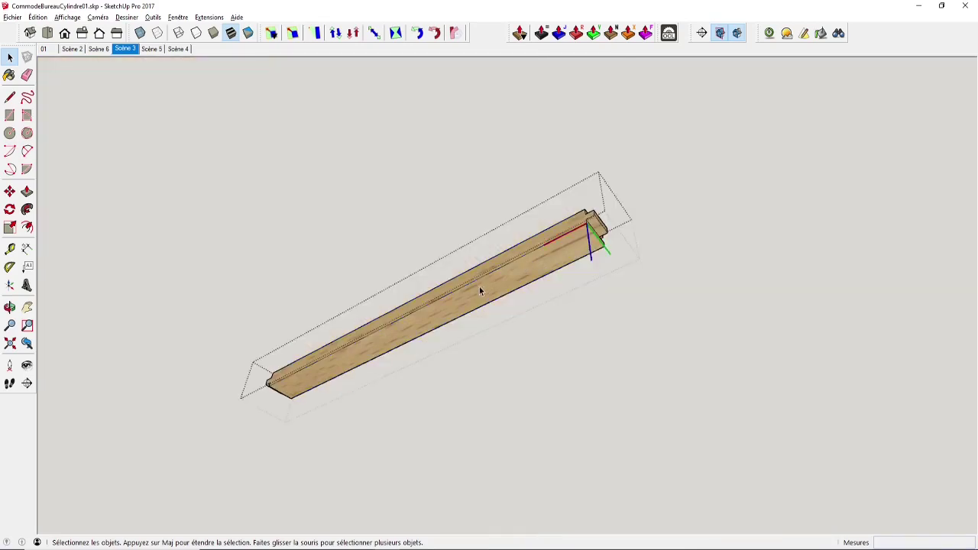
{"action": "middle_click_drag", "start_coordinate": [479, 286], "coordinate": [544, 380]}
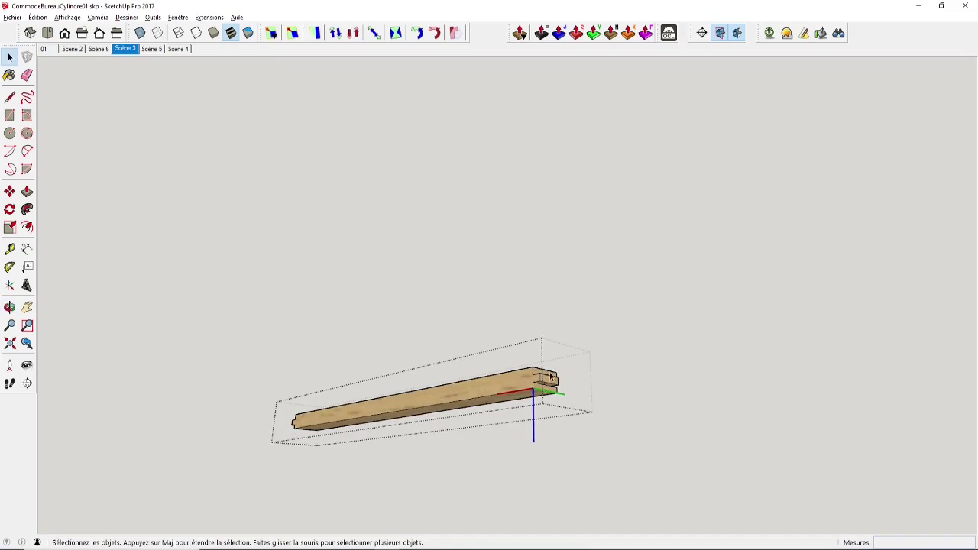
{"action": "key", "text": "Escape"}
Open the chest's lowest front rail, examine its groove and the tenons at both ends, and close it
{"action": "mouse_move", "coordinate": [670, 422]}
{"action": "middle_mouse_down"}
{"action": "mouse_move", "coordinate": [582, 369]}
{"action": "mouse_move", "coordinate": [849, 294]}
{"action": "mouse_move", "coordinate": [671, 439]}
{"action": "middle_mouse_up"}
{"action": "double_click", "coordinate": [812, 298]}
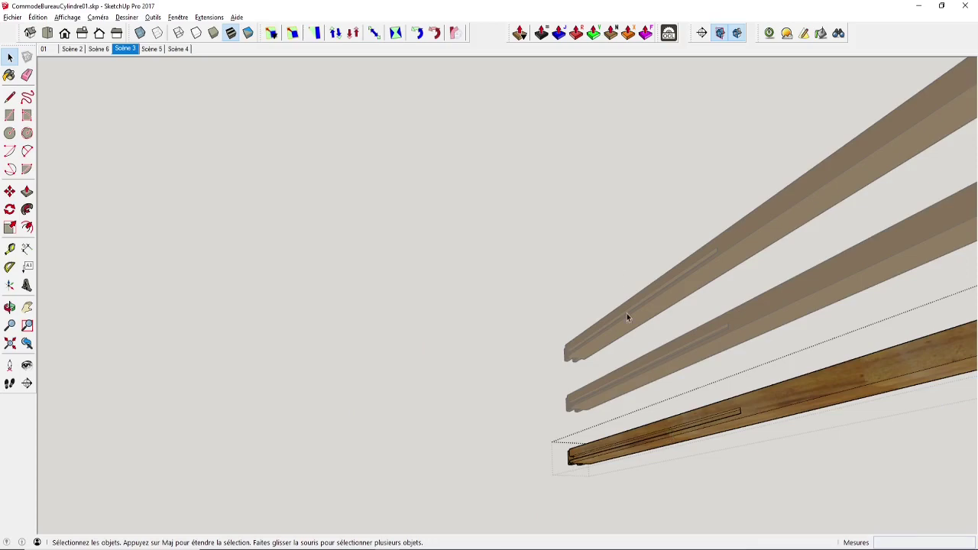
{"action": "middle_click_drag", "start_coordinate": [666, 405], "coordinate": [876, 431]}
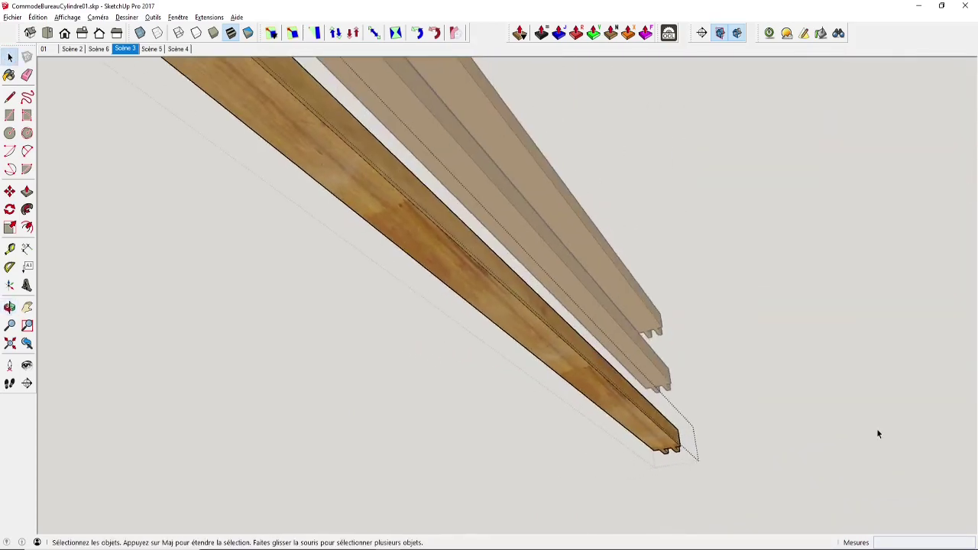
{"action": "key", "text": "Escape"}
Examine the open chest from above, following the drawer-bottom panels, the side runners and the back frame
{"action": "middle_click_drag", "start_coordinate": [628, 411], "coordinate": [478, 324]}
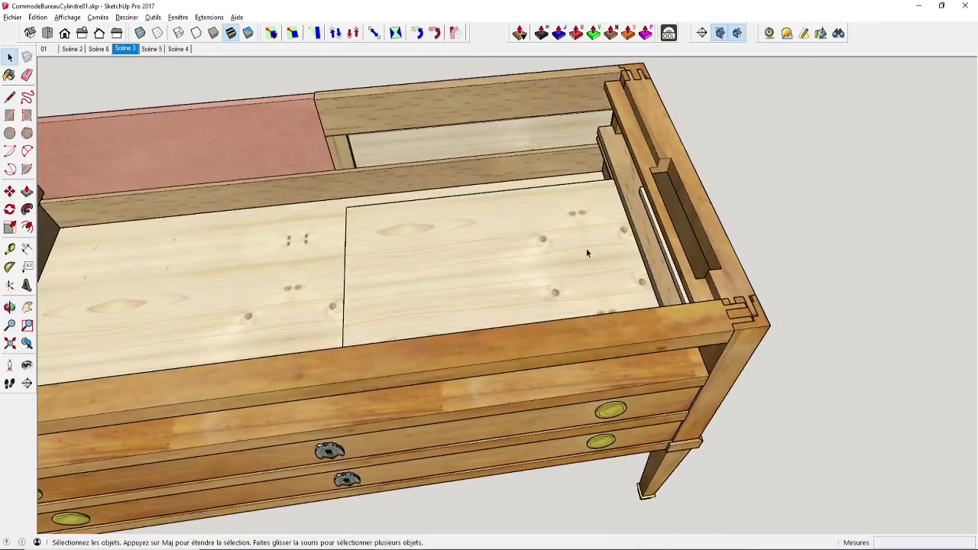
{"action": "middle_click_drag", "start_coordinate": [526, 258], "coordinate": [708, 283]}
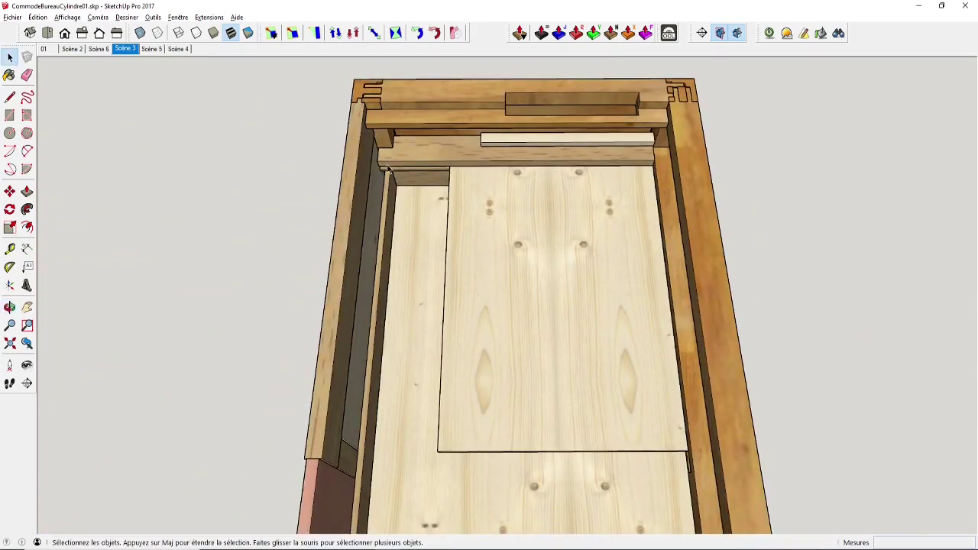
{"action": "middle_click_drag", "start_coordinate": [379, 173], "coordinate": [624, 158]}
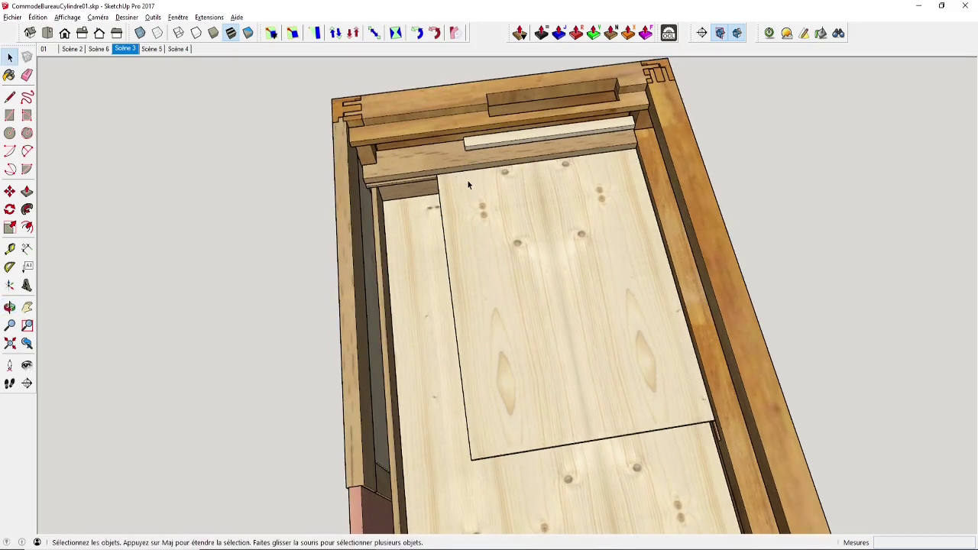
{"action": "middle_click_drag", "start_coordinate": [468, 184], "coordinate": [561, 200]}
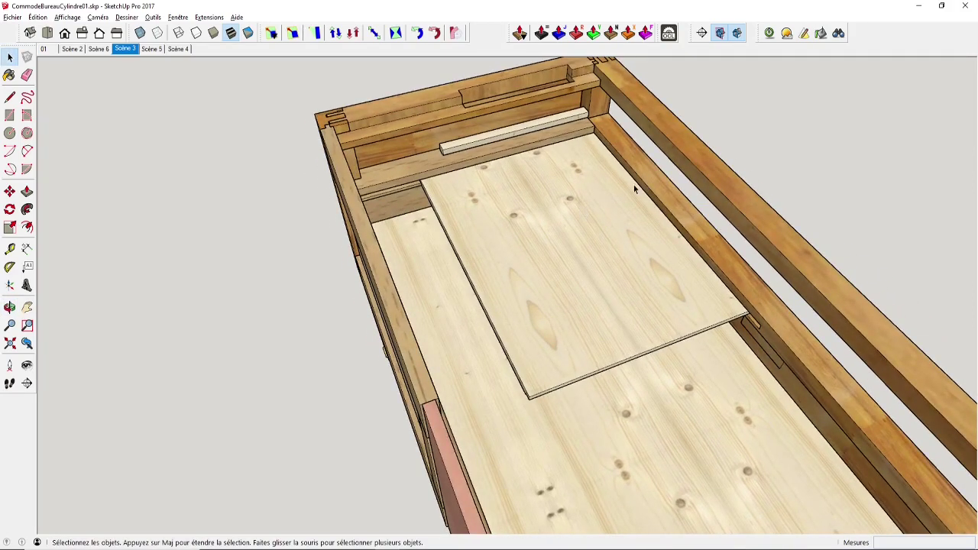
{"action": "middle_click_drag", "start_coordinate": [434, 200], "coordinate": [472, 177]}
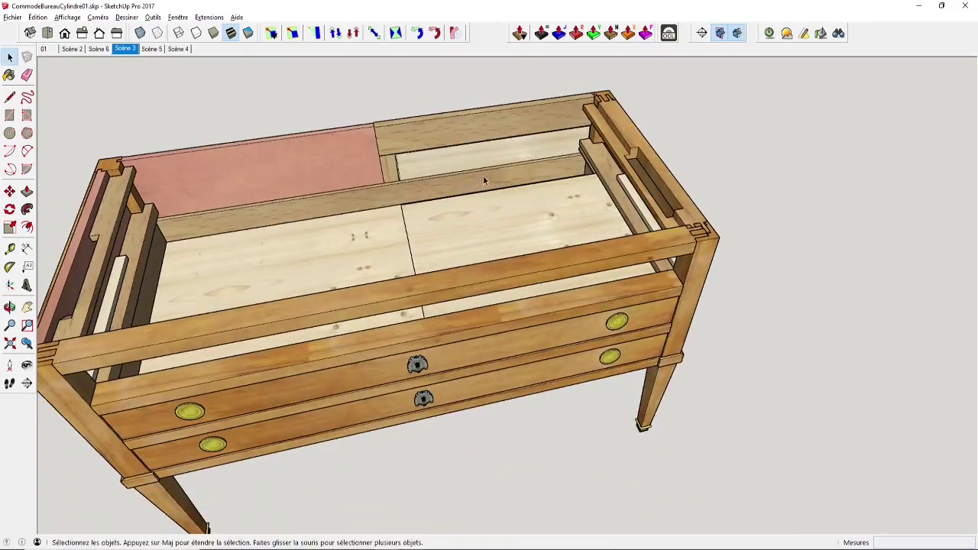
{"action": "middle_click_drag", "start_coordinate": [570, 223], "coordinate": [359, 226]}
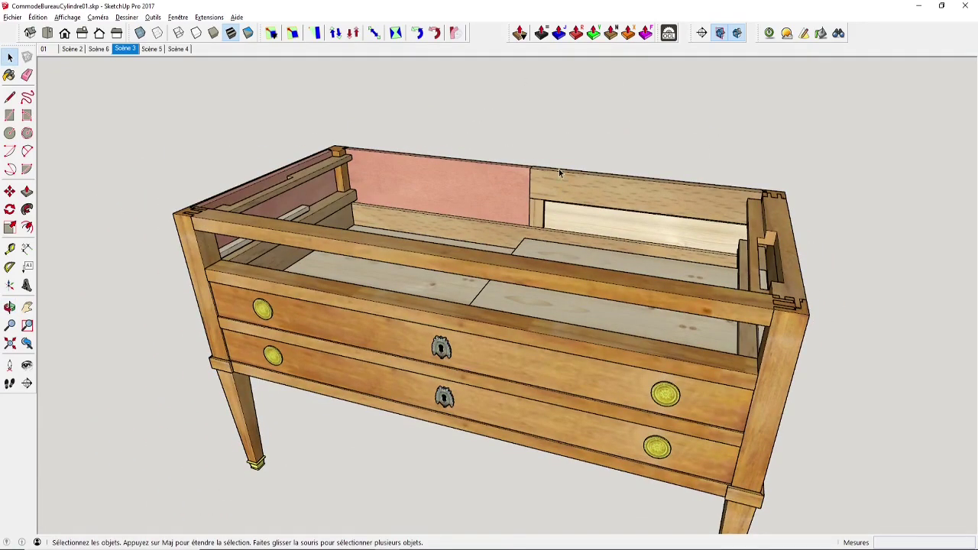
Open the upper drawer in isolation, examine its dovetailed corners, bottom panel and lock mortise, and close the component
{"action": "double_click", "coordinate": [578, 373]}
{"action": "middle_click_drag", "start_coordinate": [665, 374], "coordinate": [376, 372]}
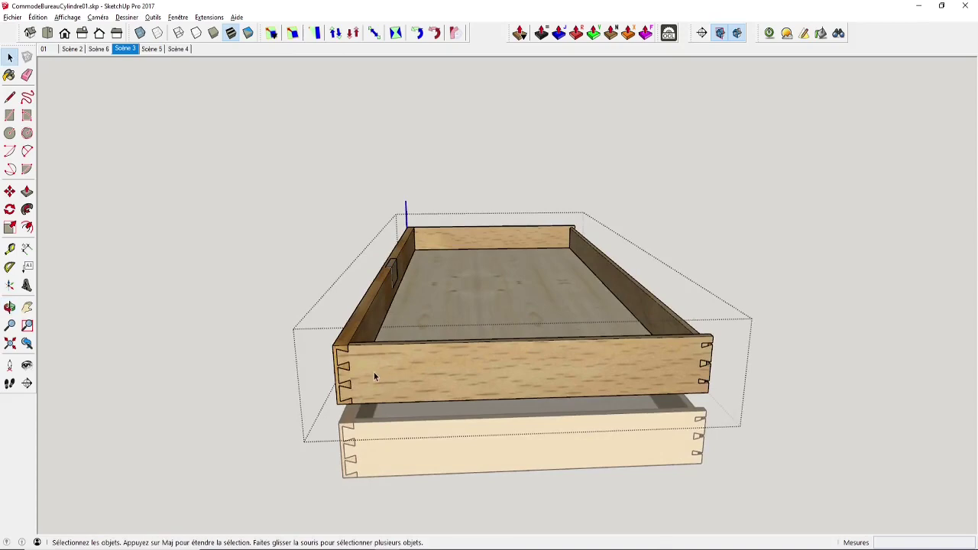
{"action": "middle_click_drag", "start_coordinate": [515, 368], "coordinate": [649, 403]}
{"action": "scroll", "coordinate": [451, 367], "scroll_direction": "up", "scroll_amount": 3}
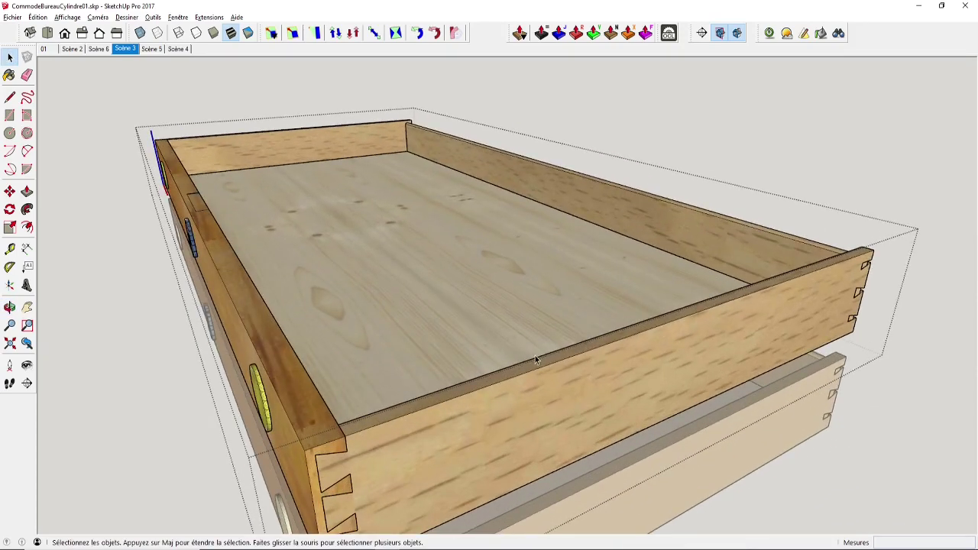
{"action": "scroll", "coordinate": [535, 359], "scroll_direction": "down", "scroll_amount": 3}
{"action": "middle_click_drag", "start_coordinate": [521, 329], "coordinate": [422, 247]}
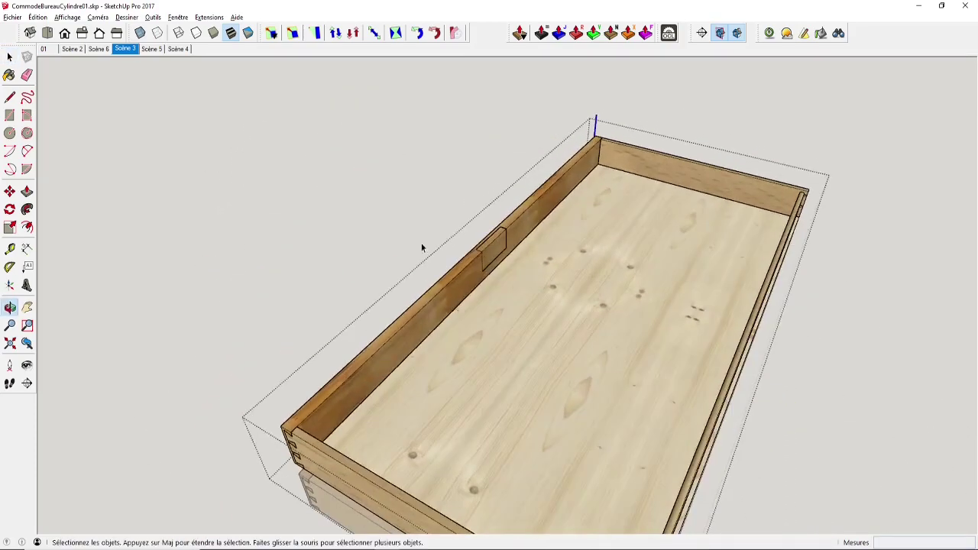
{"action": "middle_click_drag", "start_coordinate": [492, 243], "coordinate": [346, 286]}
{"action": "left_click", "coordinate": [487, 382]}
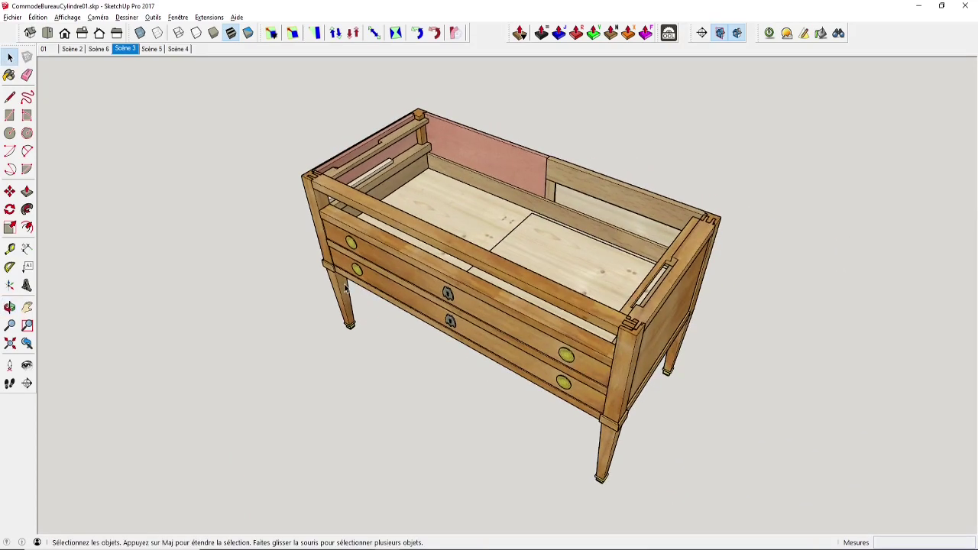
Switch to Scène 5 and hide the roll-top cabinet parts above the pull-out writing surface and its frame
{"action": "left_click", "coordinate": [151, 49]}
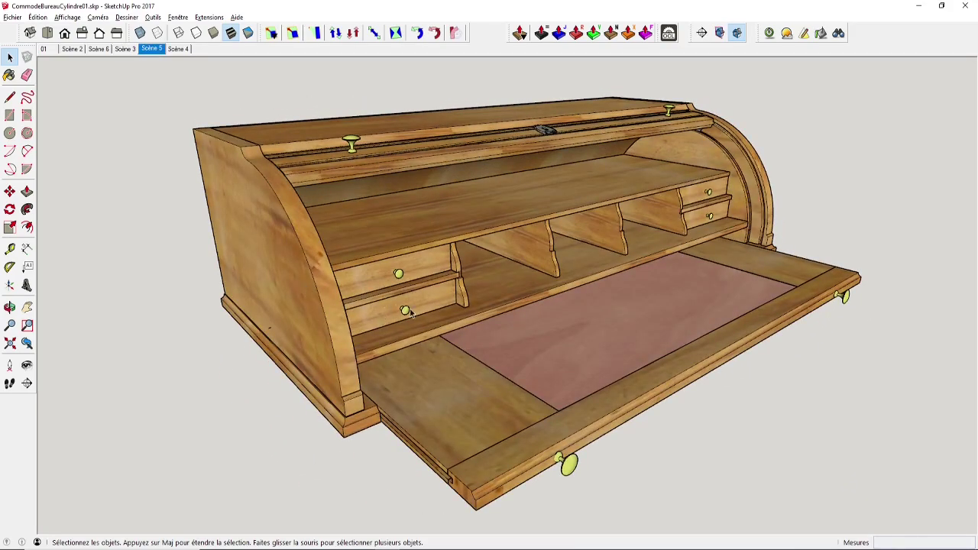
{"action": "middle_click_drag", "start_coordinate": [405, 317], "coordinate": [391, 229]}
{"action": "middle_click_drag", "start_coordinate": [508, 353], "coordinate": [663, 214]}
{"action": "left_click_drag", "start_coordinate": [754, 105], "coordinate": [466, 276]}
{"action": "left_click_drag", "start_coordinate": [320, 281], "coordinate": [320, 281]}
{"action": "right_click", "coordinate": [382, 254]}
{"action": "left_click", "coordinate": [407, 284]}
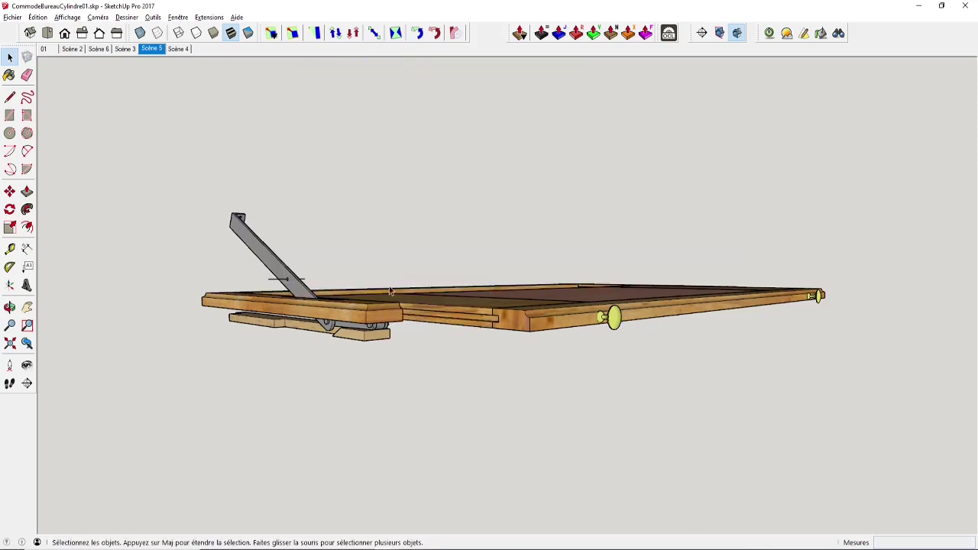
Examine the pull-out writing surface in its frame, including the lifting lever, the side grooves and the supporting runners
{"action": "middle_click_drag", "start_coordinate": [407, 284], "coordinate": [177, 454]}
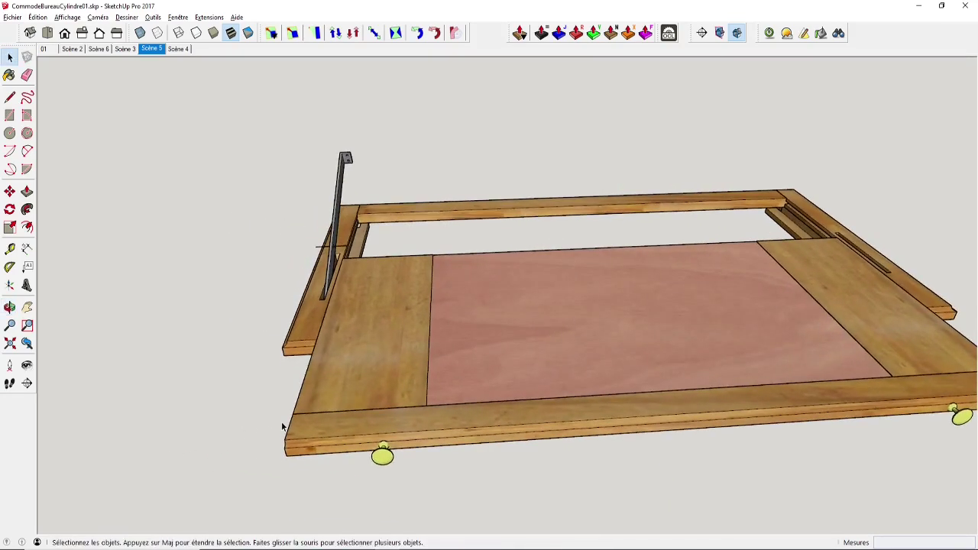
{"action": "middle_click_drag", "start_coordinate": [282, 426], "coordinate": [387, 372]}
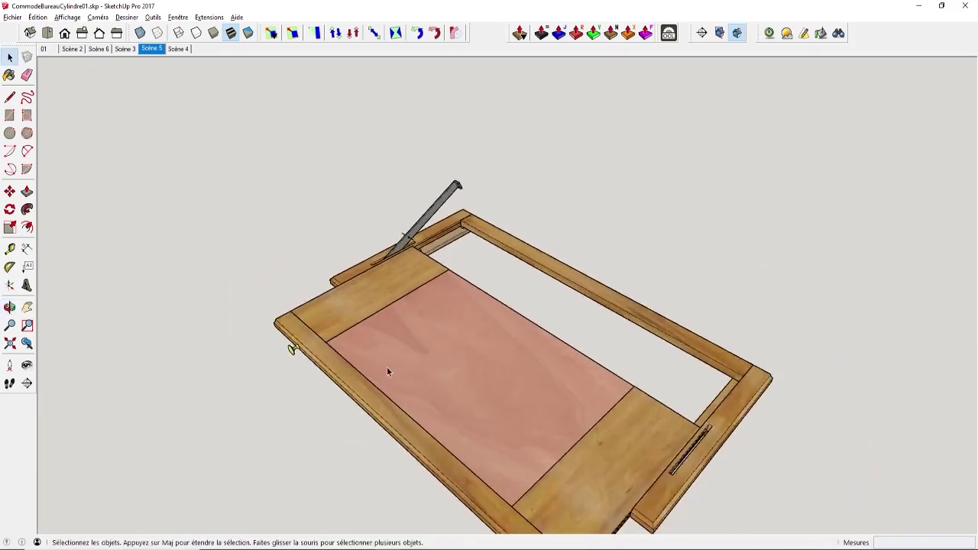
{"action": "scroll", "coordinate": [389, 370], "scroll_direction": "down", "scroll_amount": 1}
{"action": "middle_click_drag", "start_coordinate": [519, 396], "coordinate": [333, 348], "text": "shift"}
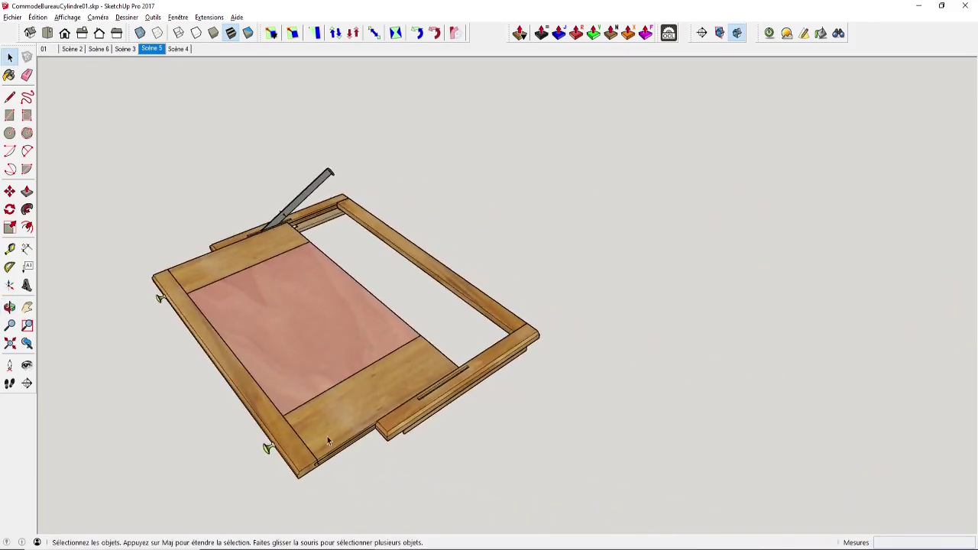
{"action": "middle_click_drag", "start_coordinate": [328, 441], "coordinate": [245, 397]}
{"action": "scroll", "coordinate": [285, 390], "scroll_direction": "up", "scroll_amount": 3}
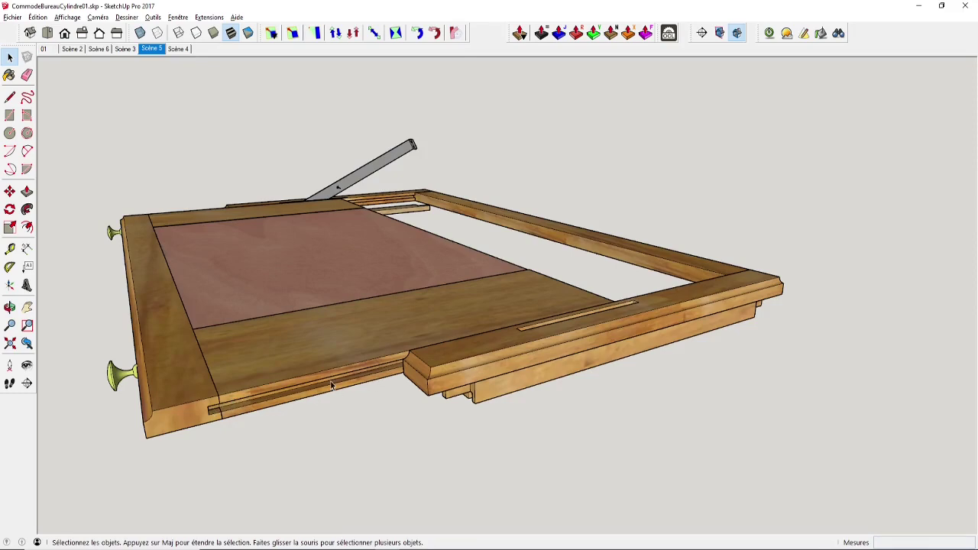
{"action": "middle_click_drag", "start_coordinate": [331, 386], "coordinate": [399, 296]}
{"action": "scroll", "coordinate": [384, 326], "scroll_direction": "up", "scroll_amount": 5}
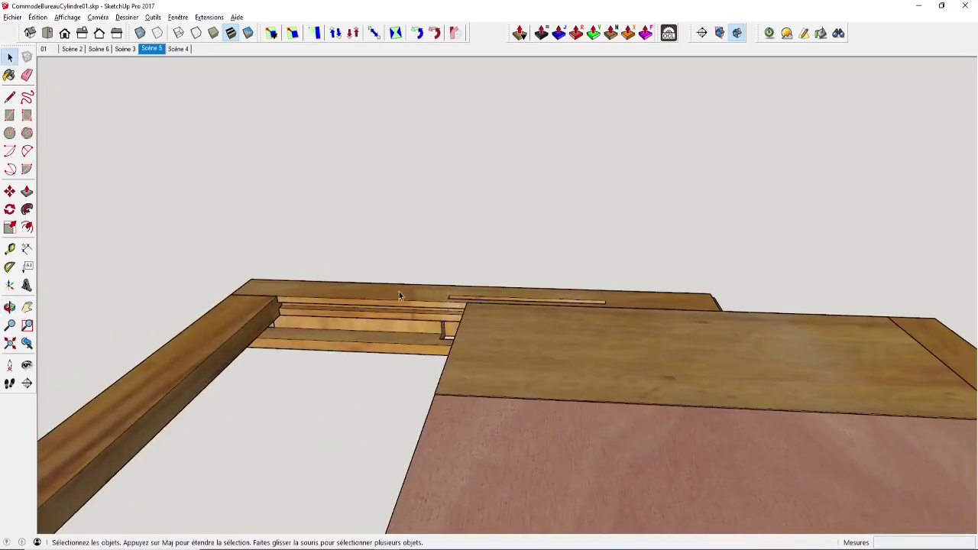
{"action": "scroll", "coordinate": [511, 316], "scroll_direction": "down", "scroll_amount": 3}
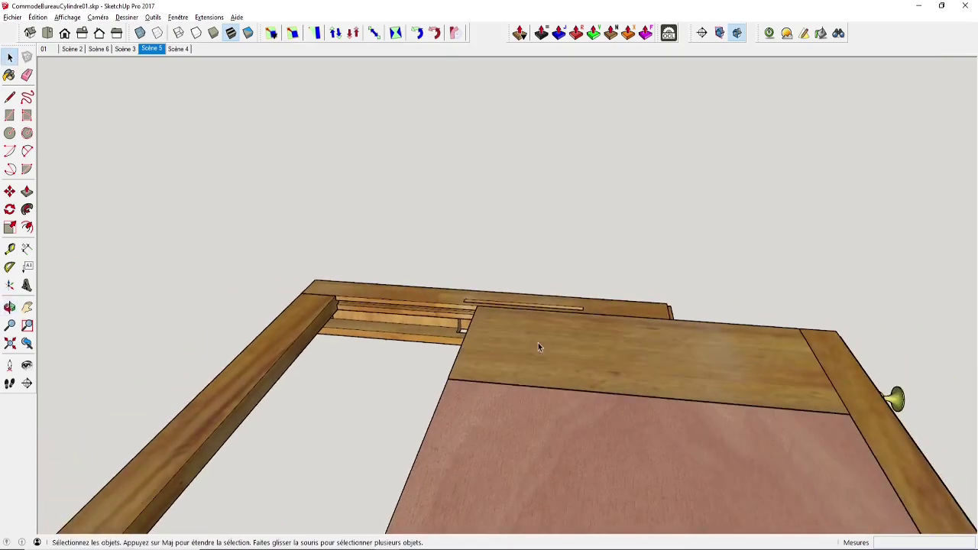
{"action": "middle_click_drag", "start_coordinate": [539, 344], "coordinate": [238, 347]}
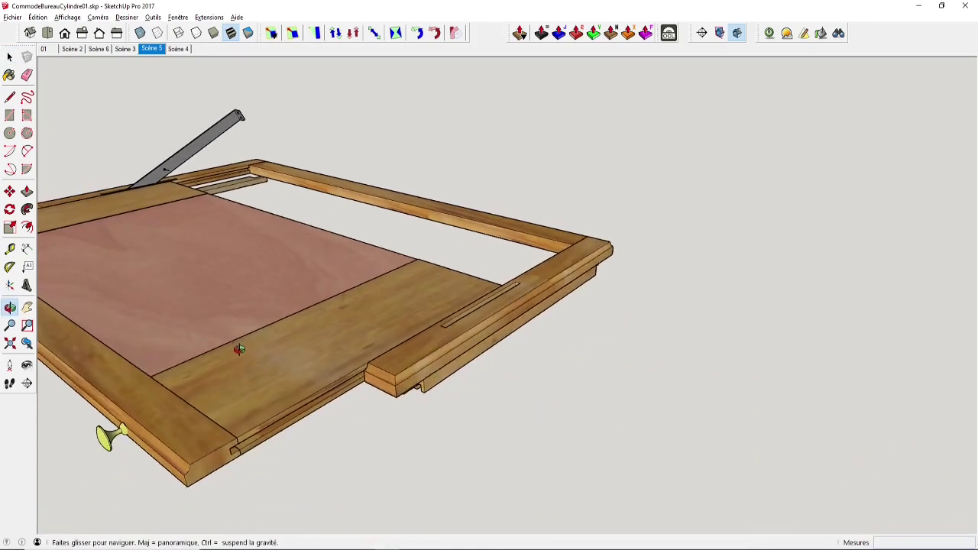
Hide the pull-out writing surface and examine the guide strip, slot and runner along the frame's side
{"action": "right_click", "coordinate": [360, 342]}
{"action": "left_click", "coordinate": [383, 372]}
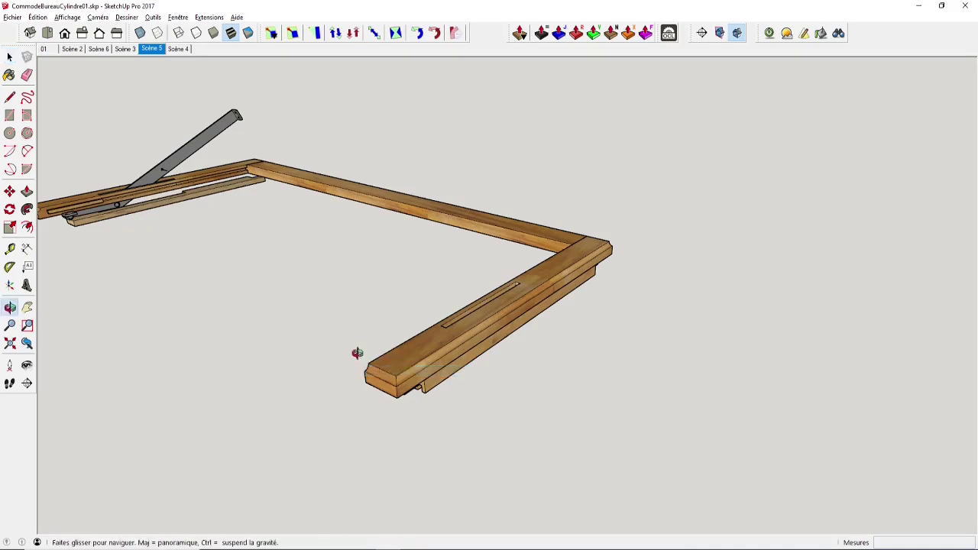
{"action": "middle_click_drag", "start_coordinate": [356, 351], "coordinate": [705, 386]}
{"action": "scroll", "coordinate": [714, 362], "scroll_direction": "up", "scroll_amount": 3}
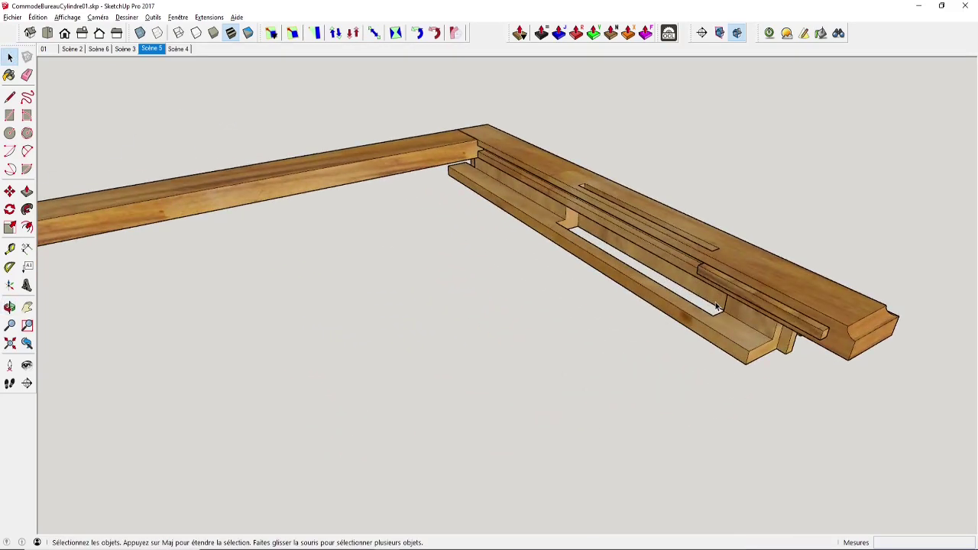
{"action": "middle_click_drag", "start_coordinate": [715, 302], "coordinate": [608, 304]}
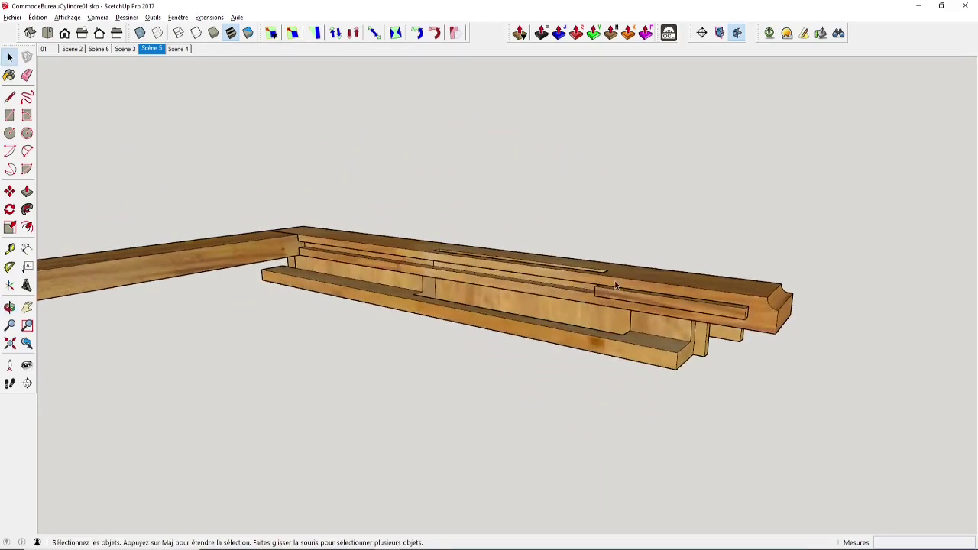
{"action": "scroll", "coordinate": [719, 301], "scroll_direction": "up", "scroll_amount": 2}
{"action": "left_click", "coordinate": [714, 321]}
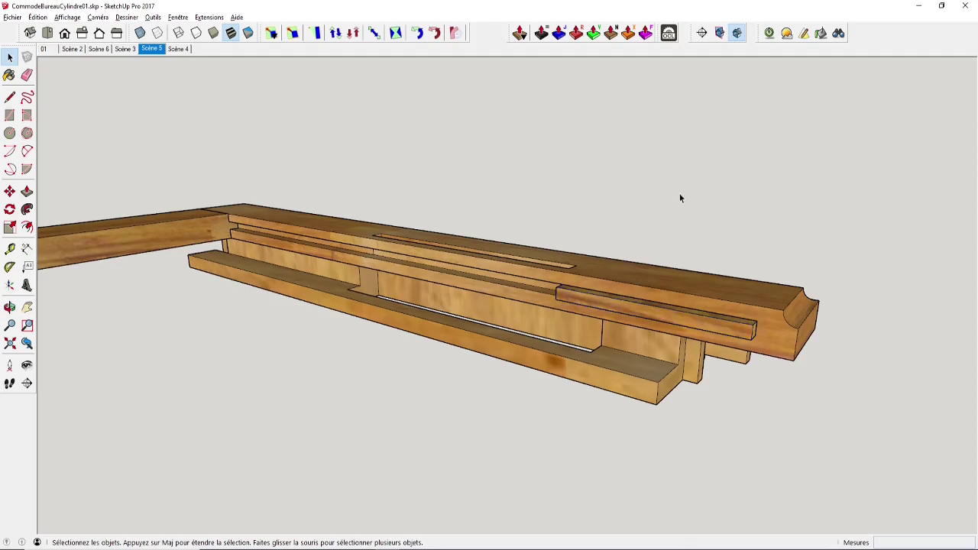
Open the restored writing surface in isolation, examine the small block in its side groove, and close the component
{"action": "middle_click_drag", "start_coordinate": [680, 195], "coordinate": [492, 268]}
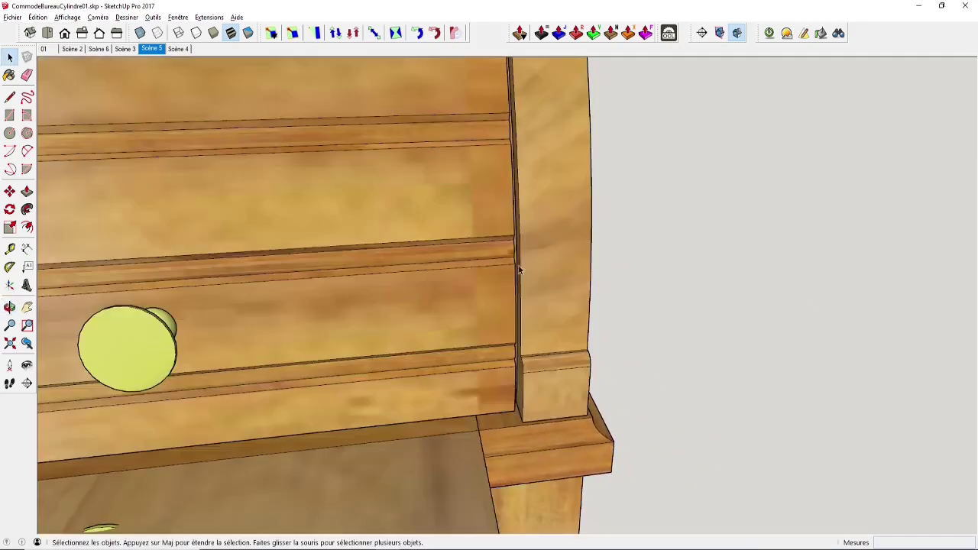
{"action": "middle_click_drag", "start_coordinate": [458, 321], "coordinate": [352, 284]}
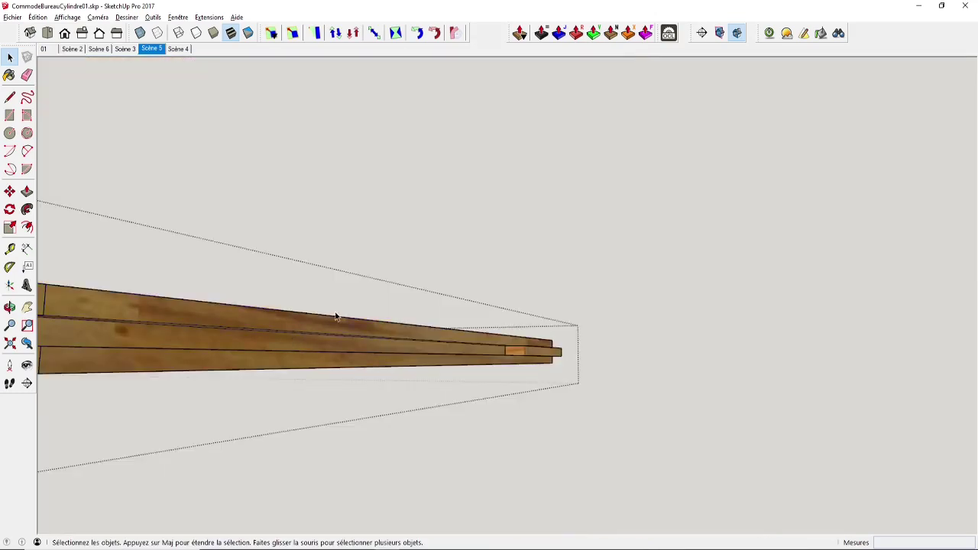
{"action": "mouse_move", "coordinate": [524, 339]}
{"action": "middle_mouse_down"}
{"action": "mouse_move", "coordinate": [548, 297]}
{"action": "mouse_move", "coordinate": [519, 344]}
{"action": "mouse_move", "coordinate": [538, 350]}
{"action": "middle_mouse_up"}
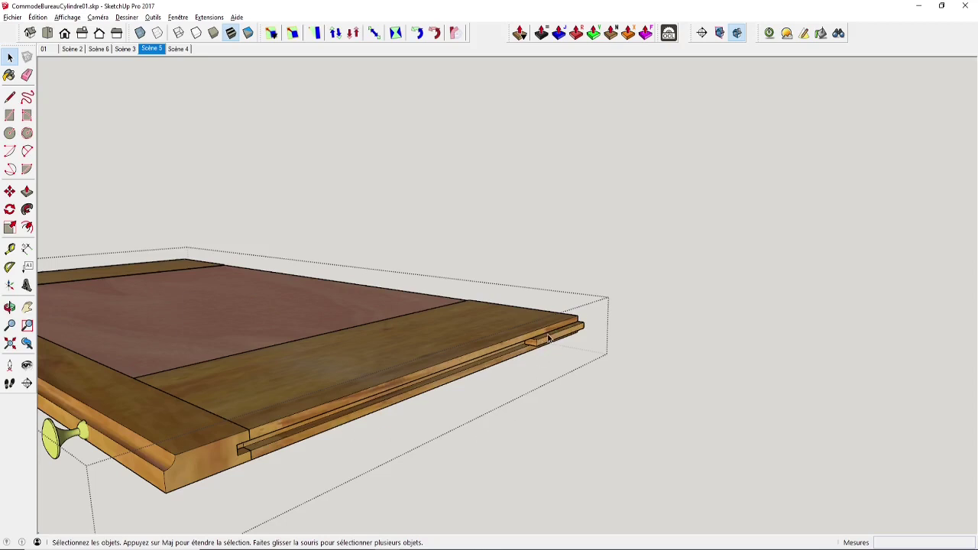
{"action": "left_click", "coordinate": [693, 409]}
Examine the extended writing surface on the complete desk, from the front and from below above the drawers
{"action": "middle_click_drag", "start_coordinate": [693, 408], "coordinate": [633, 360]}
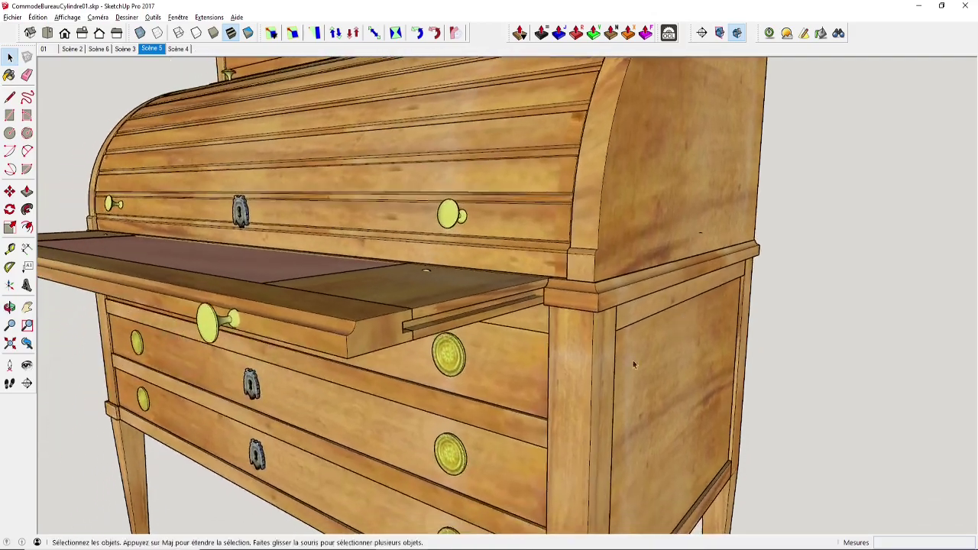
{"action": "middle_click_drag", "start_coordinate": [411, 346], "coordinate": [474, 337]}
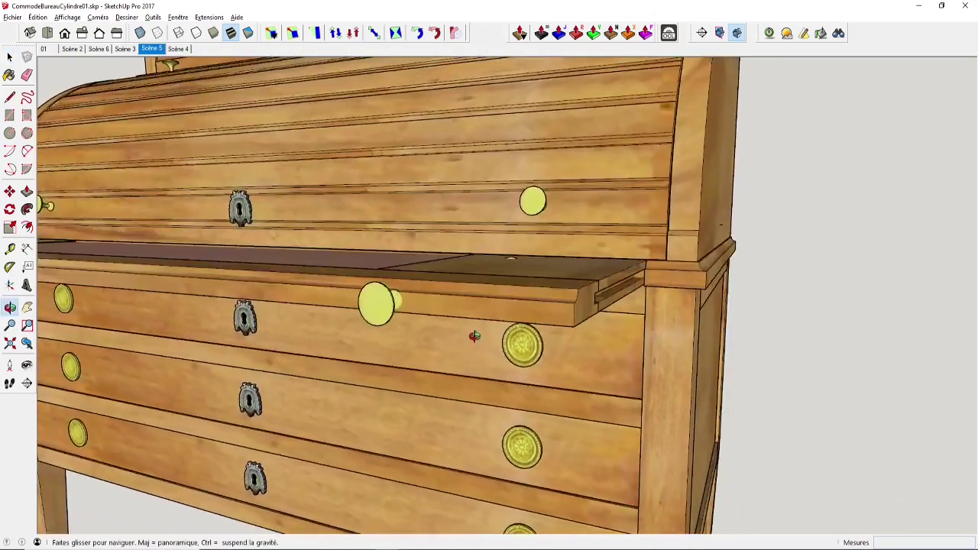
{"action": "scroll", "coordinate": [363, 296], "scroll_direction": "down", "scroll_amount": 3}
{"action": "scroll", "coordinate": [360, 295], "scroll_direction": "up", "scroll_amount": 2}
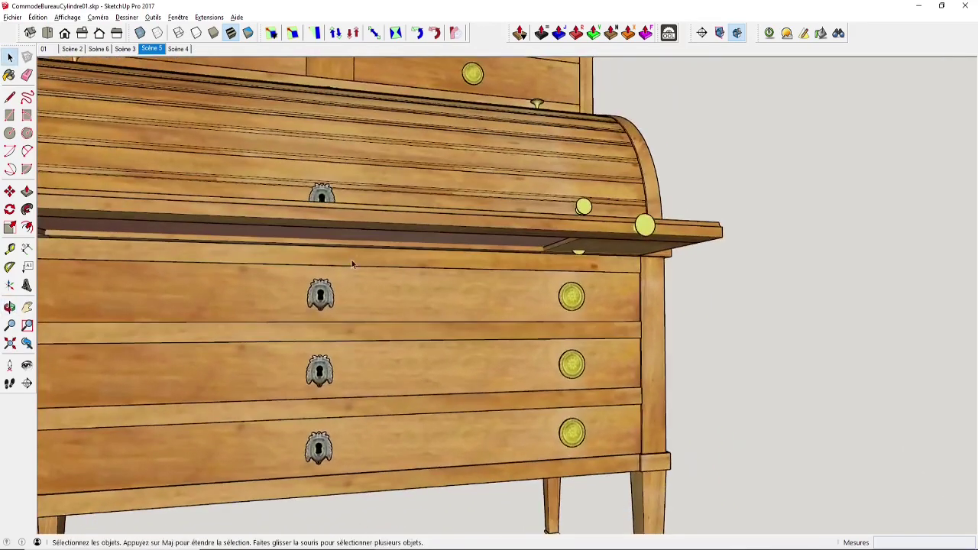
{"action": "middle_click_drag", "start_coordinate": [391, 241], "coordinate": [256, 281]}
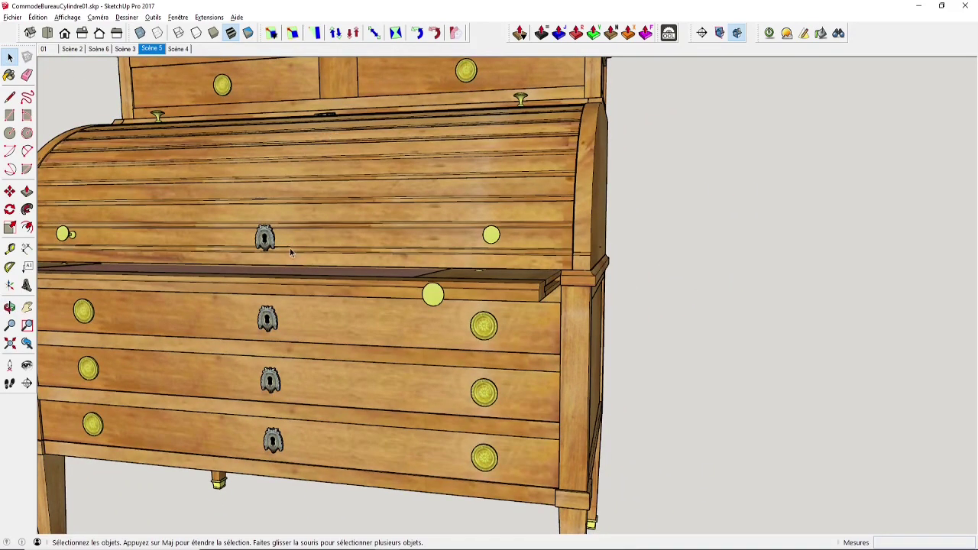
{"action": "middle_click_drag", "start_coordinate": [289, 248], "coordinate": [309, 198]}
{"action": "scroll", "coordinate": [333, 227], "scroll_direction": "up", "scroll_amount": 3}
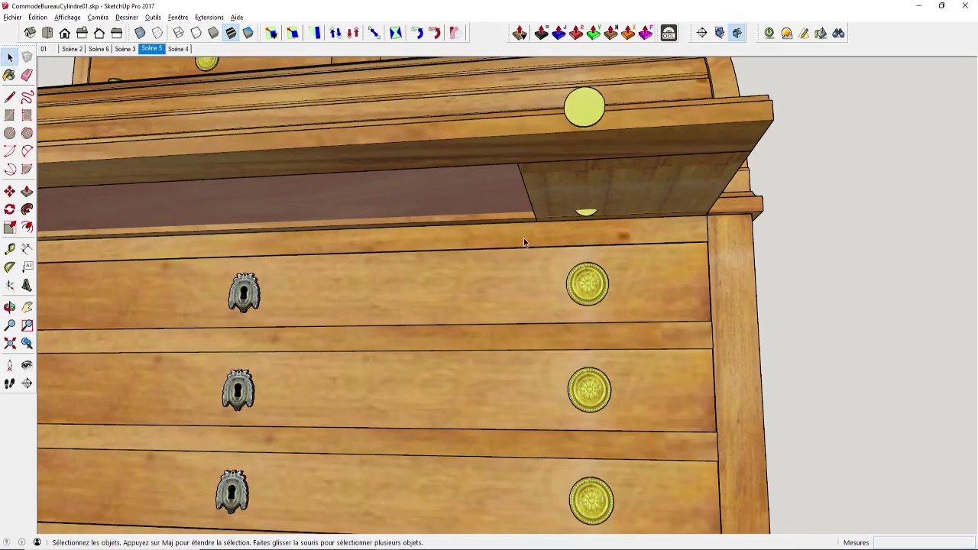
Examine the underside of the extended writing surface where it meets the frame above the top drawer, and hide the extended surface
{"action": "scroll", "coordinate": [693, 214], "scroll_direction": "up", "scroll_amount": 8}
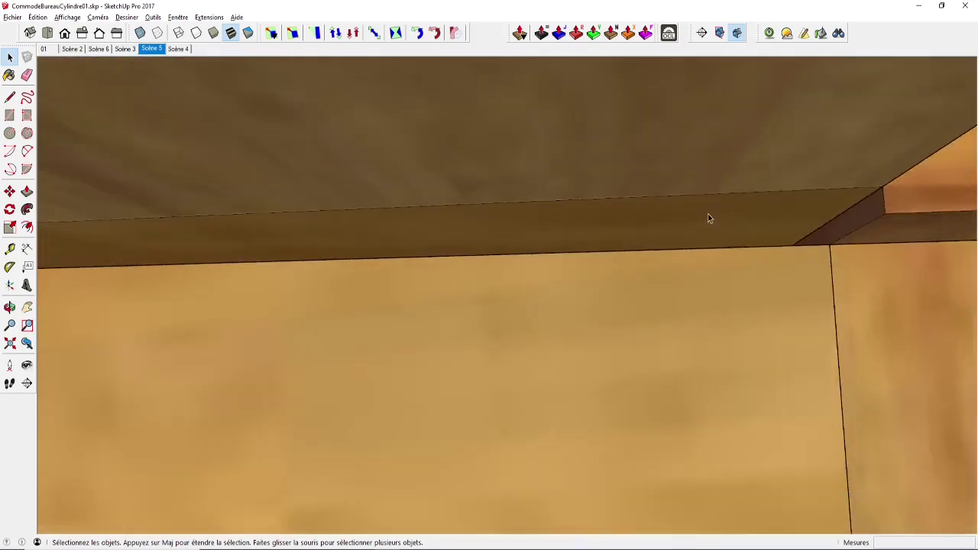
{"action": "middle_click_drag", "start_coordinate": [707, 219], "coordinate": [742, 249]}
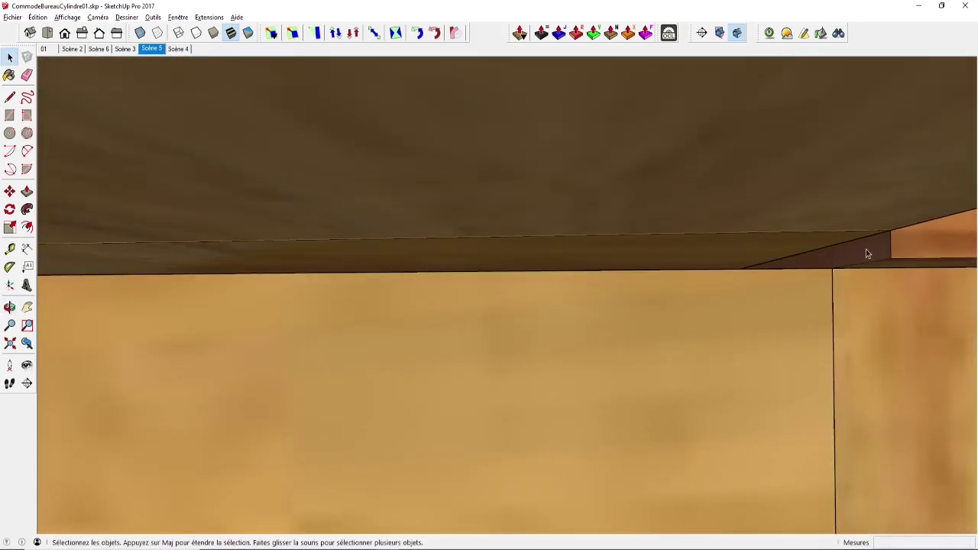
{"action": "scroll", "coordinate": [871, 241], "scroll_direction": "down", "scroll_amount": 6}
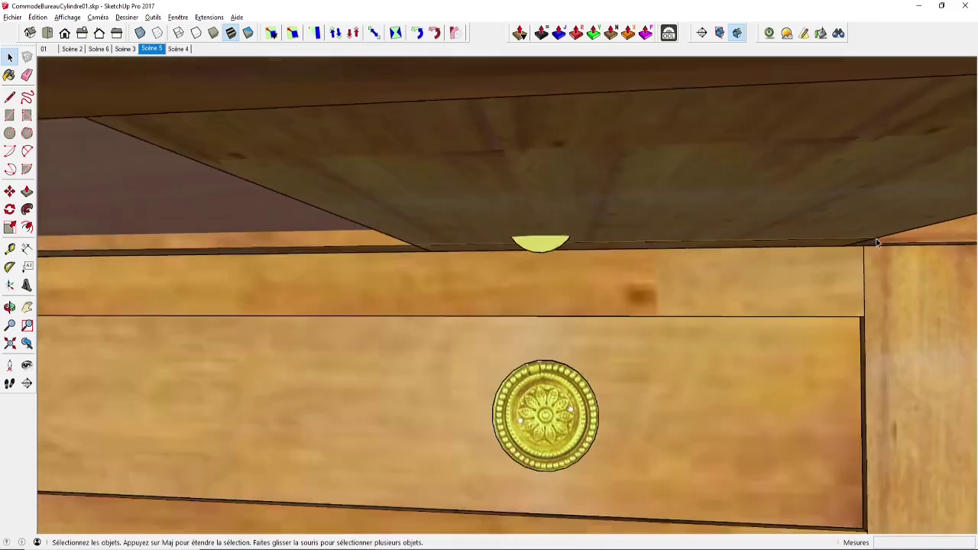
{"action": "middle_click_drag", "start_coordinate": [871, 241], "coordinate": [728, 258]}
{"action": "left_click", "coordinate": [636, 229]}
{"action": "right_click", "coordinate": [637, 221]}
{"action": "left_click", "coordinate": [649, 249]}
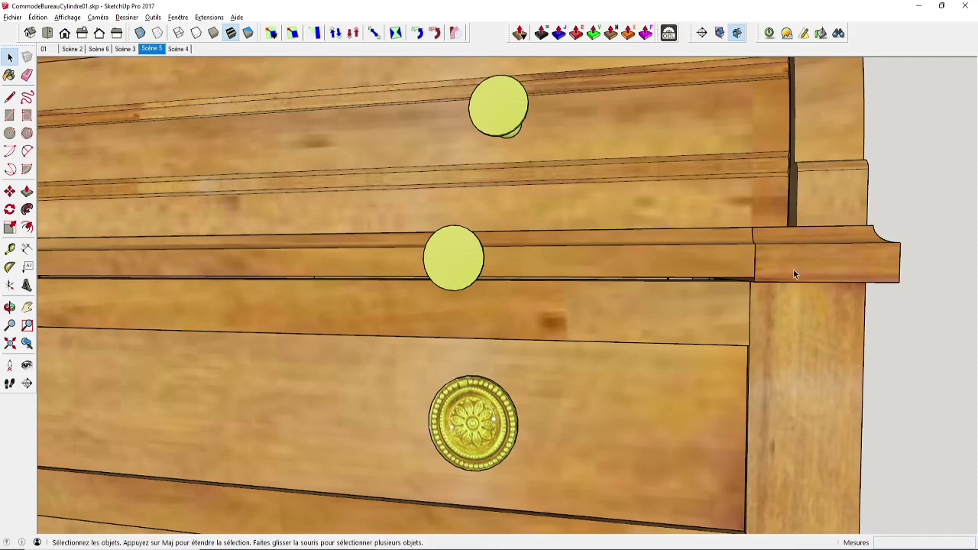
Examine the desk's closed front, from the writing surface's front edge and knobs to the whole facade and its front corner
{"action": "scroll", "coordinate": [568, 250], "scroll_direction": "down", "scroll_amount": 2}
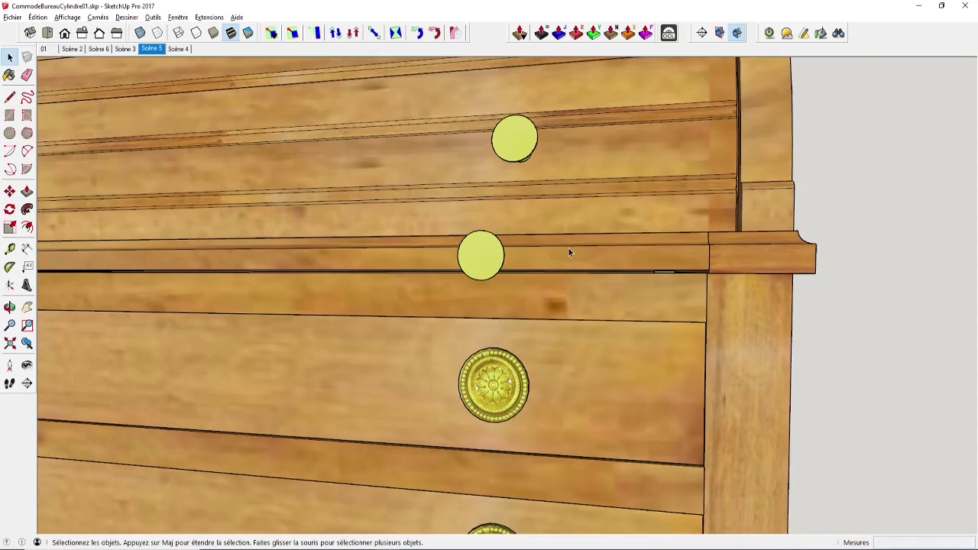
{"action": "scroll", "coordinate": [327, 252], "scroll_direction": "down", "scroll_amount": 2}
{"action": "middle_click_drag", "start_coordinate": [327, 252], "coordinate": [409, 280]}
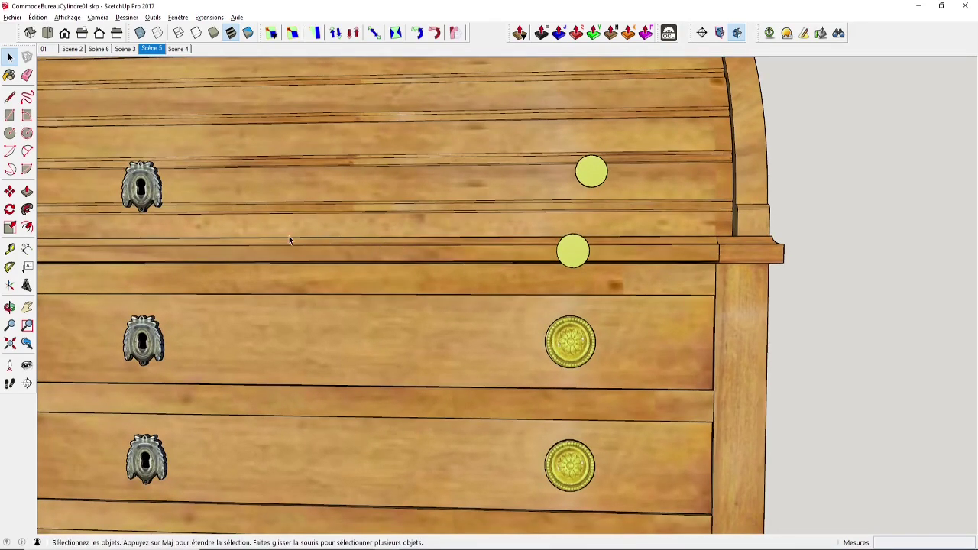
{"action": "middle_click_drag", "start_coordinate": [253, 245], "coordinate": [458, 226], "text": "shift"}
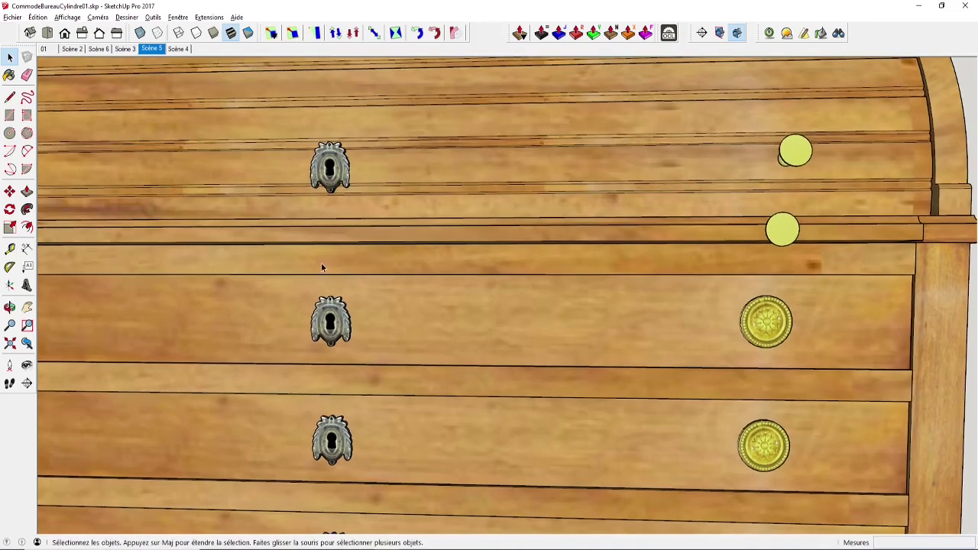
{"action": "scroll", "coordinate": [342, 266], "scroll_direction": "down", "scroll_amount": 3}
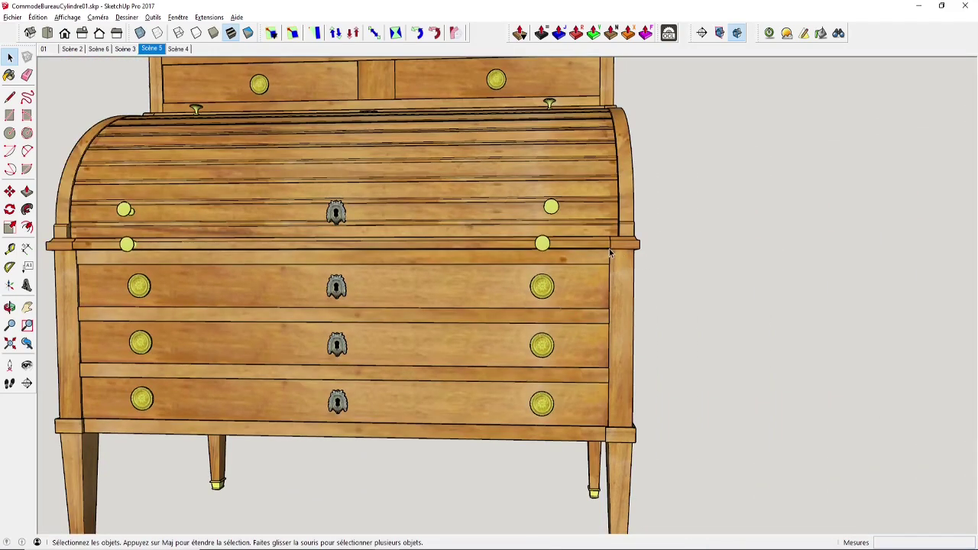
{"action": "middle_click_drag", "start_coordinate": [587, 245], "coordinate": [402, 259]}
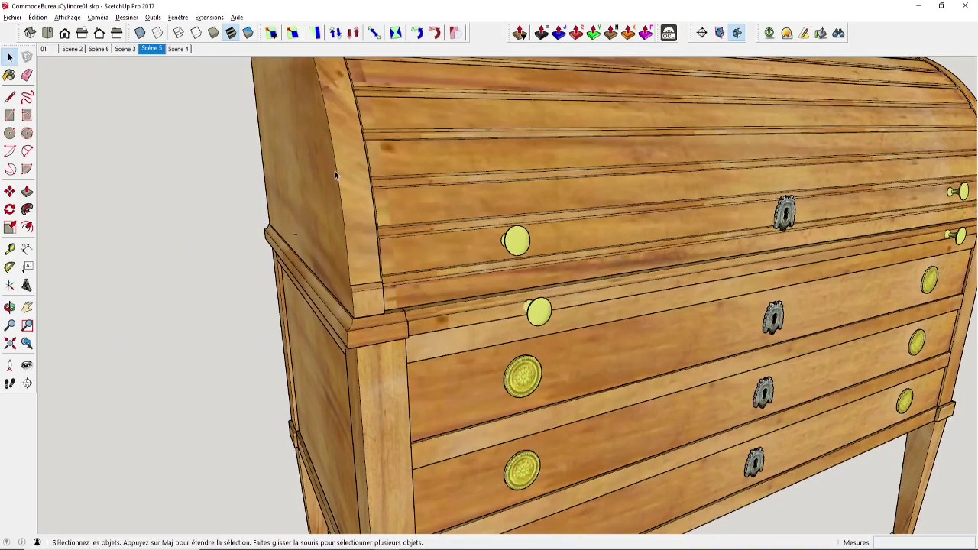
Open the moulded side rail beneath the roll-top in isolation, examine its slot, grooves and end profiles, and close the component
{"action": "double_click", "coordinate": [295, 261]}
{"action": "middle_click_drag", "start_coordinate": [295, 261], "coordinate": [332, 323]}
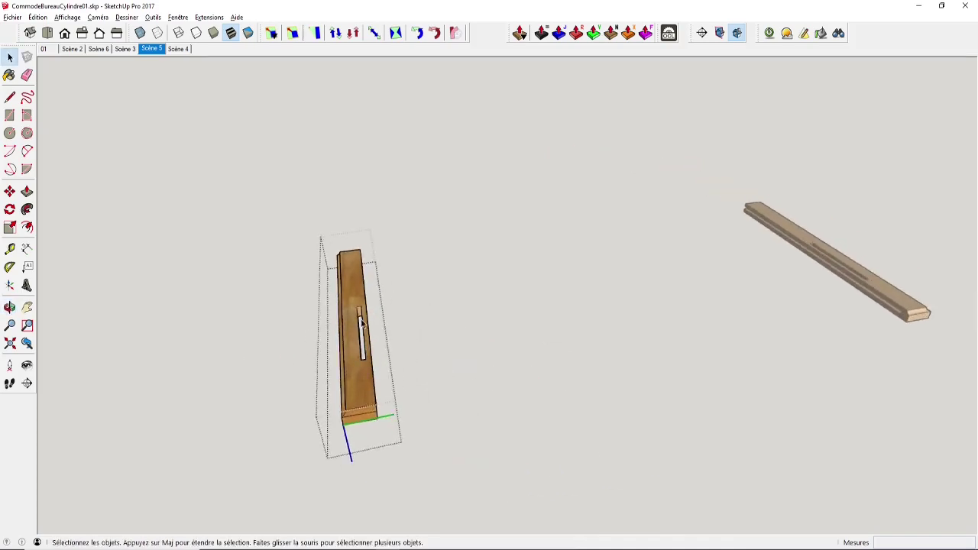
{"action": "left_click", "coordinate": [256, 226]}
{"action": "middle_click_drag", "start_coordinate": [240, 243], "coordinate": [569, 313]}
{"action": "scroll", "coordinate": [525, 336], "scroll_direction": "up", "scroll_amount": 3}
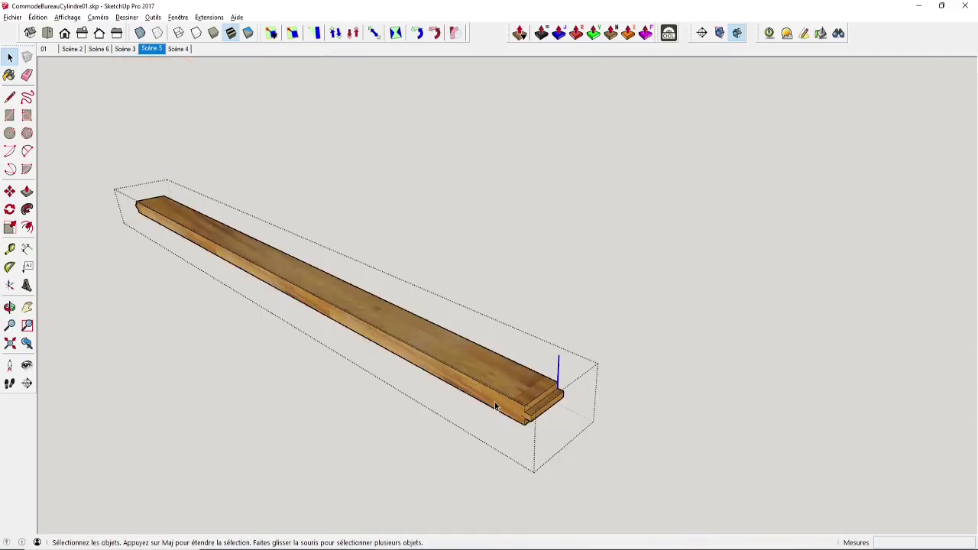
{"action": "middle_click_drag", "start_coordinate": [555, 400], "coordinate": [606, 408]}
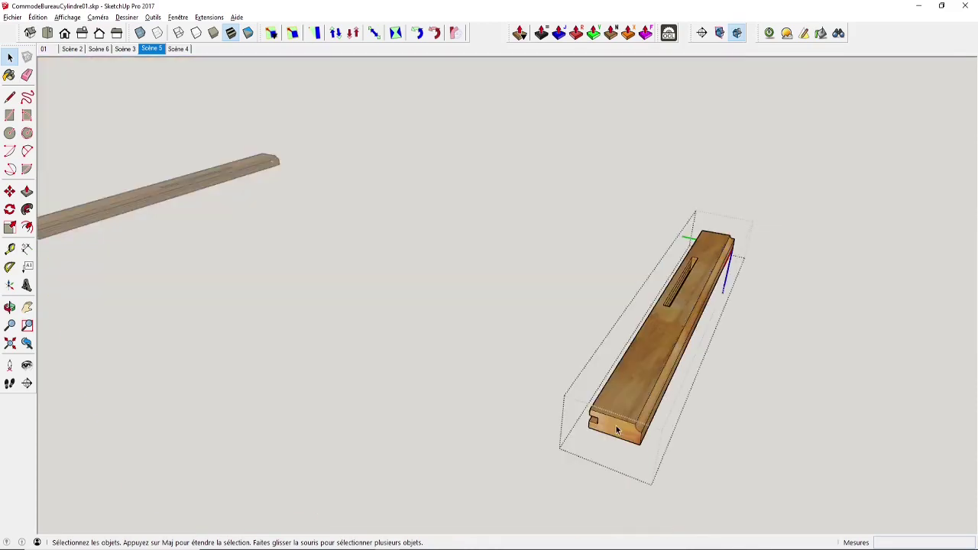
{"action": "middle_click_drag", "start_coordinate": [810, 397], "coordinate": [810, 212]}
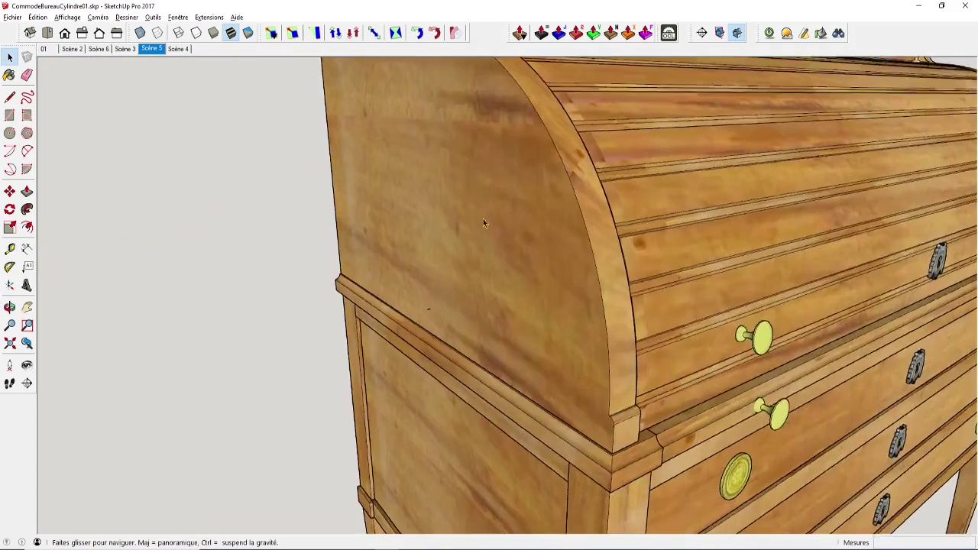
Open the roll-top's curved side panel in isolation and examine the arched groove, the rabbet along its upper edge and the dovetail sockets
{"action": "middle_click_drag", "start_coordinate": [483, 218], "coordinate": [535, 195]}
{"action": "left_click", "coordinate": [315, 220]}
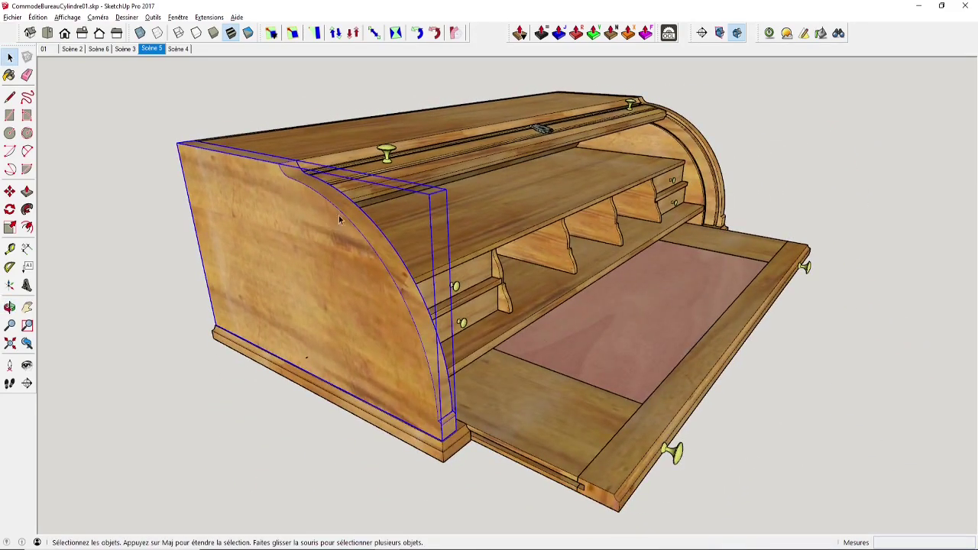
{"action": "double_click", "coordinate": [326, 293]}
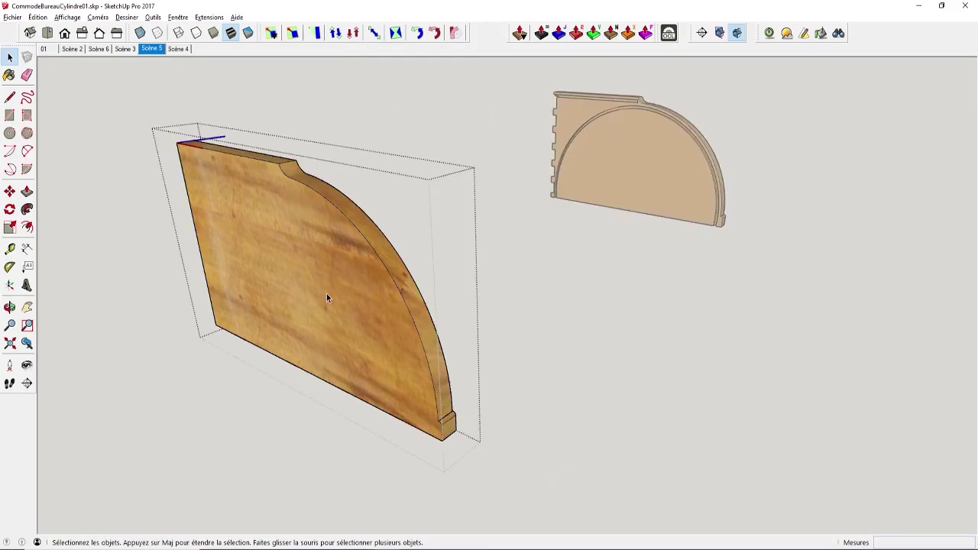
{"action": "middle_click_drag", "start_coordinate": [326, 293], "coordinate": [373, 240]}
{"action": "scroll", "coordinate": [362, 225], "scroll_direction": "up", "scroll_amount": 3}
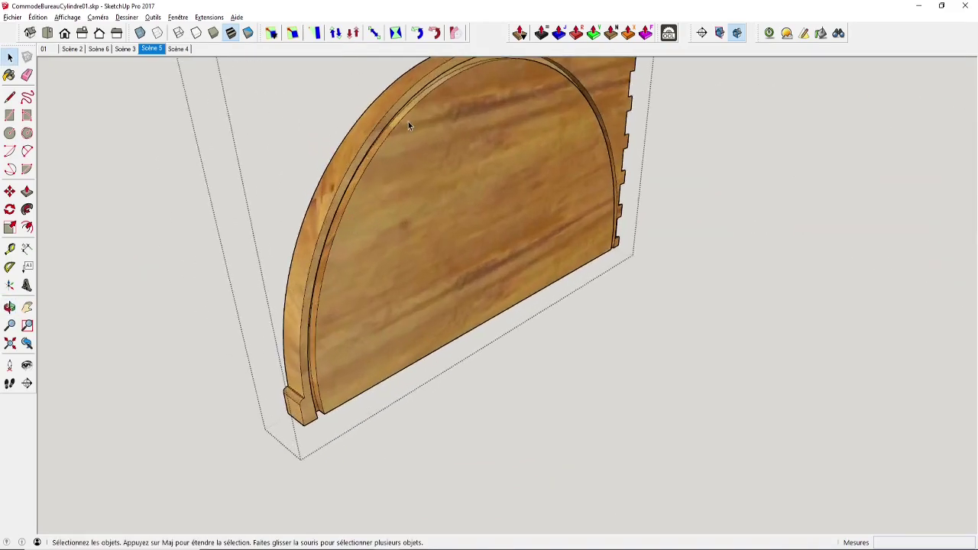
{"action": "middle_click_drag", "start_coordinate": [615, 221], "coordinate": [353, 247]}
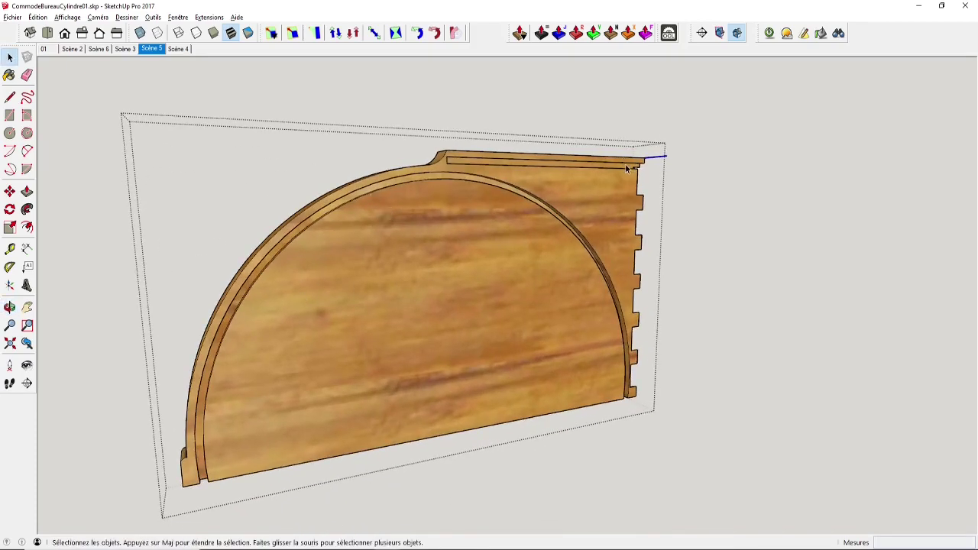
{"action": "middle_click_drag", "start_coordinate": [538, 165], "coordinate": [631, 276]}
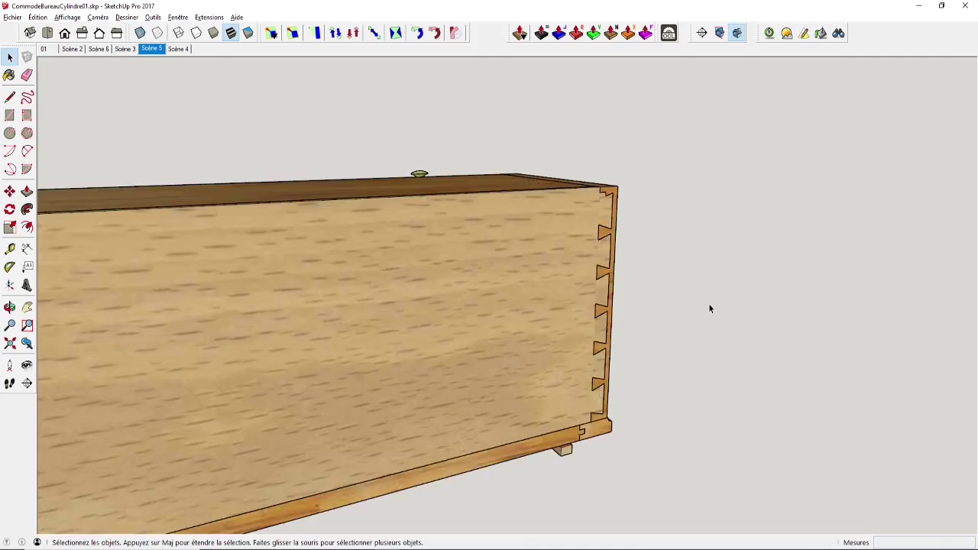
Examine the dovetail joints between the back panel and both side panels, comparing them with the sockets of an isolated side
{"action": "left_click_drag", "start_coordinate": [530, 276], "coordinate": [574, 295]}
{"action": "middle_click_drag", "start_coordinate": [575, 295], "coordinate": [545, 257]}
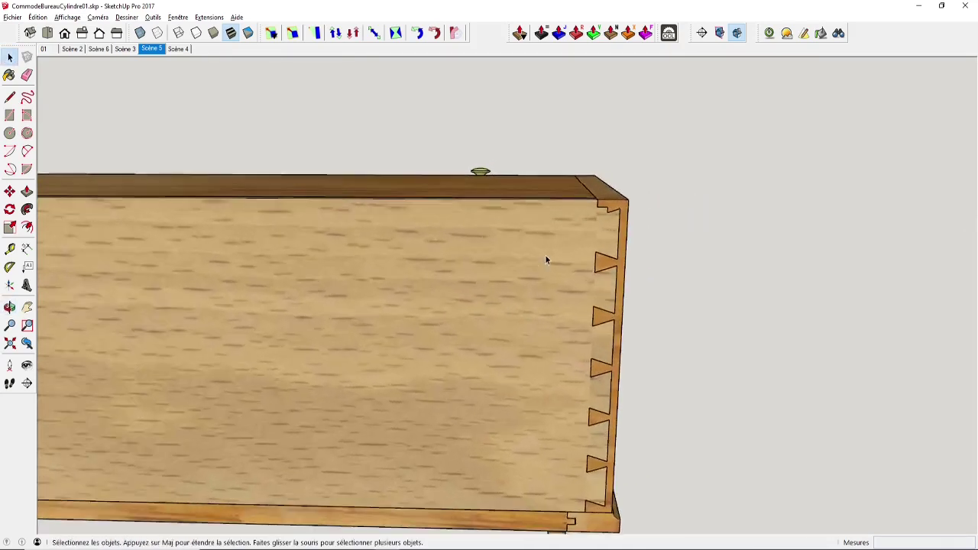
{"action": "scroll", "coordinate": [545, 256], "scroll_direction": "up", "scroll_amount": 4}
{"action": "middle_click_drag", "start_coordinate": [586, 225], "coordinate": [565, 287]}
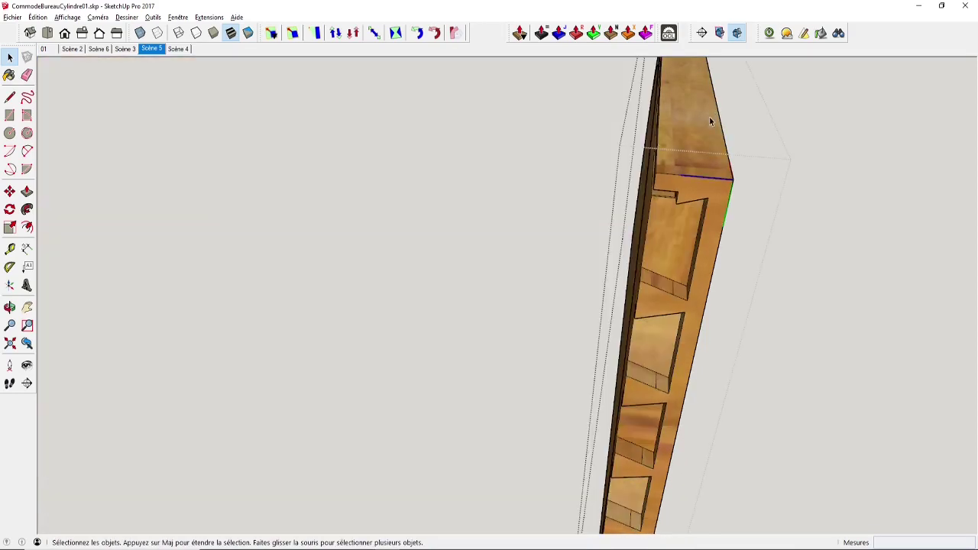
{"action": "middle_click_drag", "start_coordinate": [709, 120], "coordinate": [757, 126]}
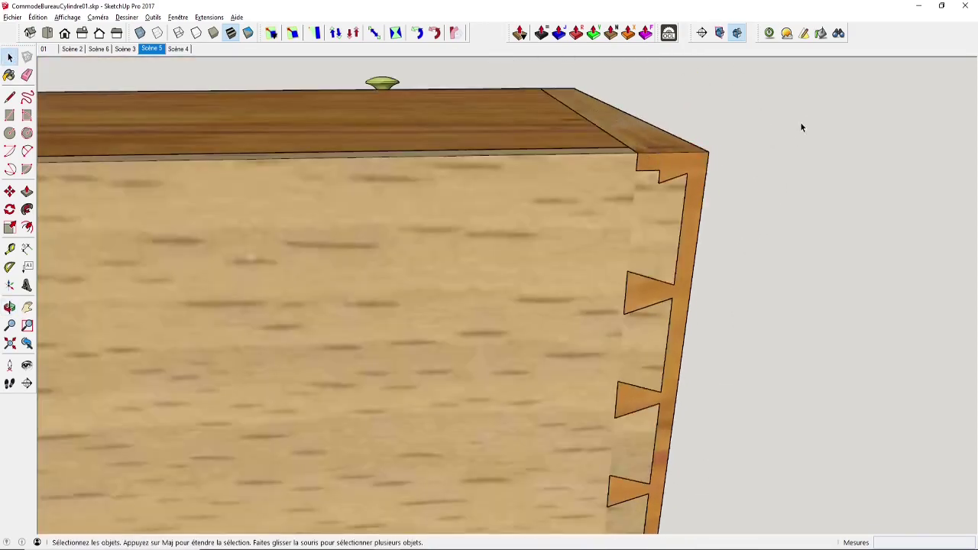
{"action": "middle_click_drag", "start_coordinate": [655, 189], "coordinate": [615, 196]}
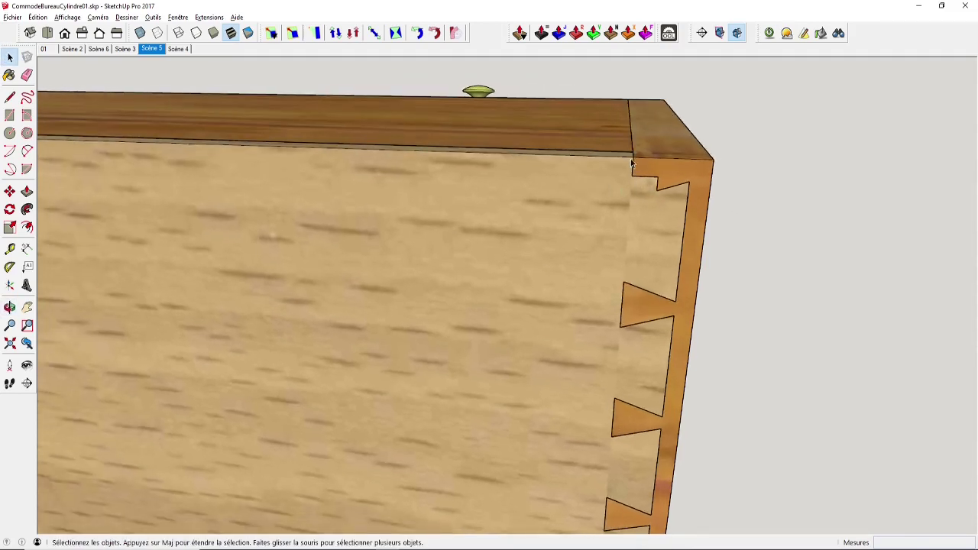
{"action": "middle_click_drag", "start_coordinate": [630, 184], "coordinate": [632, 283]}
{"action": "scroll", "coordinate": [546, 277], "scroll_direction": "up", "scroll_amount": 6}
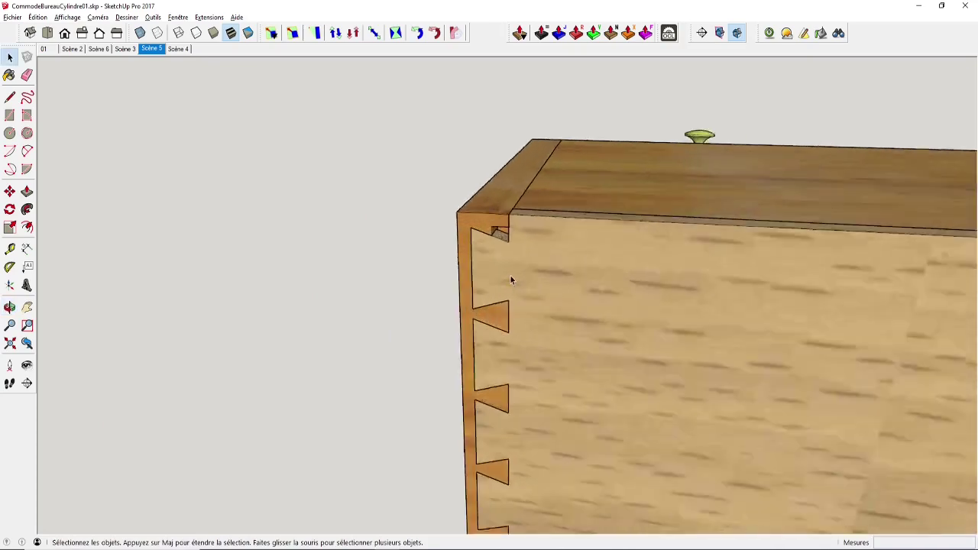
{"action": "scroll", "coordinate": [522, 258], "scroll_direction": "down", "scroll_amount": 3}
{"action": "scroll", "coordinate": [522, 261], "scroll_direction": "down", "scroll_amount": 5}
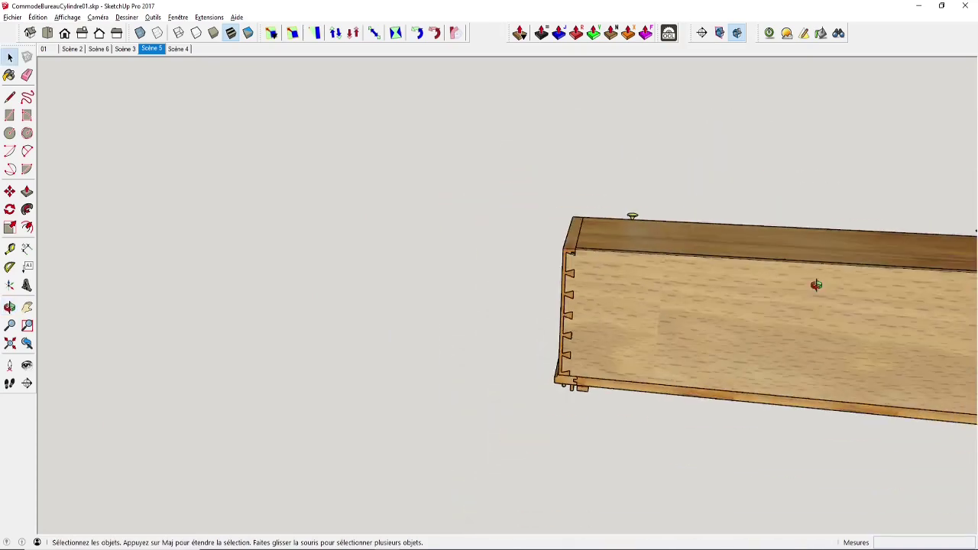
Open the desk's upper panel in isolation, examine its rebated end and shaped front edge, and close the component
{"action": "middle_click_drag", "start_coordinate": [815, 283], "coordinate": [428, 282]}
{"action": "middle_click_drag", "start_coordinate": [812, 334], "coordinate": [367, 310]}
{"action": "double_click", "coordinate": [630, 315]}
{"action": "scroll", "coordinate": [434, 289], "scroll_direction": "up", "scroll_amount": 4}
{"action": "scroll", "coordinate": [434, 292], "scroll_direction": "up", "scroll_amount": 3}
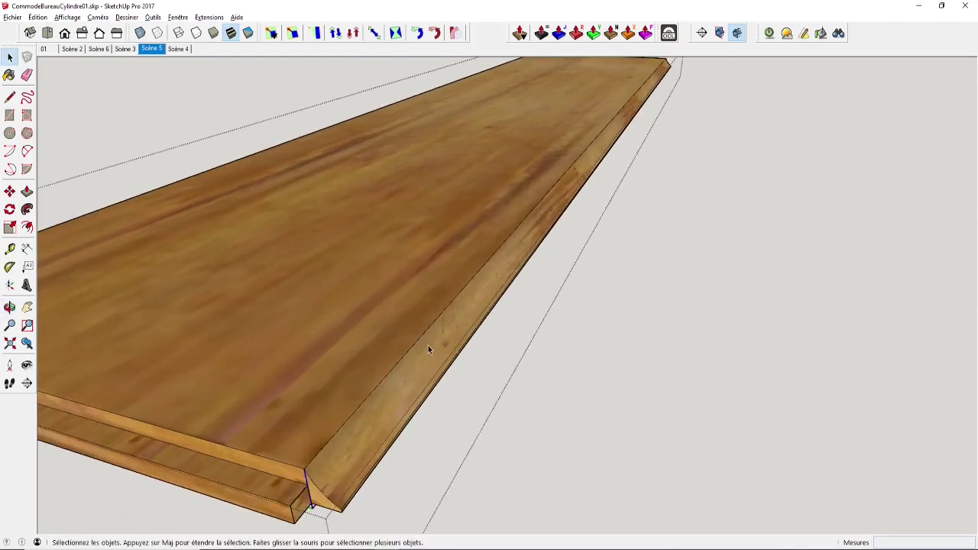
{"action": "scroll", "coordinate": [433, 349], "scroll_direction": "down", "scroll_amount": 6}
{"action": "left_click", "coordinate": [550, 381]}
Examine how the upper panel's curved front edge meets the side panel's profile and the raised roll-top shutter
{"action": "middle_click_drag", "start_coordinate": [461, 379], "coordinate": [397, 344]}
{"action": "scroll", "coordinate": [382, 388], "scroll_direction": "up", "scroll_amount": 4}
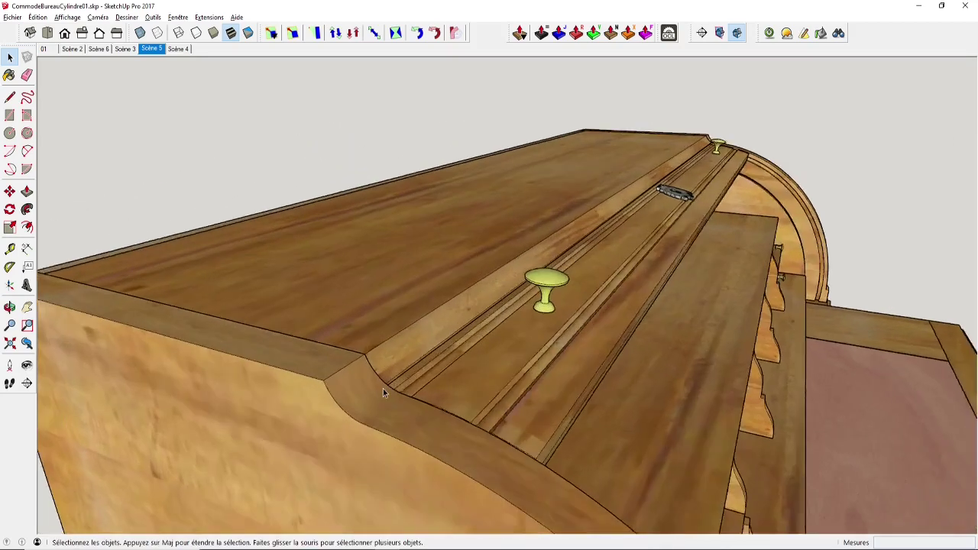
{"action": "middle_click_drag", "start_coordinate": [382, 392], "coordinate": [375, 359]}
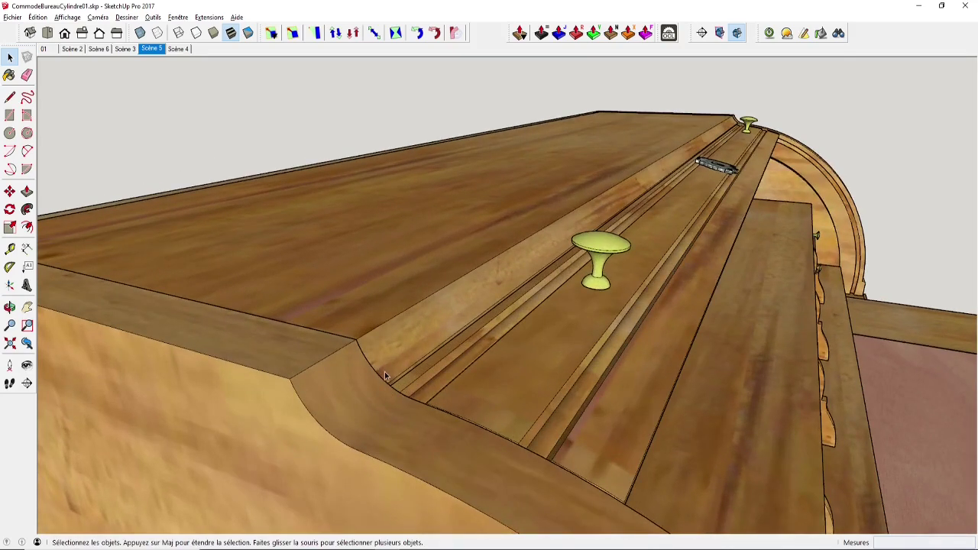
{"action": "scroll", "coordinate": [400, 370], "scroll_direction": "down", "scroll_amount": 5}
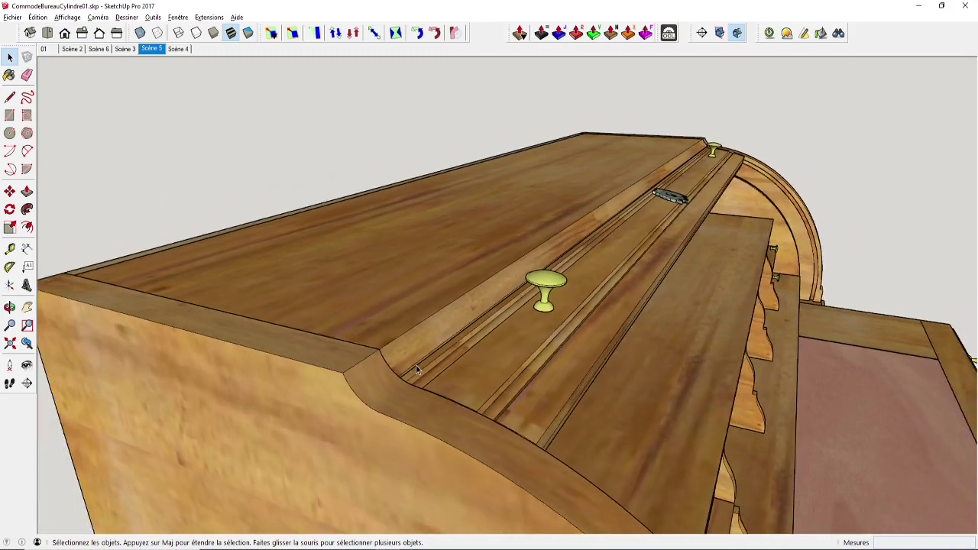
{"action": "mouse_move", "coordinate": [416, 365]}
{"action": "middle_mouse_down"}
{"action": "mouse_move", "coordinate": [348, 381]}
{"action": "mouse_move", "coordinate": [299, 374]}
{"action": "mouse_move", "coordinate": [281, 350]}
{"action": "middle_mouse_up"}
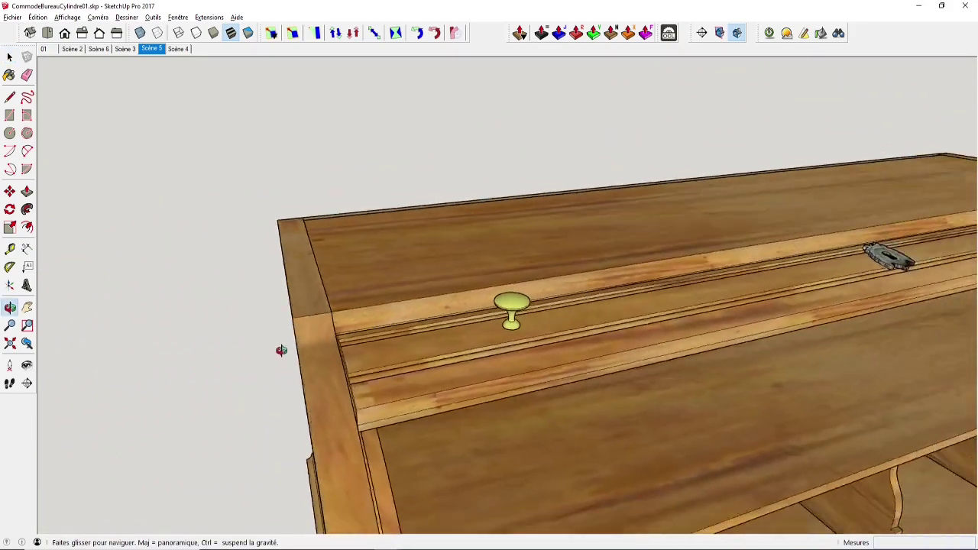
{"action": "scroll", "coordinate": [336, 352], "scroll_direction": "down", "scroll_amount": 3}
{"action": "mouse_move", "coordinate": [404, 356]}
{"action": "middle_mouse_down"}
{"action": "mouse_move", "coordinate": [216, 277]}
{"action": "mouse_move", "coordinate": [397, 291]}
{"action": "middle_mouse_up"}
Open the slatted roll-top shutter in isolation, examine its curved slats and end tongues, and close the component
{"action": "double_click", "coordinate": [251, 297]}
{"action": "mouse_move", "coordinate": [356, 338]}
{"action": "middle_mouse_down"}
{"action": "mouse_move", "coordinate": [425, 293]}
{"action": "mouse_move", "coordinate": [526, 280]}
{"action": "mouse_move", "coordinate": [575, 304]}
{"action": "middle_mouse_up"}
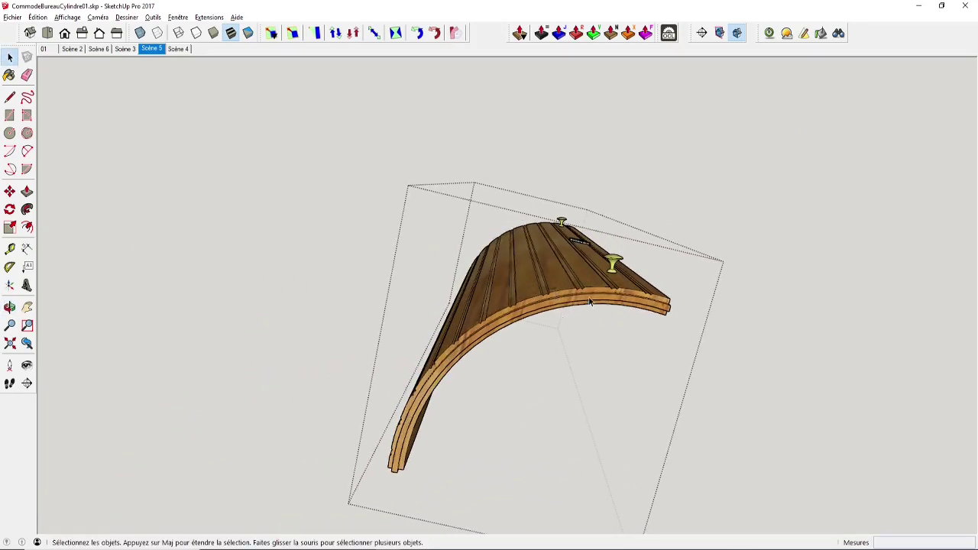
{"action": "middle_click_drag", "start_coordinate": [589, 302], "coordinate": [499, 291]}
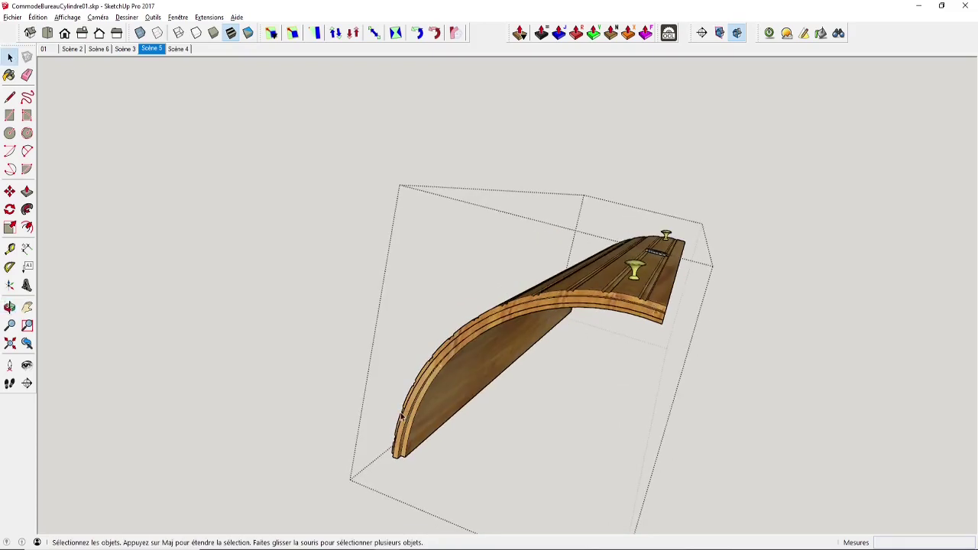
{"action": "middle_click_drag", "start_coordinate": [401, 416], "coordinate": [391, 373]}
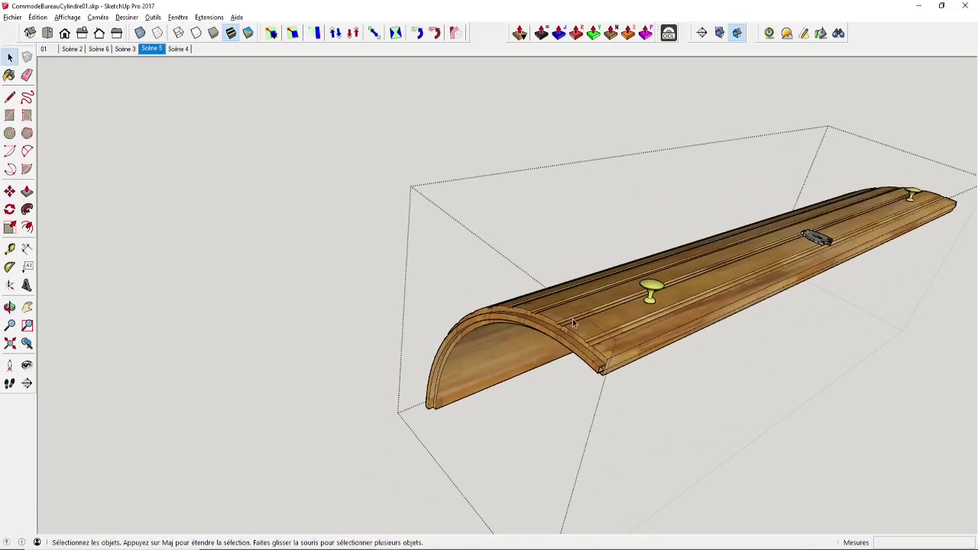
{"action": "scroll", "coordinate": [602, 371], "scroll_direction": "up", "scroll_amount": 2}
{"action": "middle_click_drag", "start_coordinate": [602, 371], "coordinate": [476, 372]}
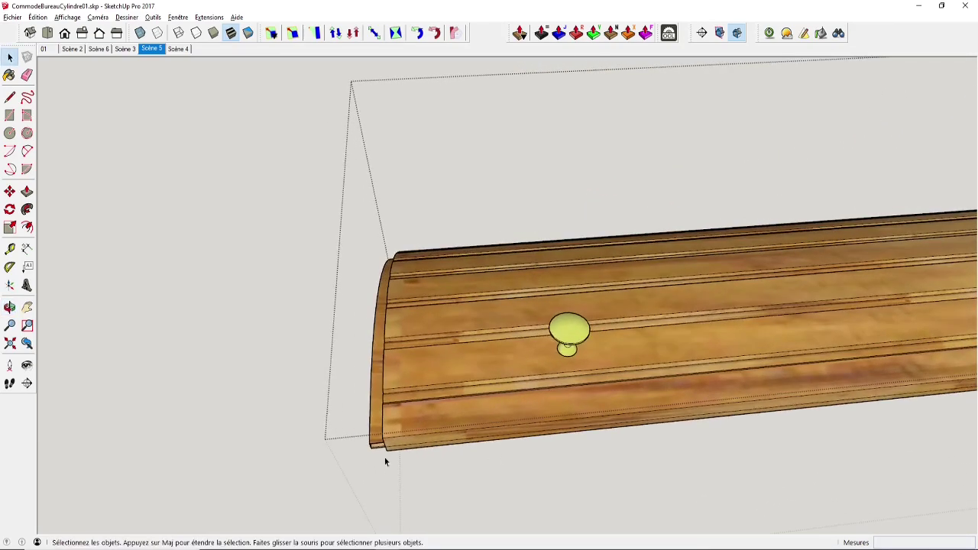
{"action": "left_click", "coordinate": [274, 373]}
Examine how the raised slatted shutter runs in the side panel's groove, and view the whole roll-top case from the front
{"action": "scroll", "coordinate": [388, 369], "scroll_direction": "up", "scroll_amount": 5}
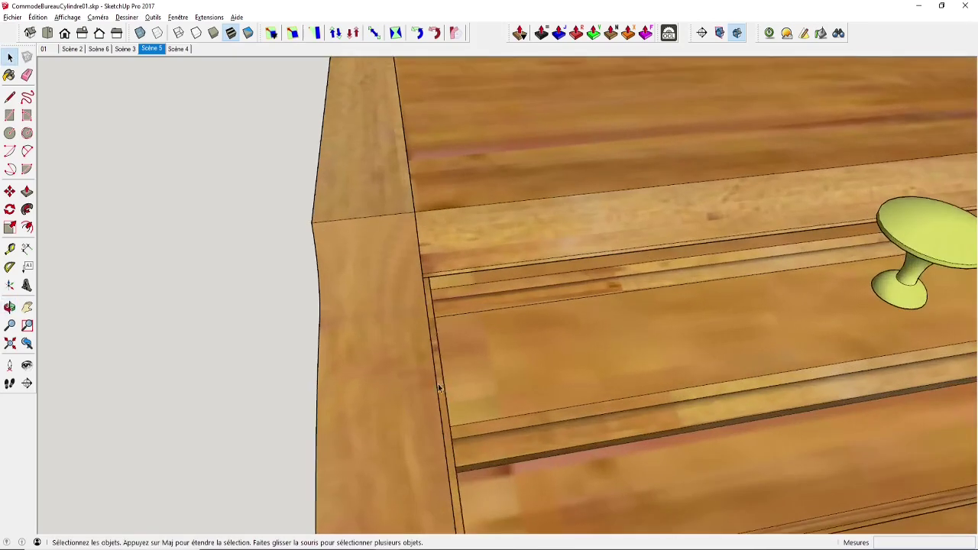
{"action": "mouse_move", "coordinate": [439, 388]}
{"action": "middle_mouse_down"}
{"action": "mouse_move", "coordinate": [398, 382]}
{"action": "mouse_move", "coordinate": [431, 382]}
{"action": "middle_mouse_up"}
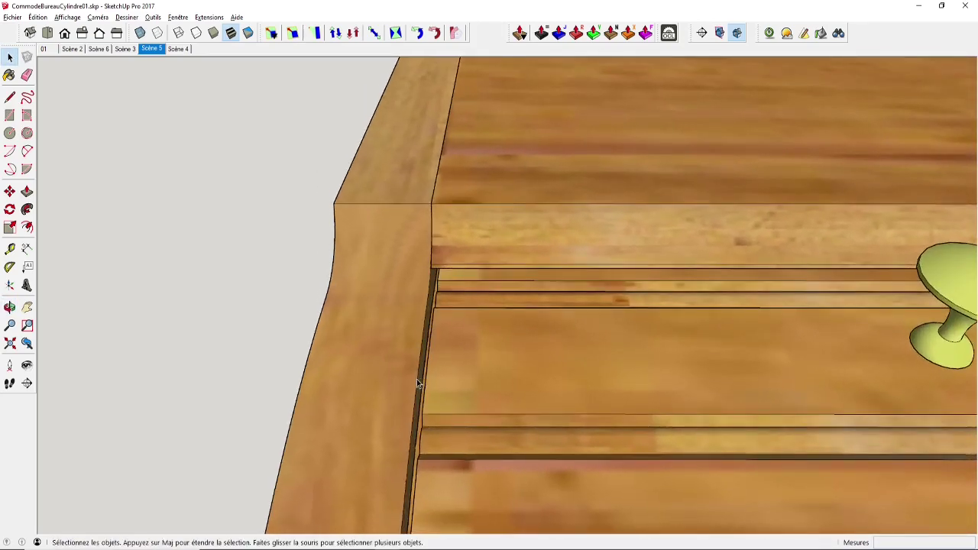
{"action": "scroll", "coordinate": [495, 392], "scroll_direction": "down", "scroll_amount": 2}
{"action": "scroll", "coordinate": [495, 392], "scroll_direction": "down", "scroll_amount": 4}
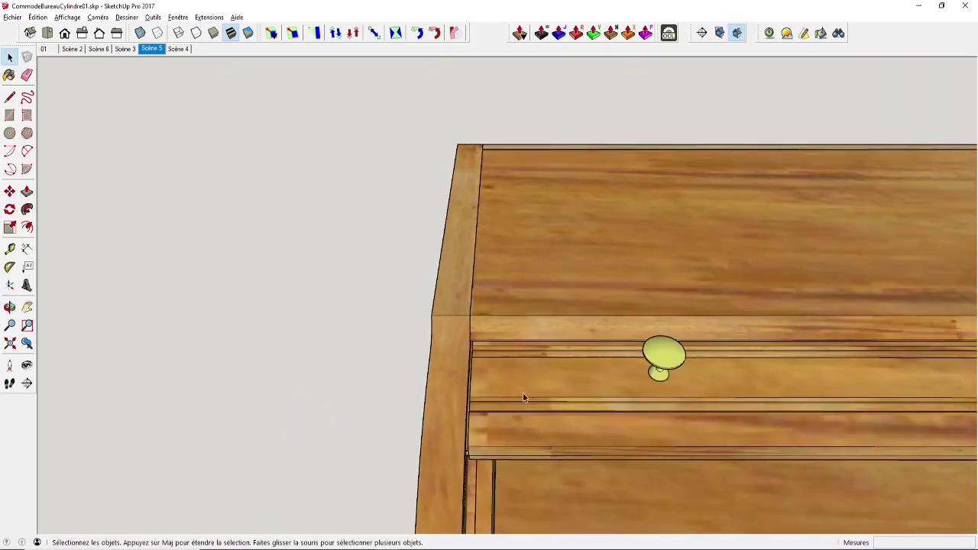
{"action": "middle_click_drag", "start_coordinate": [556, 394], "coordinate": [378, 302]}
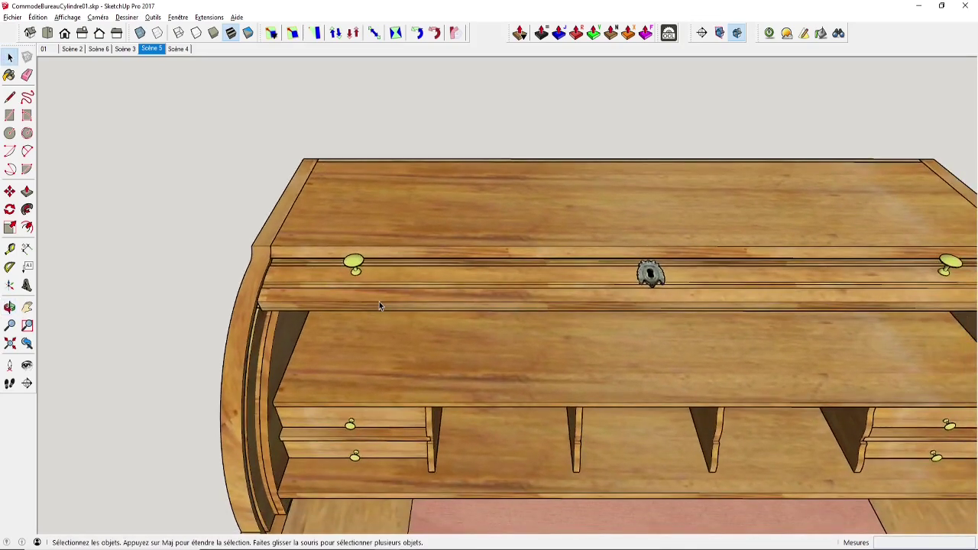
{"action": "scroll", "coordinate": [305, 325], "scroll_direction": "down", "scroll_amount": 3}
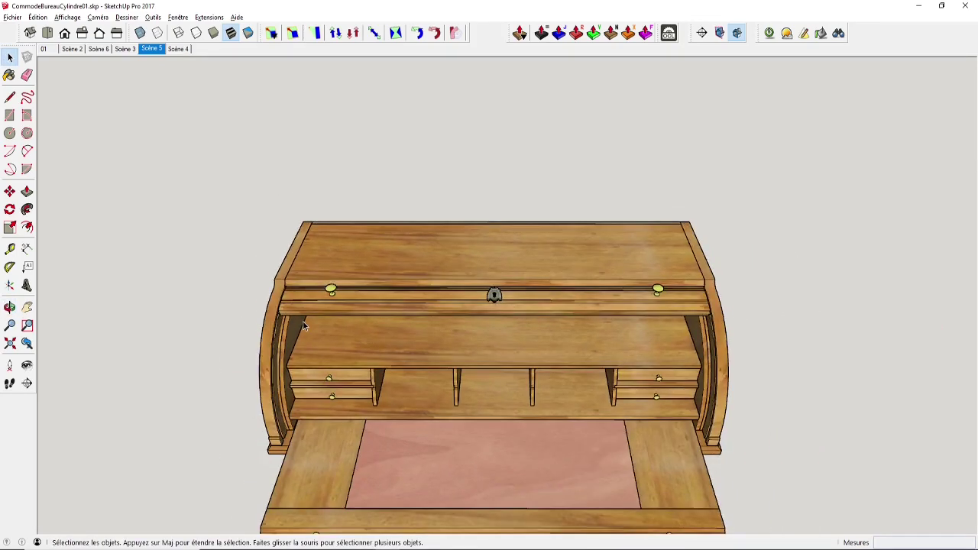
{"action": "middle_click_drag", "start_coordinate": [305, 325], "coordinate": [428, 305]}
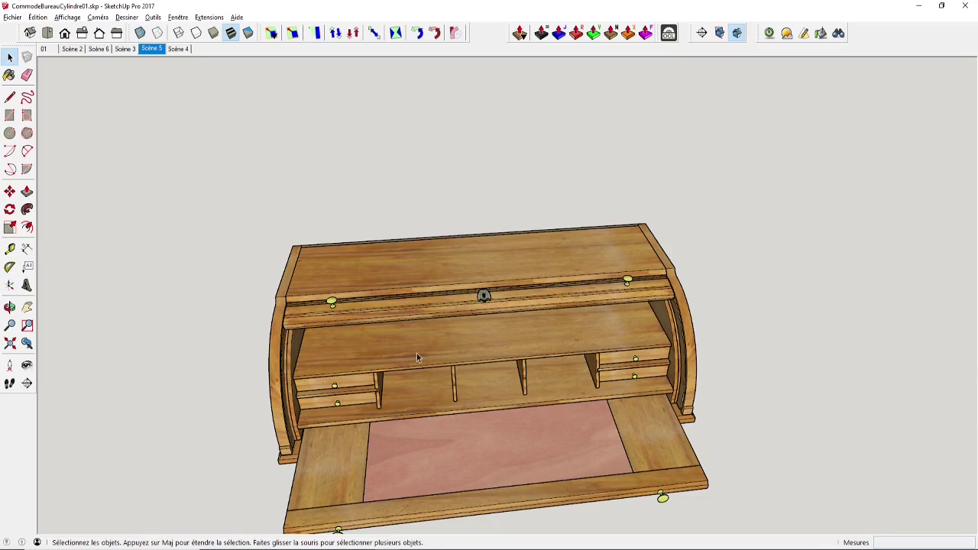
{"action": "middle_click_drag", "start_coordinate": [419, 358], "coordinate": [362, 409]}
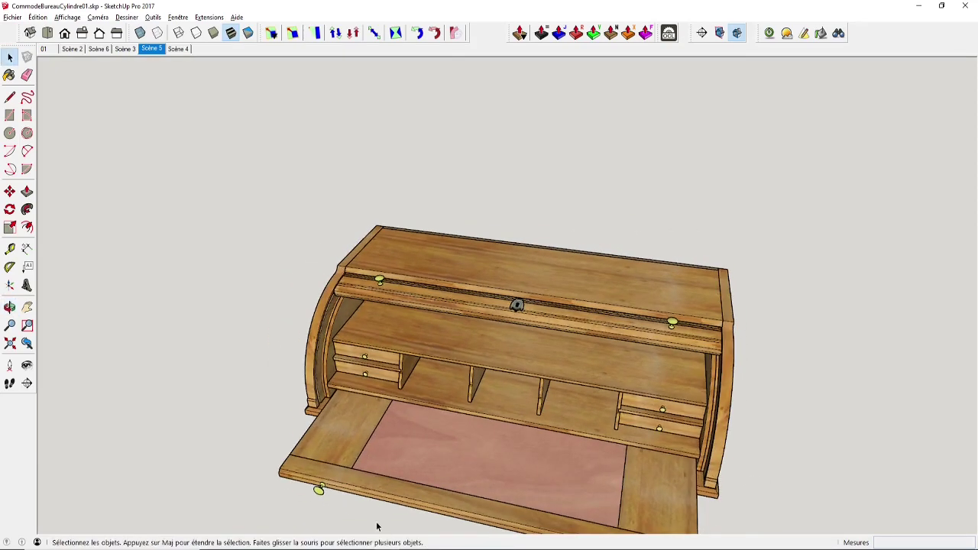
Switch to Photos, go back through the desk's reference pictures to 02.jpg, inspect its open roll-top interior up close, and return to SketchUp
{"action": "left_click", "coordinate": [391, 549]}
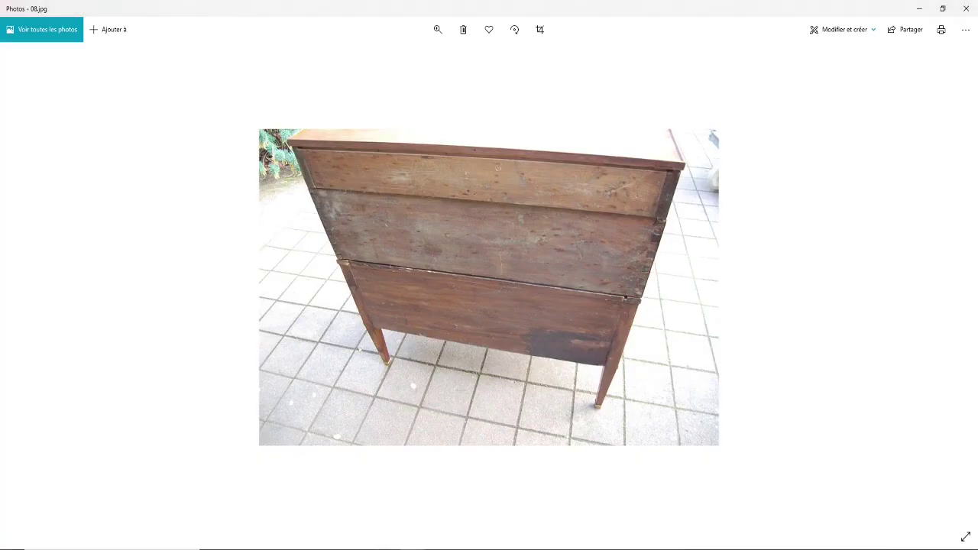
{"action": "key", "text": "Left"}
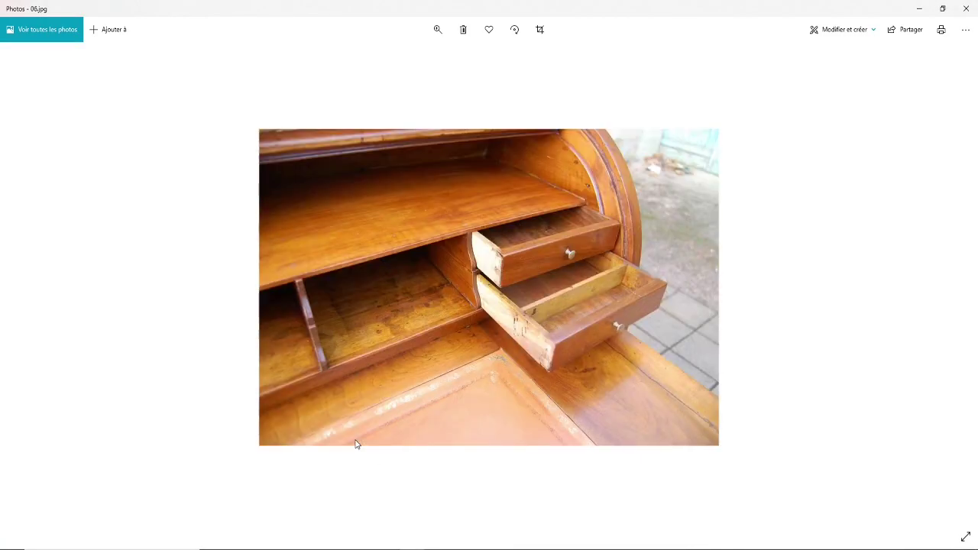
{"action": "key", "text": "Left"}
{"action": "key", "text": "Left"}
{"action": "key", "text": "Left"}
{"action": "key", "text": "Left"}
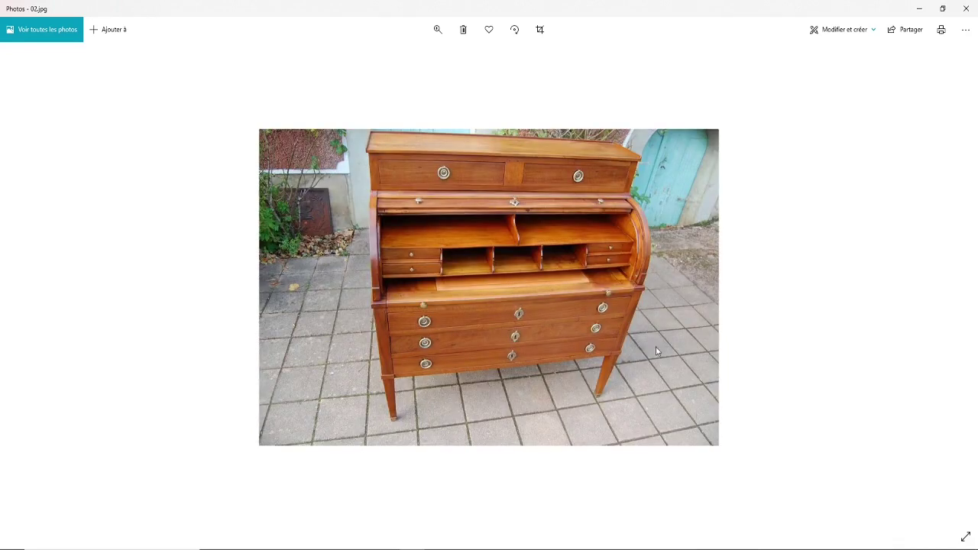
{"action": "key", "text": "Left"}
{"action": "key", "text": "Right"}
{"action": "scroll", "coordinate": [634, 275], "scroll_direction": "up", "scroll_amount": 3}
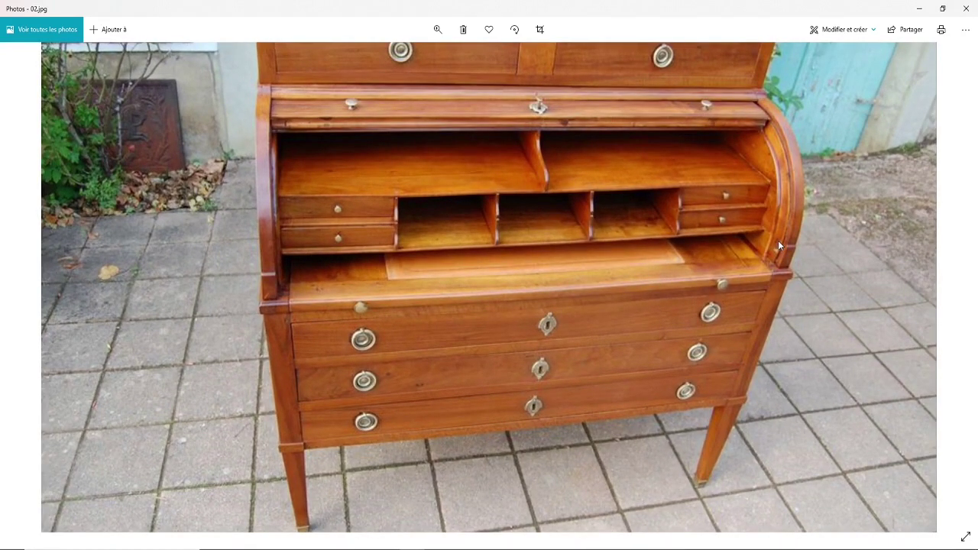
{"action": "key", "text": "alt+Tab"}
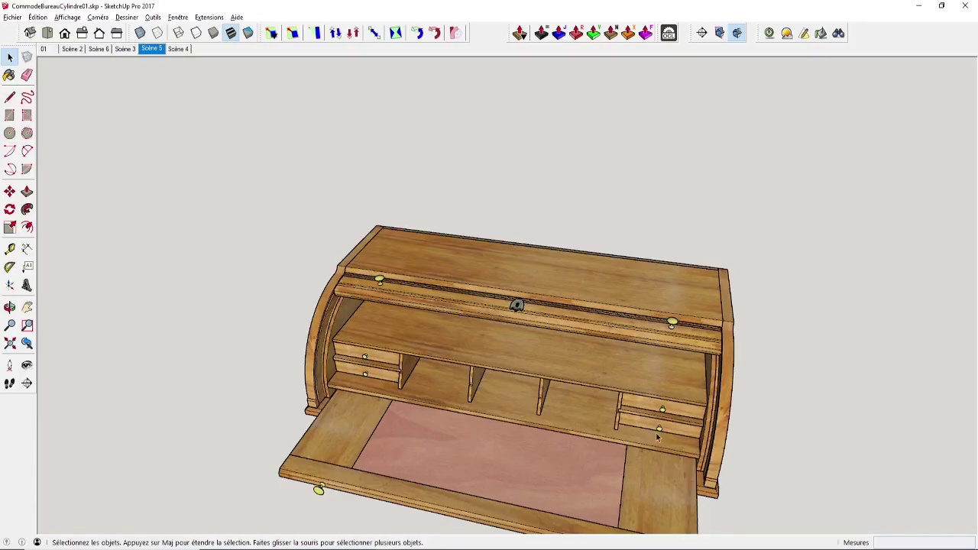
Open the inner unit with pigeonholes and small drawers in isolation, view it from the front, and close the component
{"action": "middle_click_drag", "start_coordinate": [549, 348], "coordinate": [513, 259]}
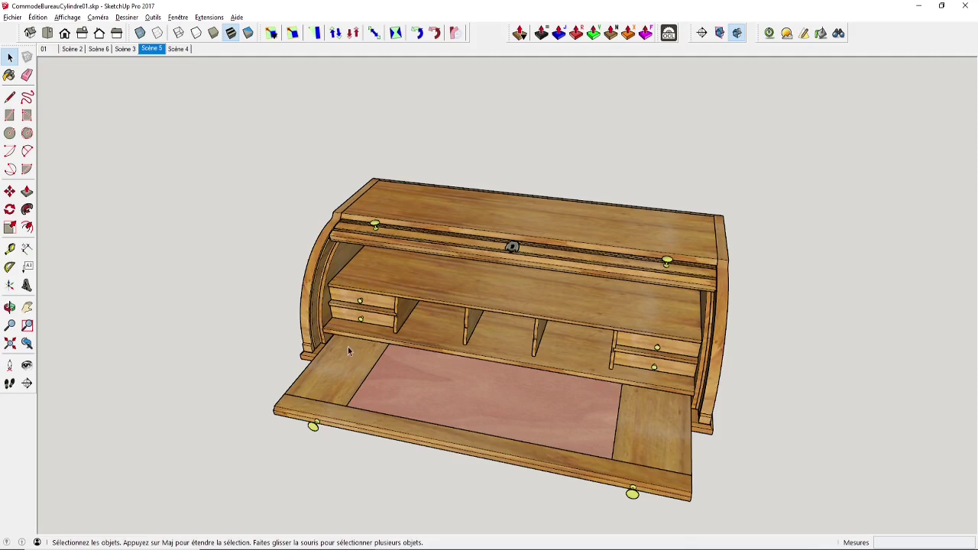
{"action": "middle_click_drag", "start_coordinate": [348, 346], "coordinate": [534, 335]}
{"action": "double_click", "coordinate": [463, 348]}
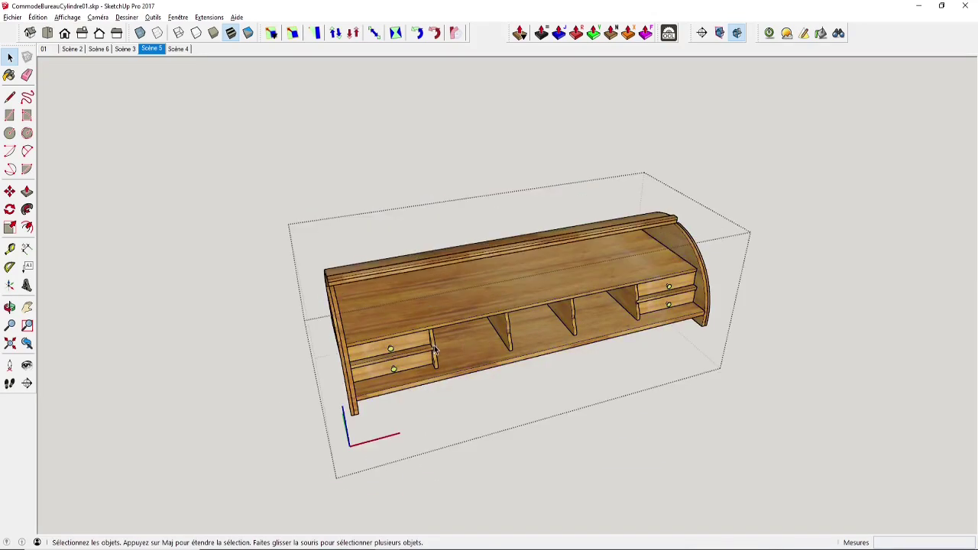
{"action": "middle_click_drag", "start_coordinate": [464, 348], "coordinate": [392, 214]}
{"action": "scroll", "coordinate": [410, 289], "scroll_direction": "up", "scroll_amount": 3}
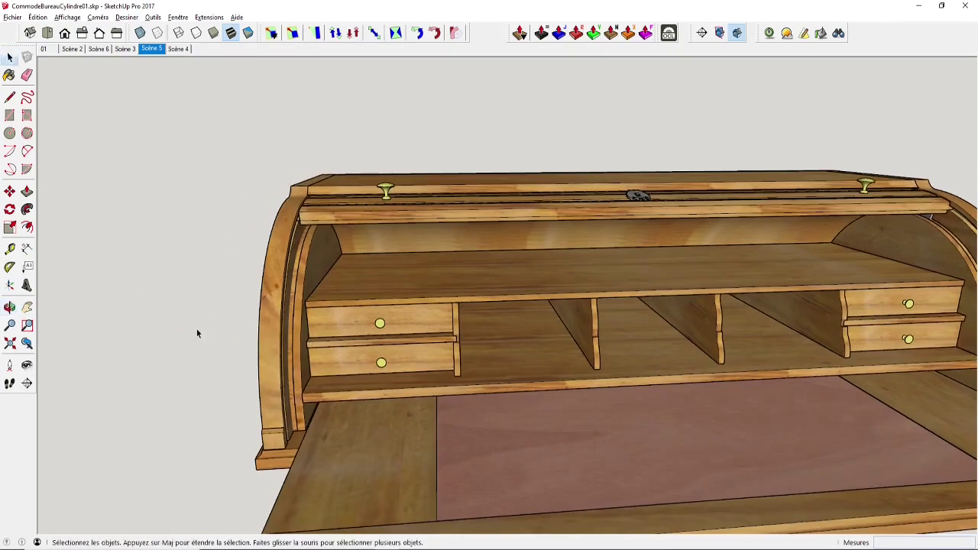
Examine the sliding support arms and hardware under the pull-out writing surface, and return to the front of the desk
{"action": "middle_click_drag", "start_coordinate": [293, 305], "coordinate": [470, 238]}
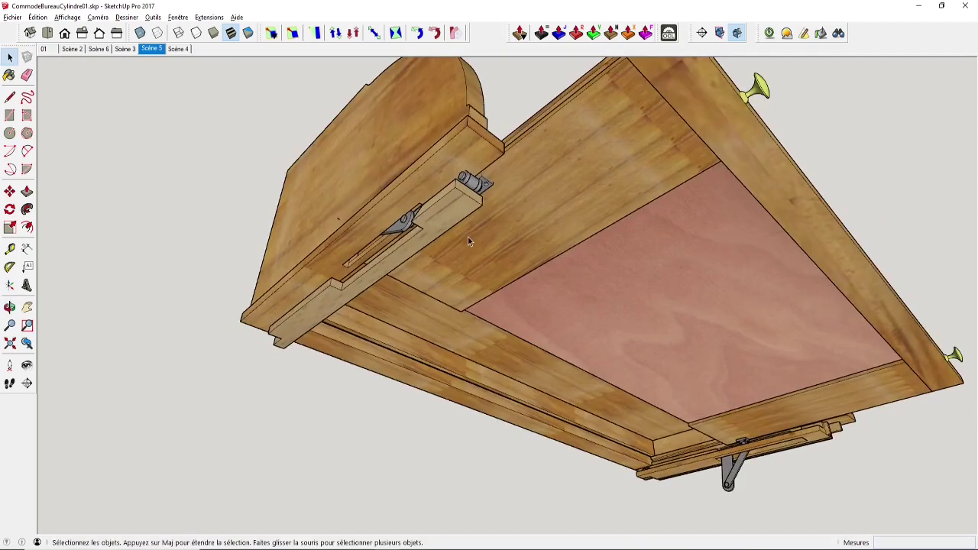
{"action": "scroll", "coordinate": [460, 236], "scroll_direction": "up", "scroll_amount": 3}
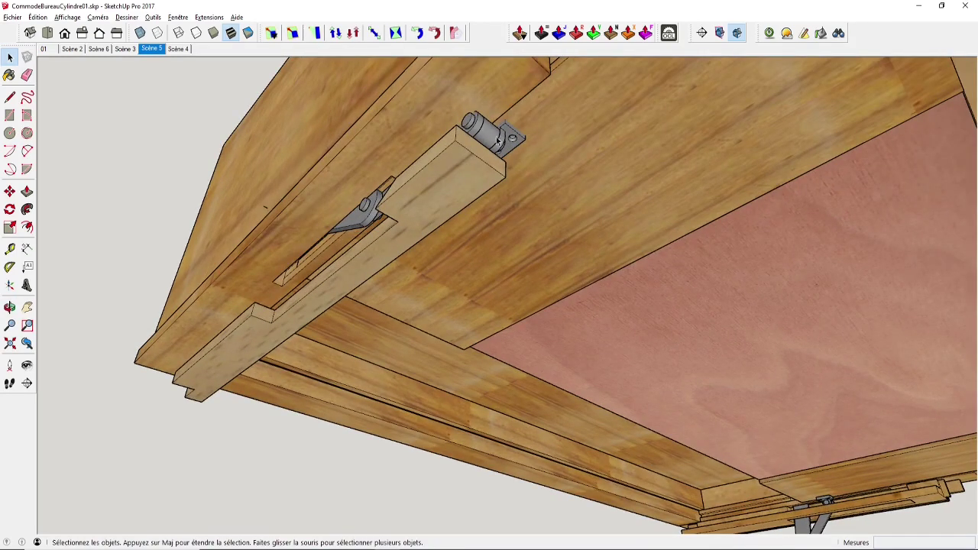
{"action": "scroll", "coordinate": [466, 202], "scroll_direction": "down", "scroll_amount": 4}
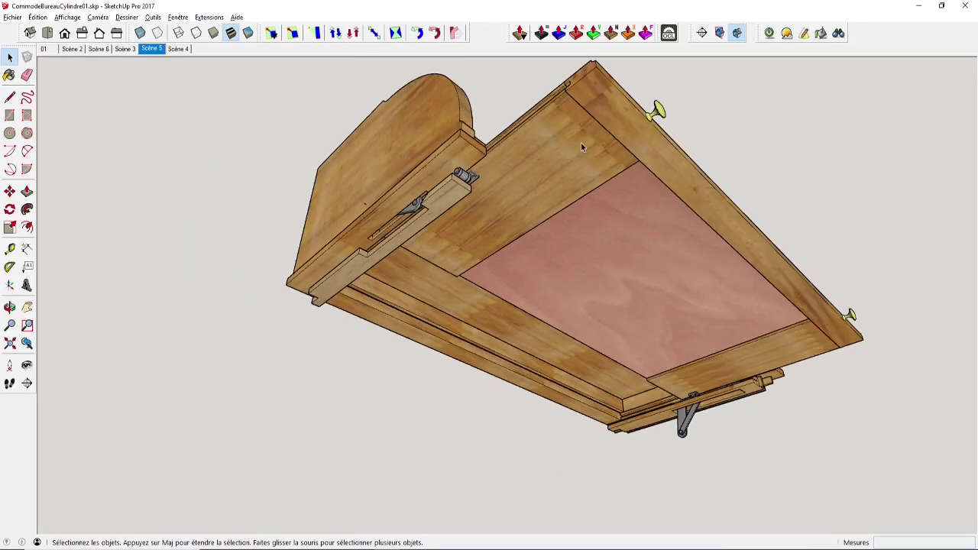
{"action": "middle_click_drag", "start_coordinate": [581, 202], "coordinate": [336, 372]}
{"action": "scroll", "coordinate": [337, 301], "scroll_direction": "up", "scroll_amount": 2}
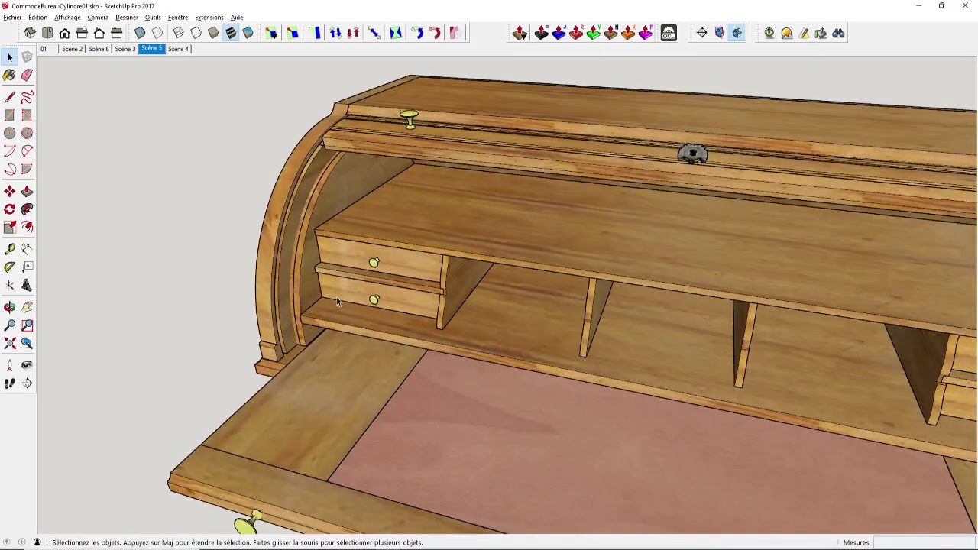
Open the inner pigeonhole unit in isolation and examine the curved outline of its end panel and rear casing
{"action": "double_click", "coordinate": [478, 229]}
{"action": "middle_click_drag", "start_coordinate": [478, 229], "coordinate": [440, 258]}
{"action": "scroll", "coordinate": [623, 319], "scroll_direction": "down", "scroll_amount": 3}
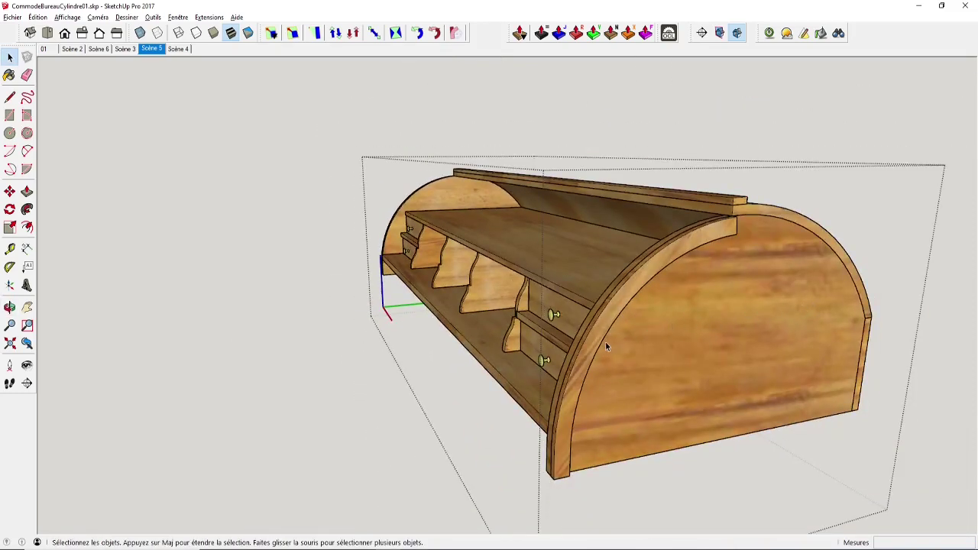
{"action": "middle_click_drag", "start_coordinate": [766, 318], "coordinate": [580, 222]}
{"action": "scroll", "coordinate": [714, 253], "scroll_direction": "down", "scroll_amount": 3}
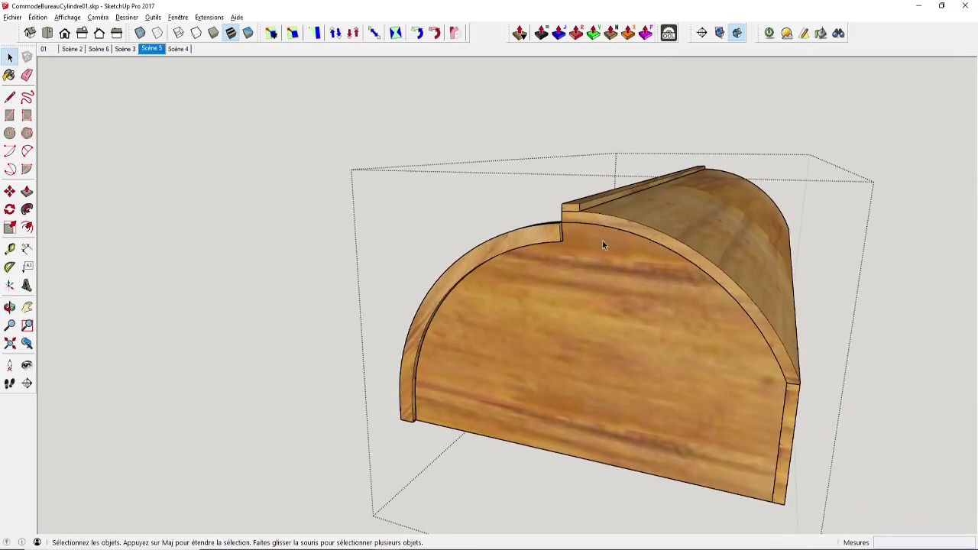
Draw four connected straight segments along the rear curved edge of the inner unit's end panel, from the top notch to the rear corner
{"action": "left_click", "coordinate": [602, 275]}
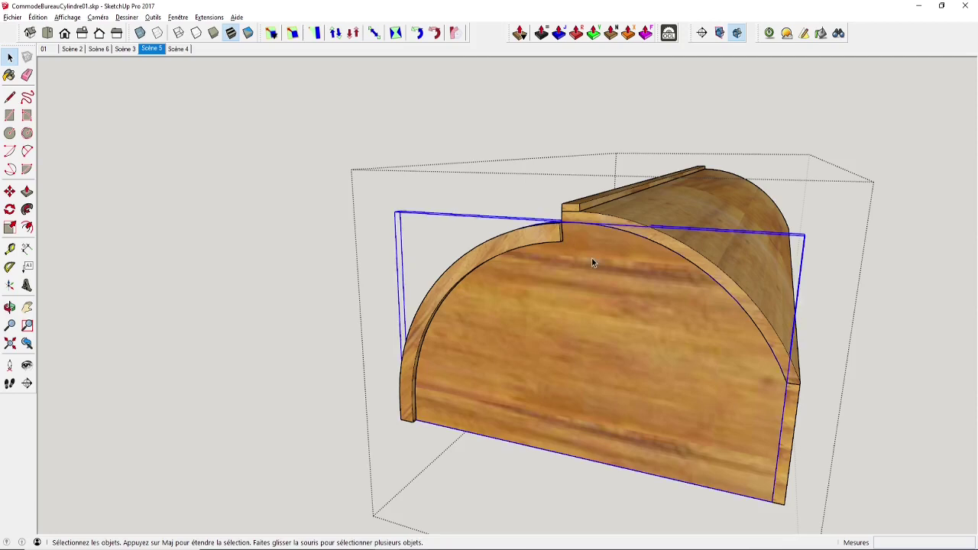
{"action": "scroll", "coordinate": [589, 262], "scroll_direction": "up", "scroll_amount": 2}
{"action": "key", "text": "l"}
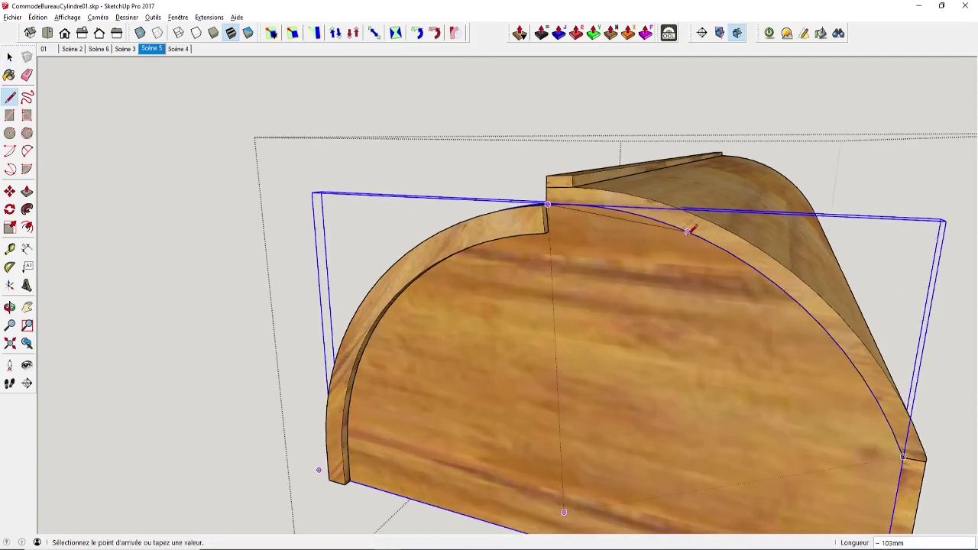
{"action": "left_click", "coordinate": [687, 232]}
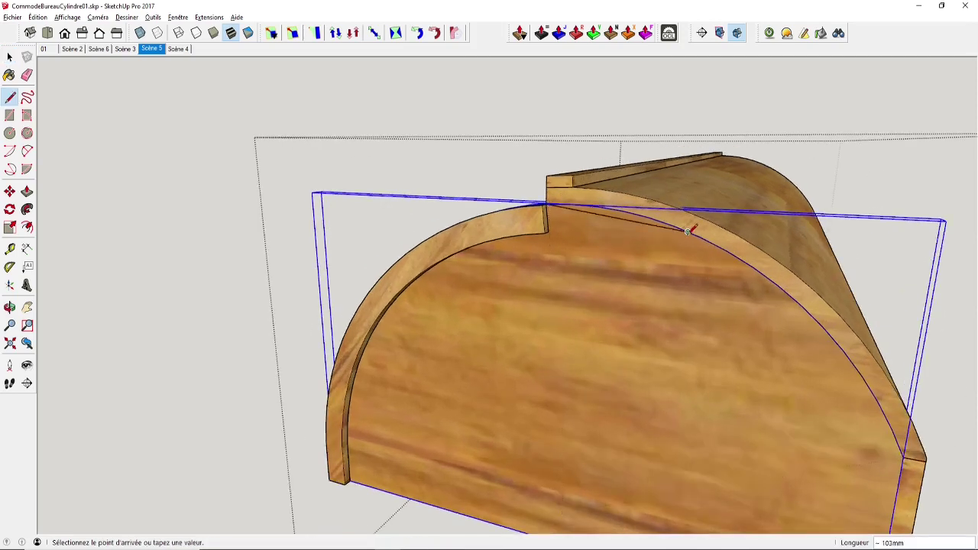
{"action": "left_click", "coordinate": [787, 293]}
{"action": "left_click", "coordinate": [869, 389]}
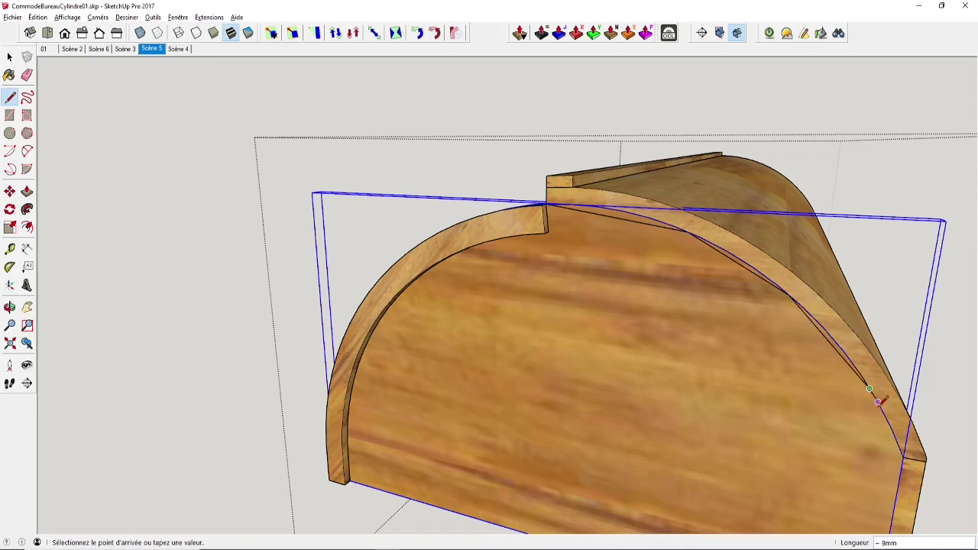
{"action": "left_click", "coordinate": [904, 458]}
{"action": "key", "text": "space"}
View the faceted outline from the front and side, and remove the straight segments drawn on the end panel
{"action": "mouse_move", "coordinate": [589, 255]}
{"action": "middle_mouse_down"}
{"action": "mouse_move", "coordinate": [627, 292]}
{"action": "mouse_move", "coordinate": [825, 288]}
{"action": "mouse_move", "coordinate": [683, 226]}
{"action": "mouse_move", "coordinate": [498, 213]}
{"action": "middle_mouse_up"}
{"action": "scroll", "coordinate": [651, 278], "scroll_direction": "down", "scroll_amount": 5}
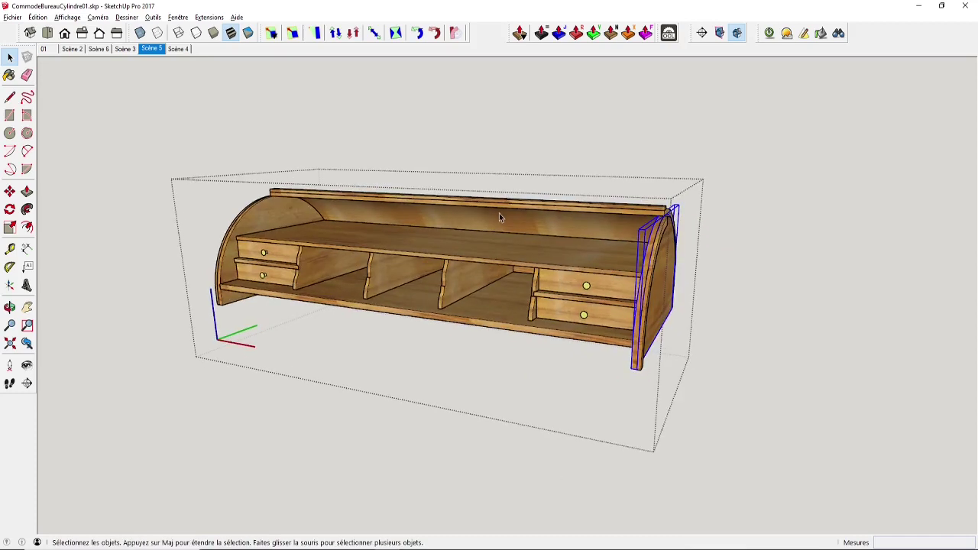
{"action": "scroll", "coordinate": [544, 241], "scroll_direction": "down", "scroll_amount": 3}
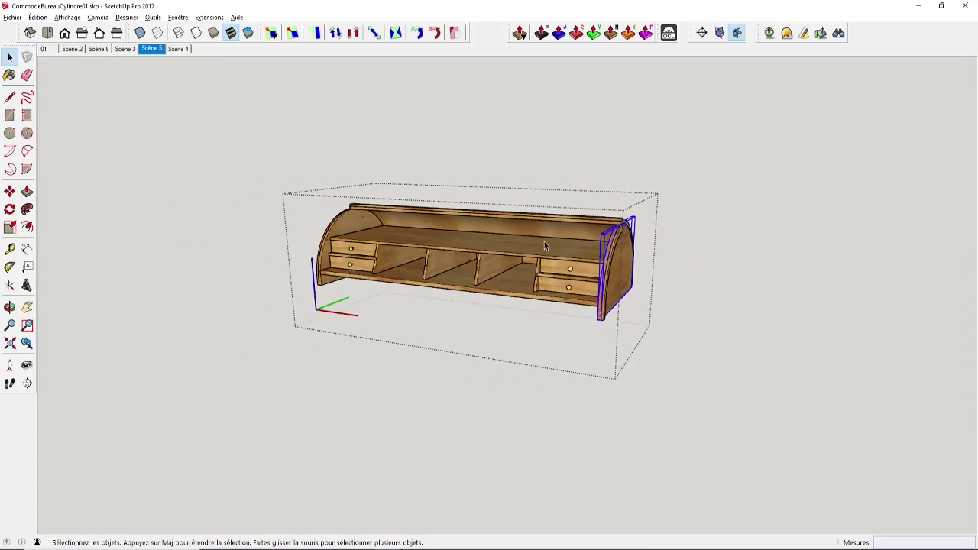
{"action": "middle_click_drag", "start_coordinate": [544, 241], "coordinate": [555, 271]}
{"action": "scroll", "coordinate": [554, 271], "scroll_direction": "up", "scroll_amount": 5}
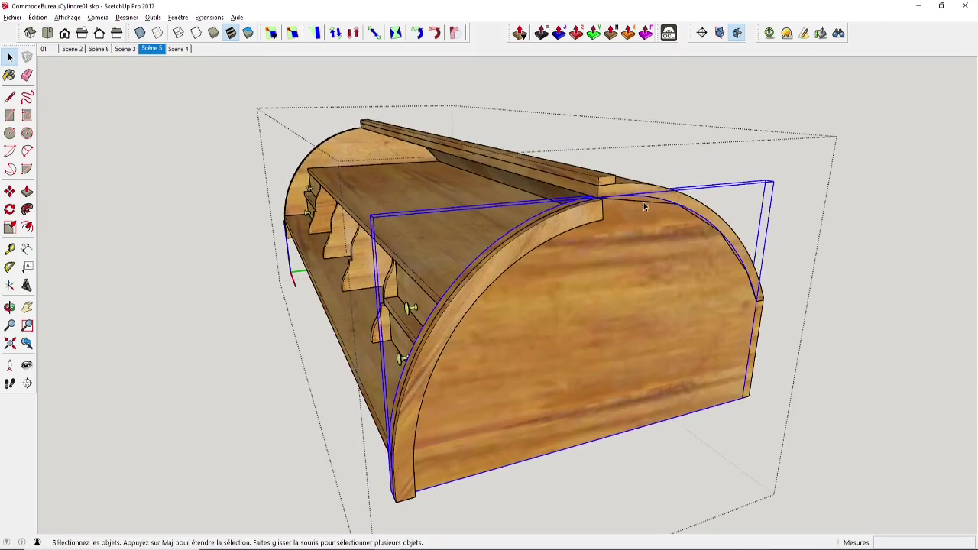
{"action": "left_click", "coordinate": [643, 202]}
{"action": "key", "text": "Escape"}
{"action": "scroll", "coordinate": [561, 248], "scroll_direction": "down", "scroll_amount": 3}
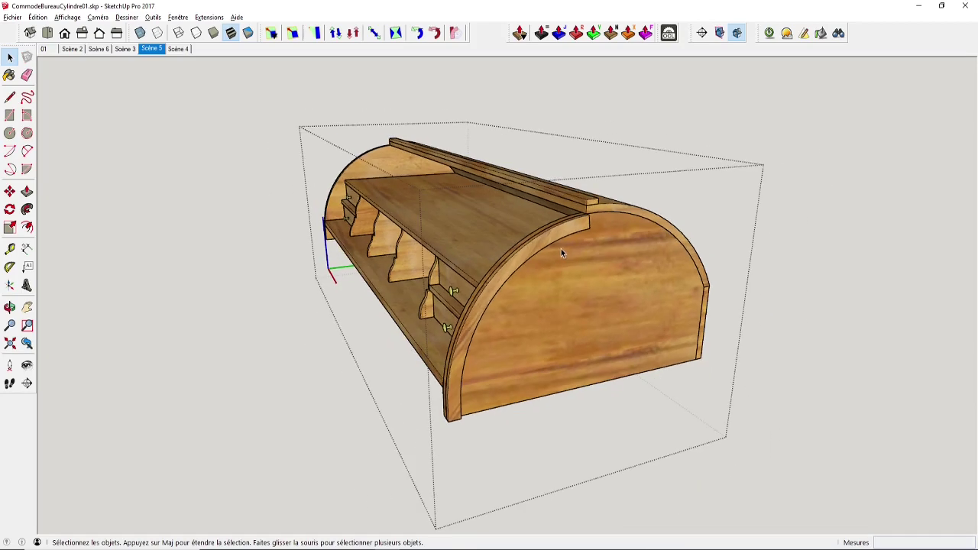
Examine the shaped front edges of the pigeonhole dividers and their joint with the small shelf between the two drawers
{"action": "middle_click_drag", "start_coordinate": [611, 239], "coordinate": [718, 246]}
{"action": "scroll", "coordinate": [615, 239], "scroll_direction": "up", "scroll_amount": 5}
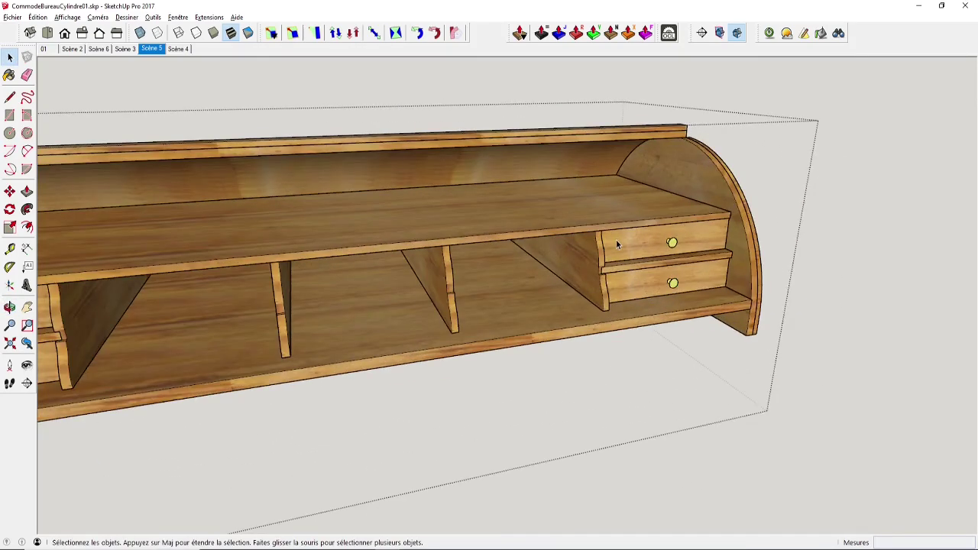
{"action": "double_click", "coordinate": [619, 242]}
{"action": "middle_click_drag", "start_coordinate": [589, 257], "coordinate": [753, 308]}
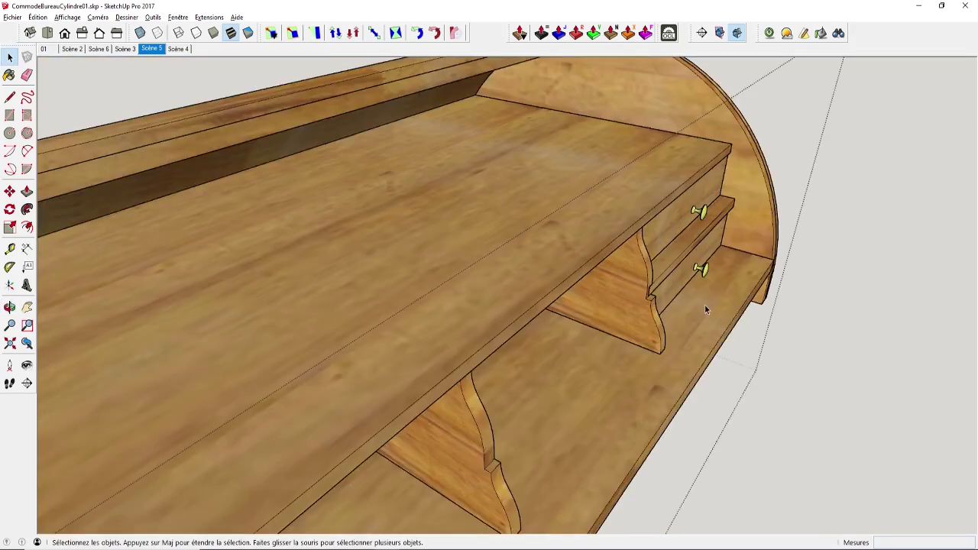
{"action": "middle_click_drag", "start_coordinate": [704, 304], "coordinate": [436, 273]}
{"action": "scroll", "coordinate": [580, 198], "scroll_direction": "up", "scroll_amount": 5}
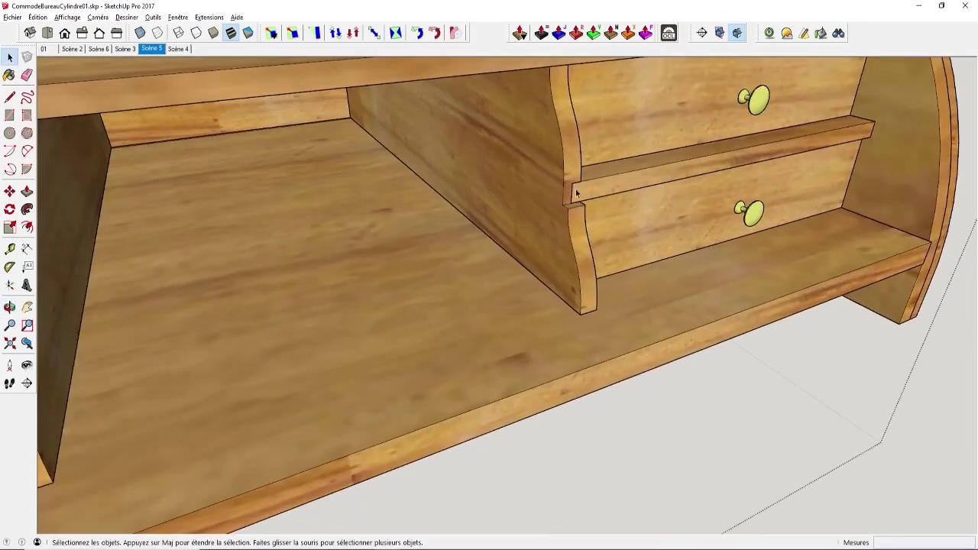
{"action": "scroll", "coordinate": [571, 204], "scroll_direction": "down", "scroll_amount": 3}
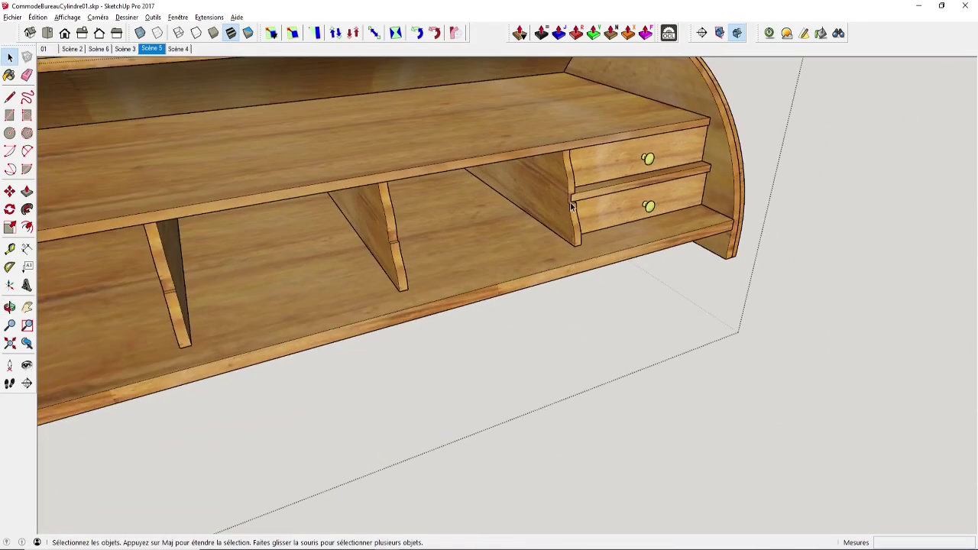
{"action": "scroll", "coordinate": [570, 226], "scroll_direction": "down", "scroll_amount": 3}
Examine the inner unit's opposite end panel, close the component, and view the unit in place beside the desk's side panel
{"action": "middle_click_drag", "start_coordinate": [538, 225], "coordinate": [465, 191]}
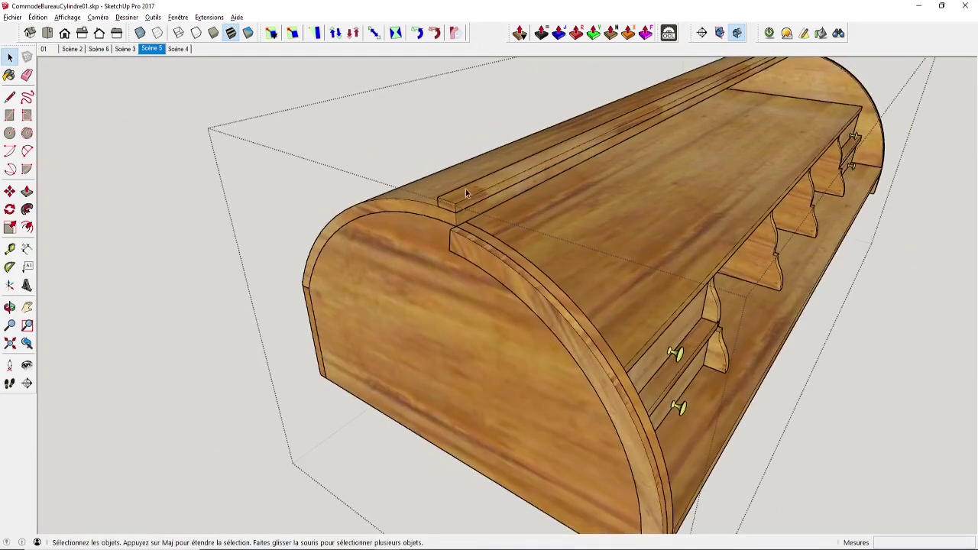
{"action": "left_click", "coordinate": [920, 284]}
{"action": "middle_click_drag", "start_coordinate": [622, 276], "coordinate": [321, 204]}
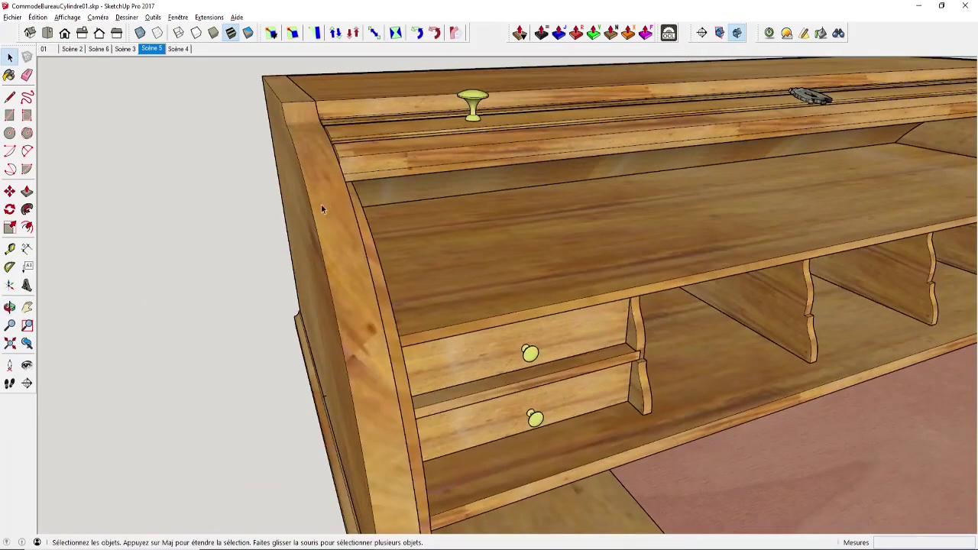
Hide the roll-top case's side panel and the moulded base rail beneath it to expose the shutter's metal lever linkage
{"action": "right_click", "coordinate": [320, 204]}
{"action": "left_click", "coordinate": [350, 236]}
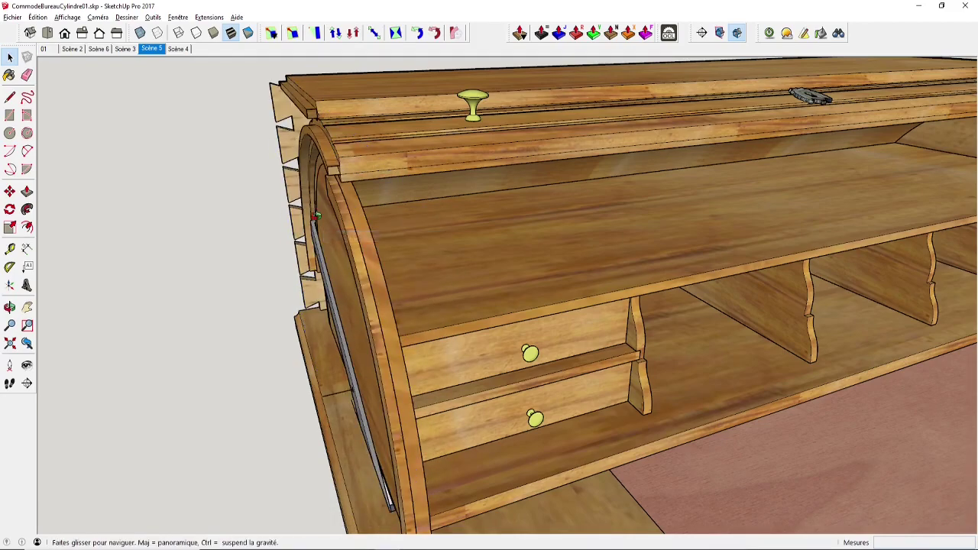
{"action": "middle_click_drag", "start_coordinate": [350, 237], "coordinate": [617, 184]}
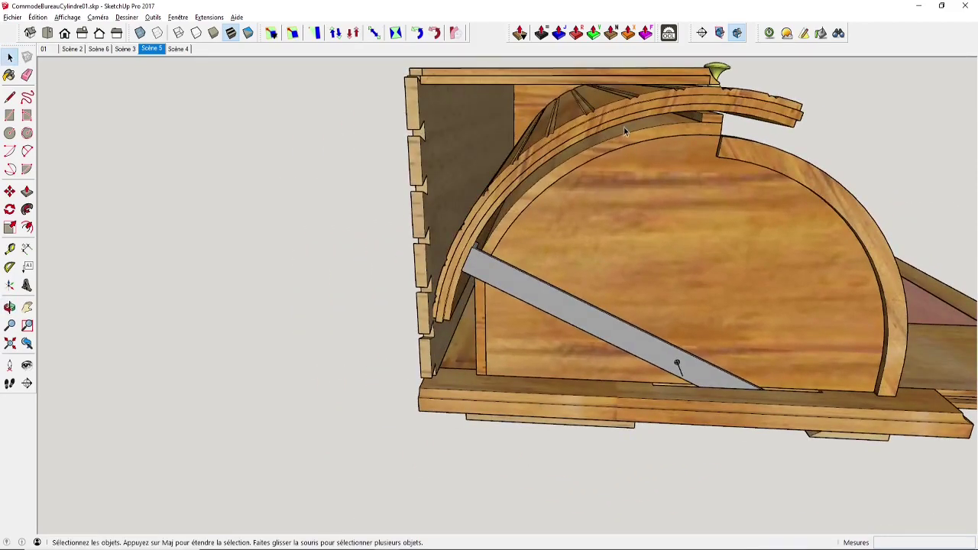
{"action": "middle_click_drag", "start_coordinate": [638, 277], "coordinate": [447, 181]}
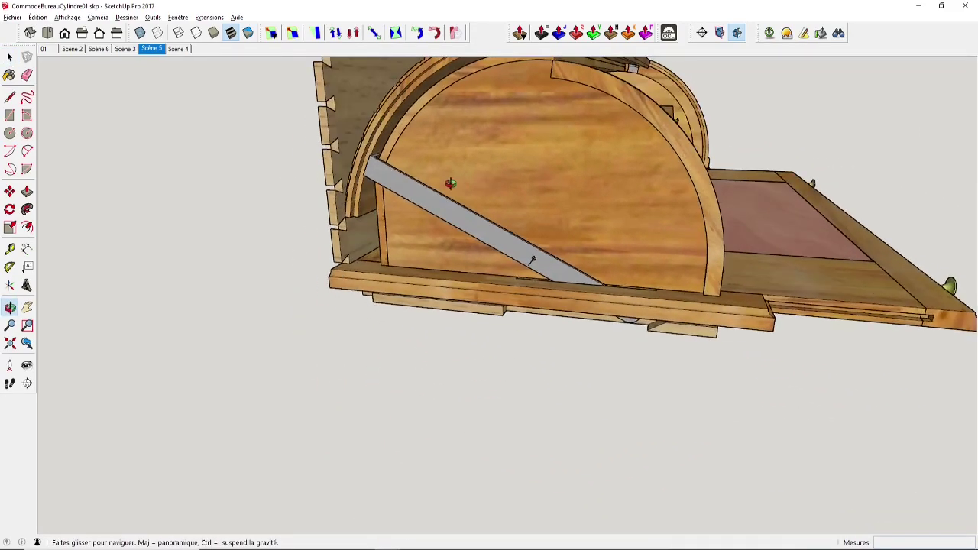
{"action": "left_click", "coordinate": [574, 297]}
{"action": "right_click", "coordinate": [574, 297]}
{"action": "left_click", "coordinate": [602, 259]}
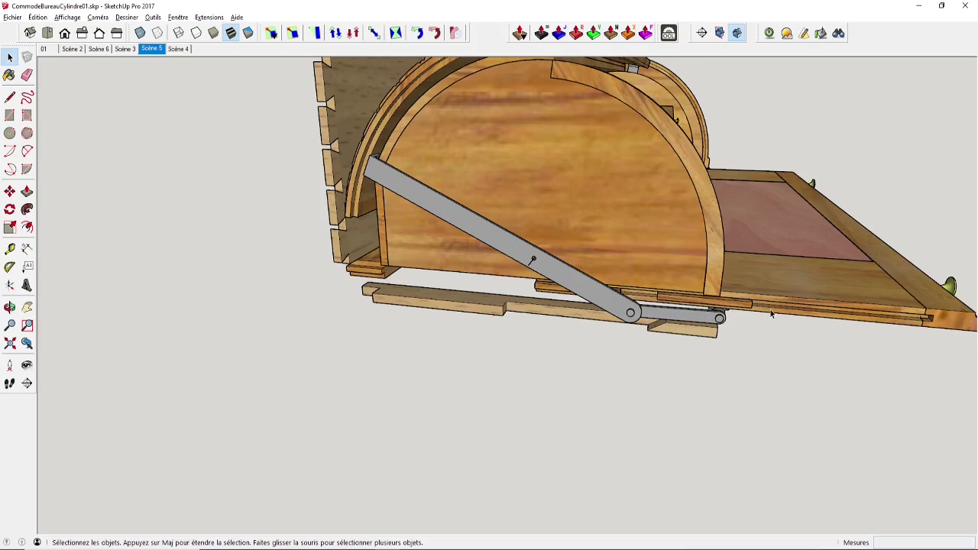
Hide the opposite side panel of the roll-top case and view its shutter lever arm from the side
{"action": "middle_click_drag", "start_coordinate": [796, 288], "coordinate": [316, 313]}
{"action": "scroll", "coordinate": [766, 342], "scroll_direction": "down", "scroll_amount": 4}
{"action": "middle_click_drag", "start_coordinate": [764, 332], "coordinate": [484, 277], "text": "shift"}
{"action": "right_click", "coordinate": [602, 274]}
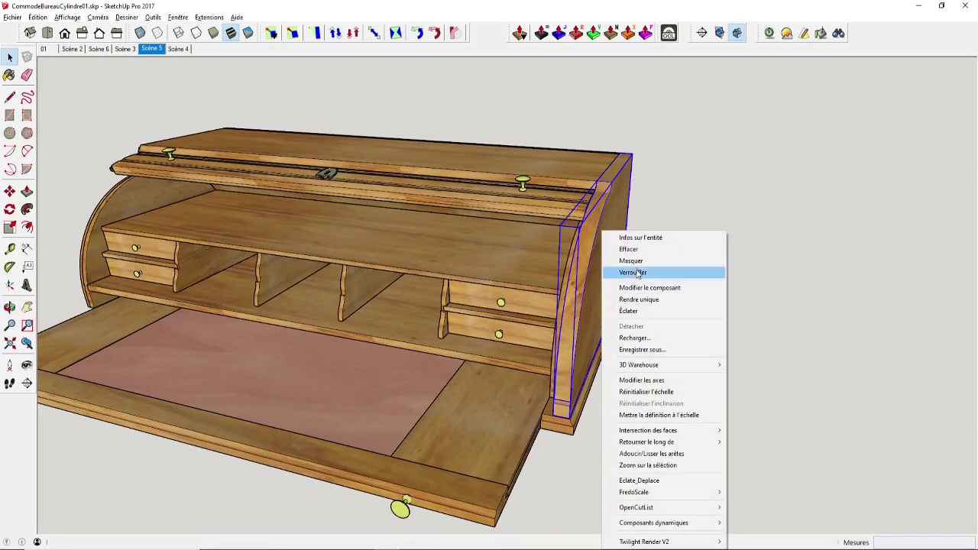
{"action": "left_click", "coordinate": [634, 271]}
{"action": "middle_click_drag", "start_coordinate": [622, 264], "coordinate": [355, 218]}
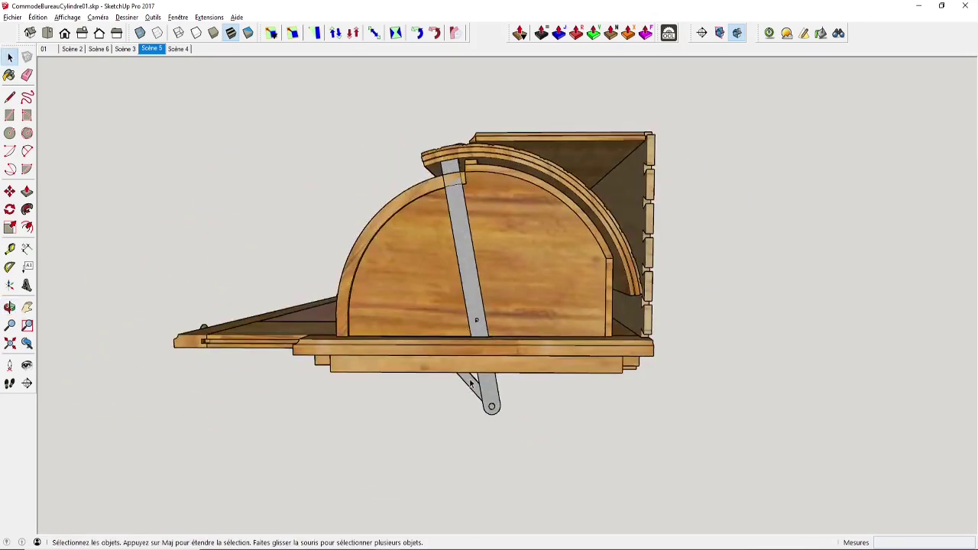
Hide the notched runner under that side's base rail and view the lever linkage and rail slot from below
{"action": "middle_click_drag", "start_coordinate": [472, 384], "coordinate": [458, 368]}
{"action": "right_click", "coordinate": [445, 342]}
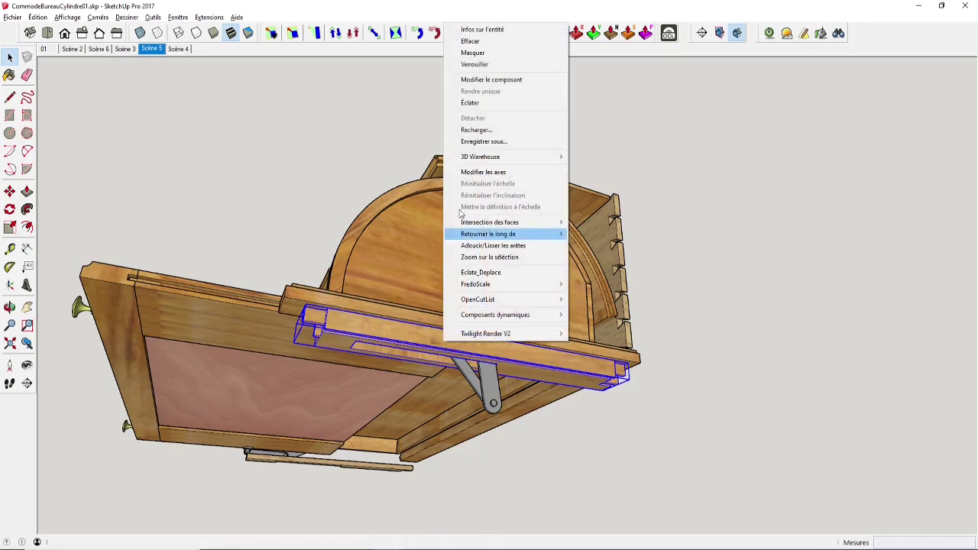
{"action": "left_click", "coordinate": [472, 53]}
{"action": "middle_click_drag", "start_coordinate": [416, 237], "coordinate": [515, 183]}
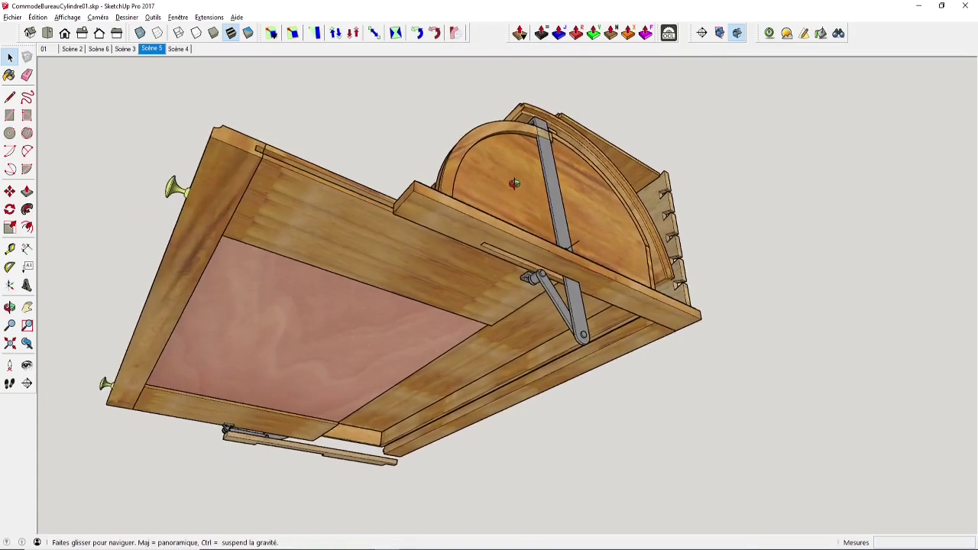
{"action": "scroll", "coordinate": [515, 184], "scroll_direction": "up", "scroll_amount": 3}
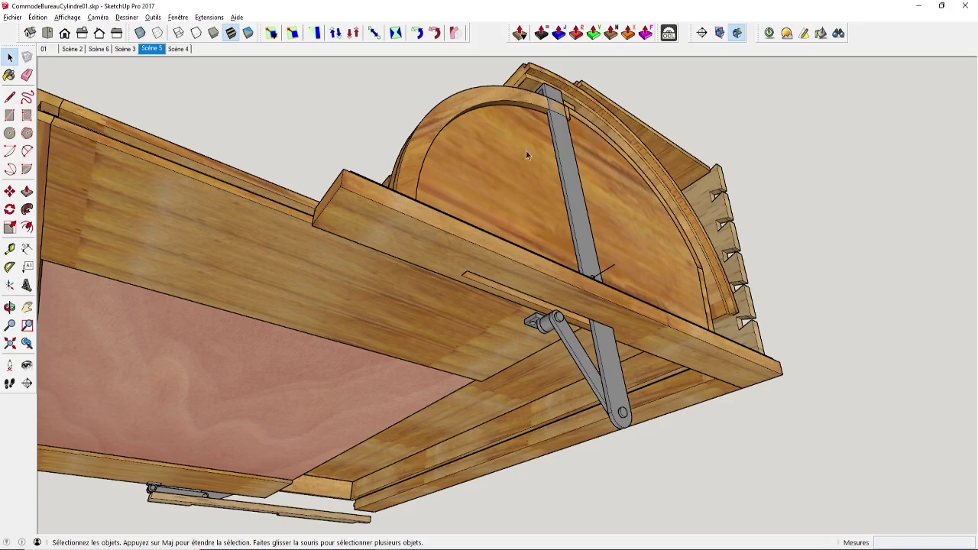
Draw a line across the curved front strip on the inner unit's end panel, along the lever arm's front edge
{"action": "middle_click_drag", "start_coordinate": [535, 150], "coordinate": [532, 243]}
{"action": "scroll", "coordinate": [531, 205], "scroll_direction": "up", "scroll_amount": 3}
{"action": "middle_click_drag", "start_coordinate": [530, 204], "coordinate": [542, 329]}
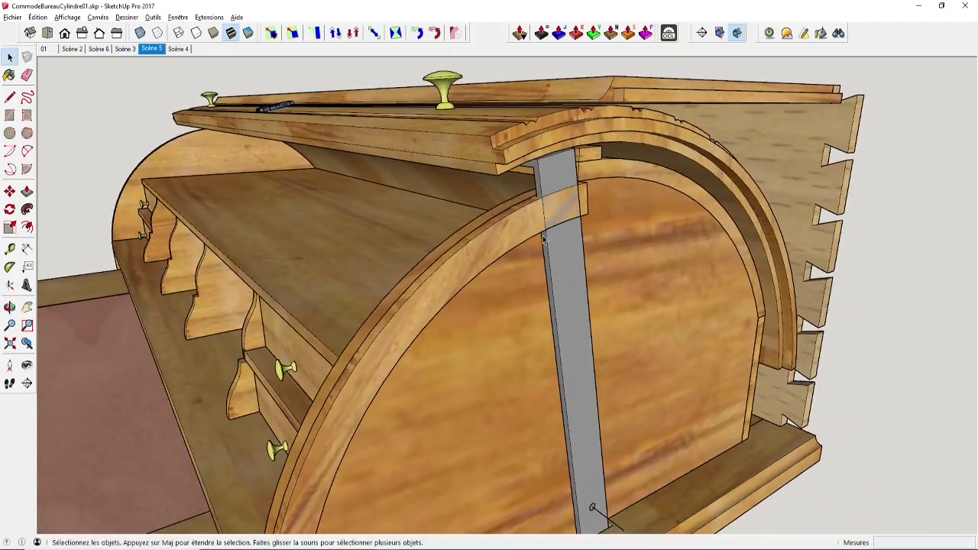
{"action": "scroll", "coordinate": [532, 220], "scroll_direction": "up", "scroll_amount": 1}
{"action": "double_click", "coordinate": [532, 216]}
{"action": "left_click", "coordinate": [528, 216]}
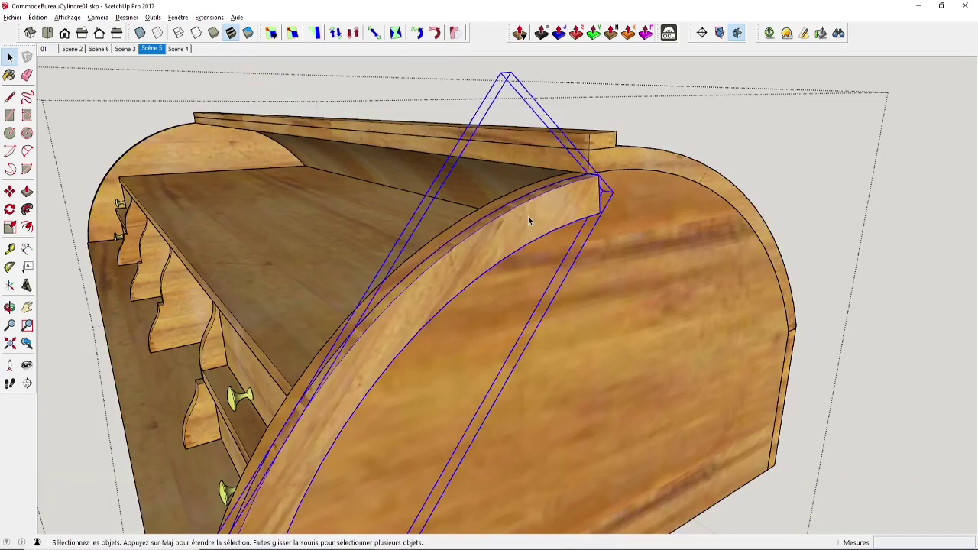
{"action": "key", "text": "i"}
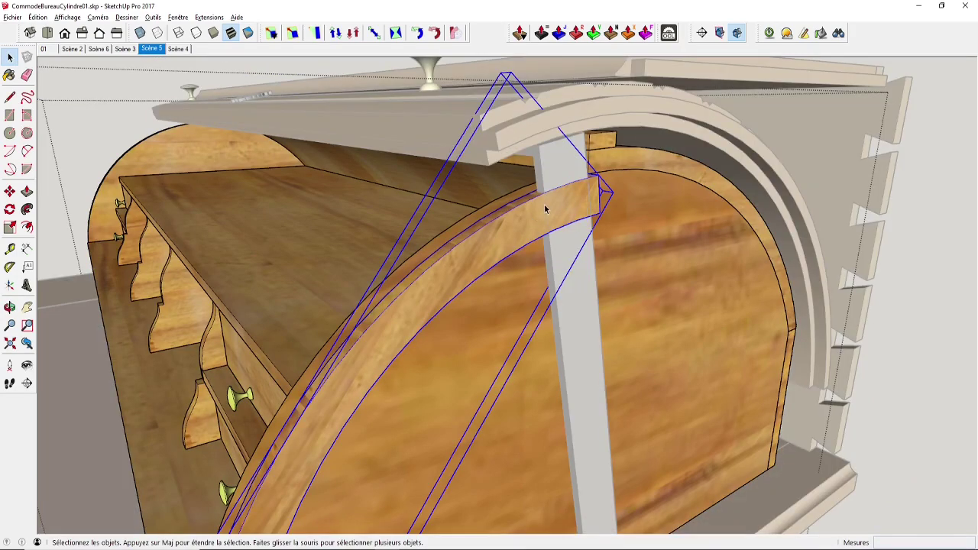
{"action": "key", "text": "l"}
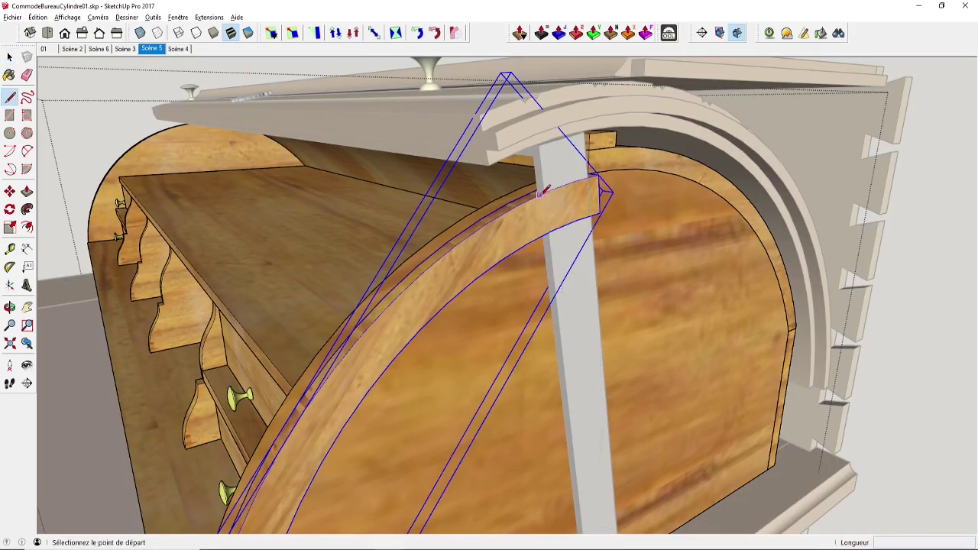
{"action": "scroll", "coordinate": [544, 193], "scroll_direction": "up", "scroll_amount": 2}
{"action": "left_click", "coordinate": [544, 191]}
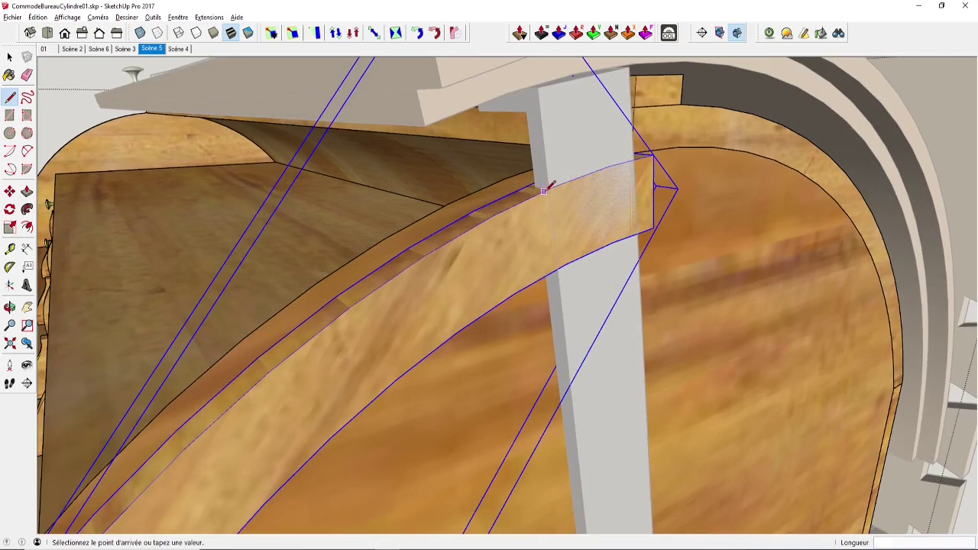
{"action": "left_click", "coordinate": [550, 274]}
{"action": "key", "text": "space"}
{"action": "key", "text": "Escape"}
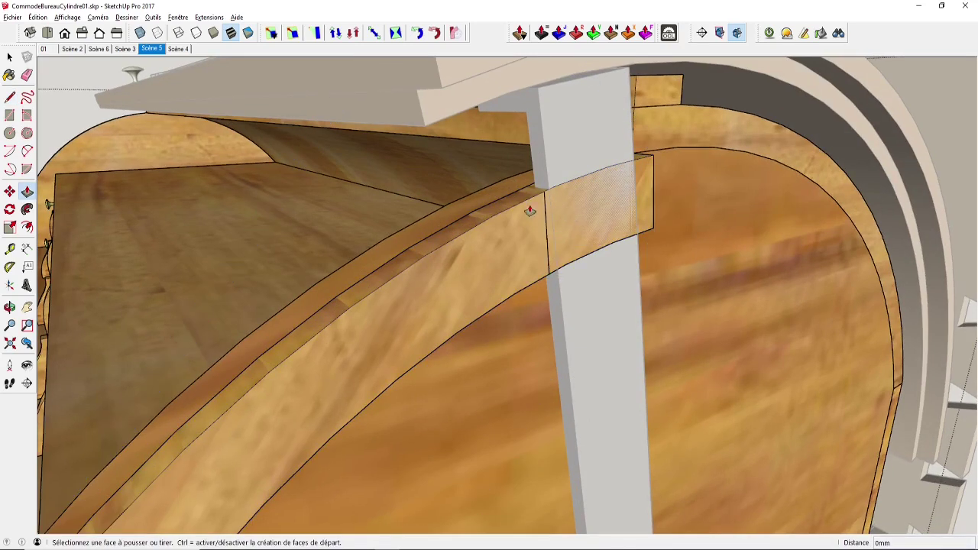
Transfer the cutting line from the inner unit's level into the curved strip's own component
{"action": "left_click", "coordinate": [548, 245]}
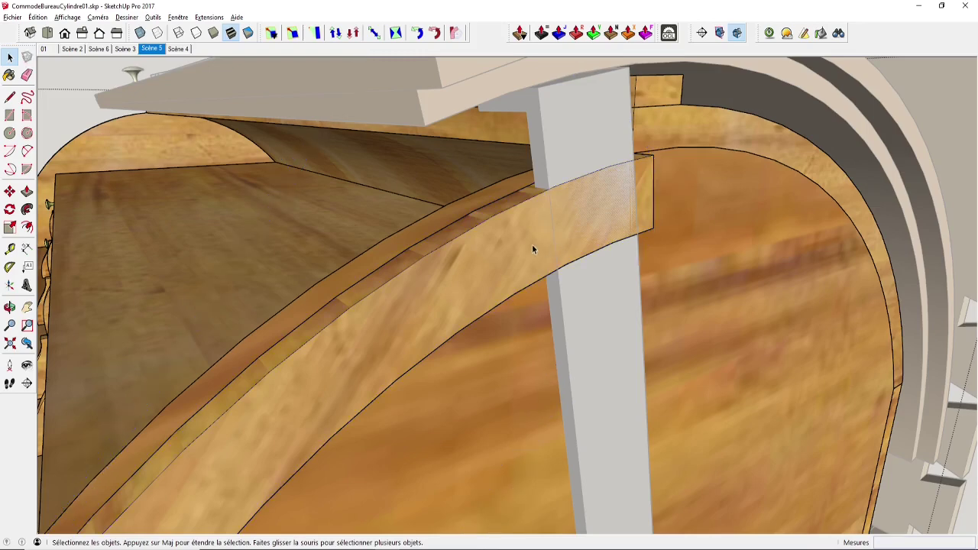
{"action": "triple_click", "coordinate": [531, 244]}
{"action": "left_click", "coordinate": [545, 241]}
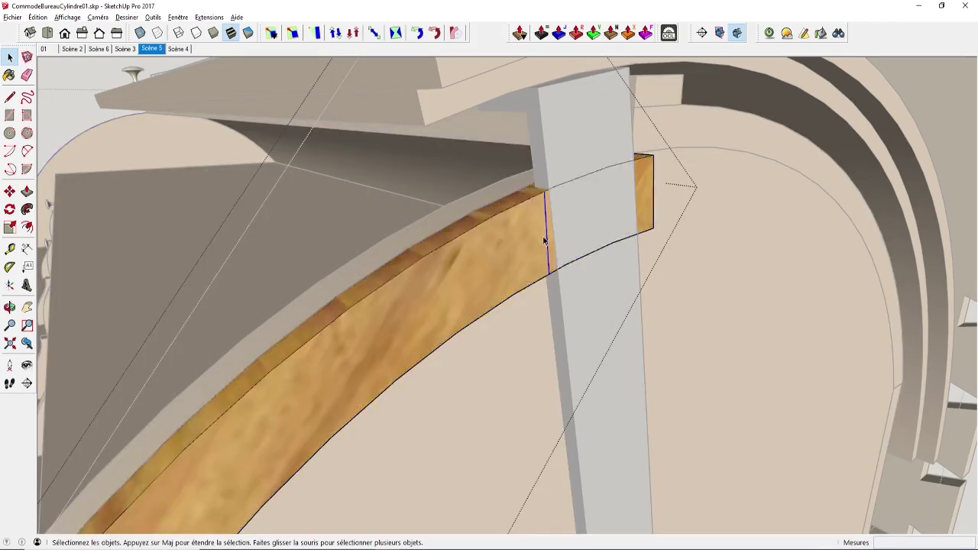
Push the strip's end portion behind the line back 8 mm to clear the lever arm, and close the component
{"action": "key", "text": "p"}
{"action": "left_click_drag", "start_coordinate": [583, 211], "coordinate": [546, 224]}
{"action": "scroll", "coordinate": [547, 229], "scroll_direction": "down", "scroll_amount": 5}
{"action": "key", "text": "space"}
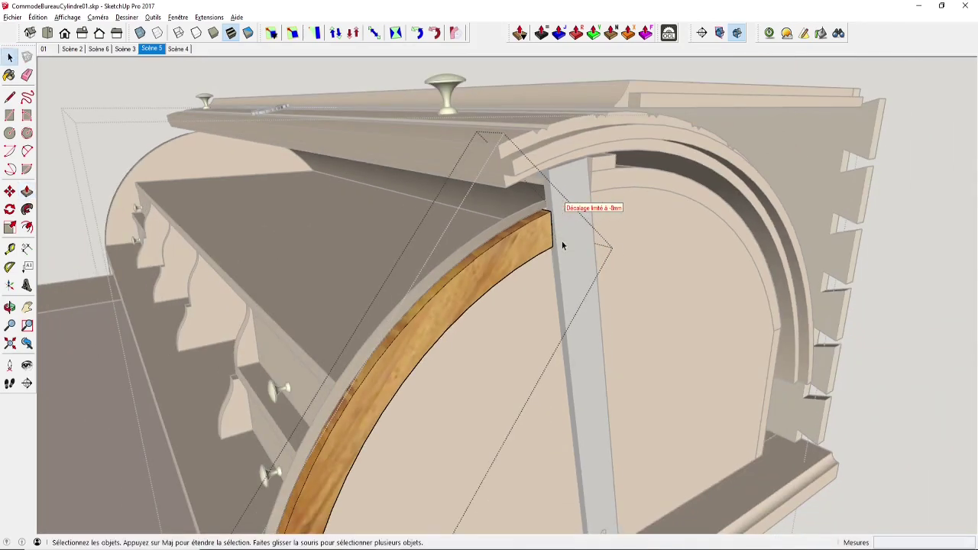
{"action": "scroll", "coordinate": [548, 246], "scroll_direction": "down", "scroll_amount": 2}
{"action": "double_click", "coordinate": [775, 276]}
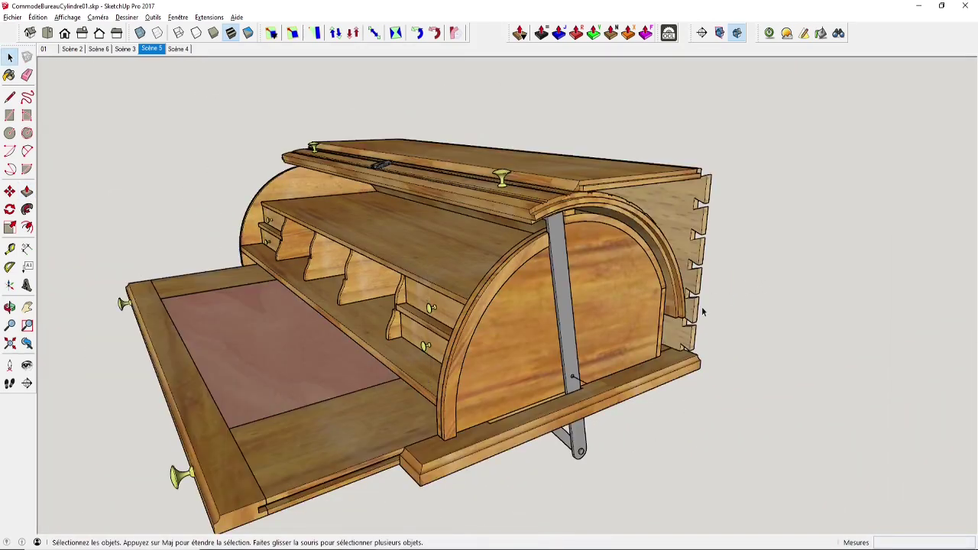
View the trimmed strip beside the lever arm, then open the sliding writing surface component and hide the rest of the model
{"action": "middle_click_drag", "start_coordinate": [530, 340], "coordinate": [558, 329]}
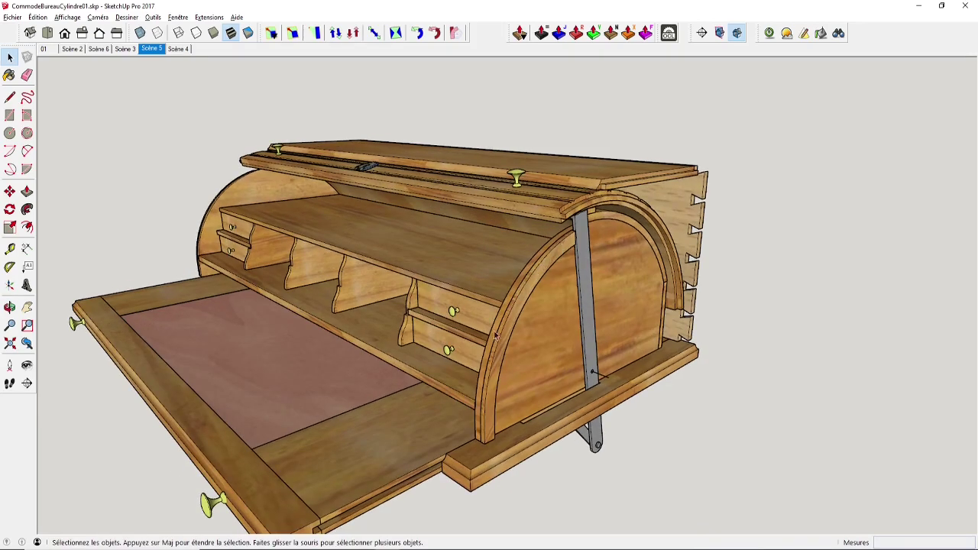
{"action": "middle_click_drag", "start_coordinate": [498, 343], "coordinate": [472, 255]}
{"action": "middle_click_drag", "start_coordinate": [530, 451], "coordinate": [679, 411]}
{"action": "scroll", "coordinate": [520, 403], "scroll_direction": "down", "scroll_amount": 4}
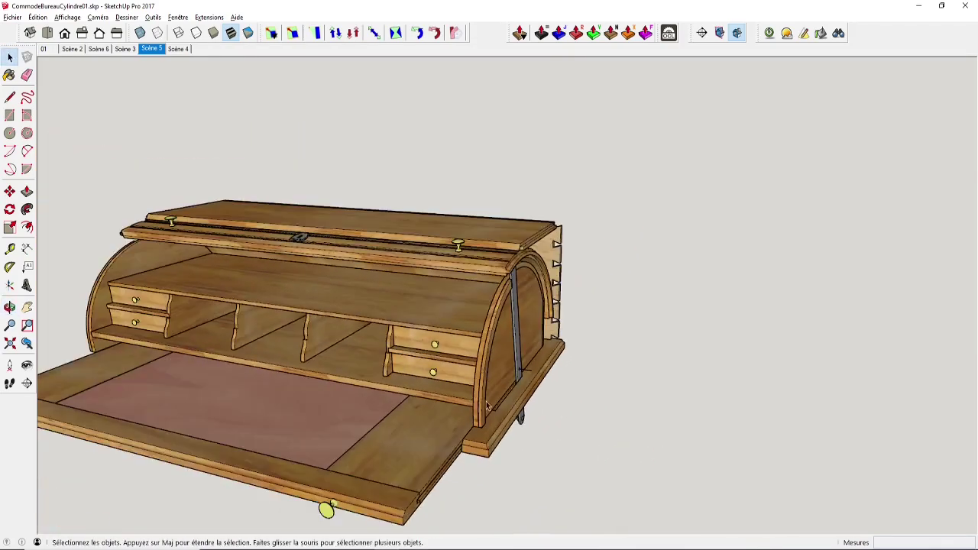
{"action": "middle_click_drag", "start_coordinate": [115, 382], "coordinate": [535, 425], "text": "shift"}
{"action": "scroll", "coordinate": [535, 425], "scroll_direction": "down", "scroll_amount": 2}
{"action": "double_click", "coordinate": [529, 435]}
{"action": "left_click", "coordinate": [529, 435]}
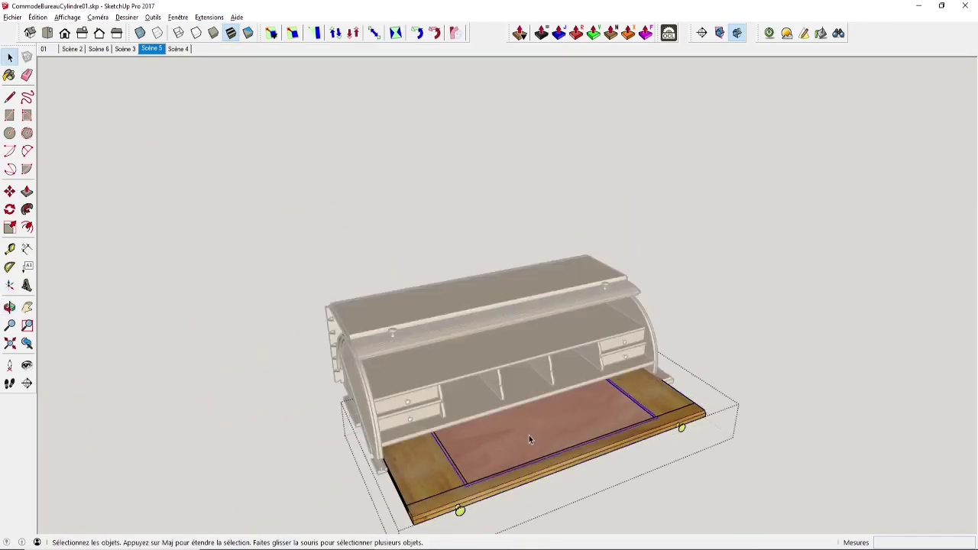
{"action": "key", "text": "i"}
Open the writing surface's central panel to examine its tongued edges, and return to the whole writing surface
{"action": "middle_click_drag", "start_coordinate": [492, 440], "coordinate": [527, 454]}
{"action": "scroll", "coordinate": [525, 420], "scroll_direction": "up", "scroll_amount": 3}
{"action": "scroll", "coordinate": [504, 410], "scroll_direction": "up", "scroll_amount": 1}
{"action": "double_click", "coordinate": [455, 375]}
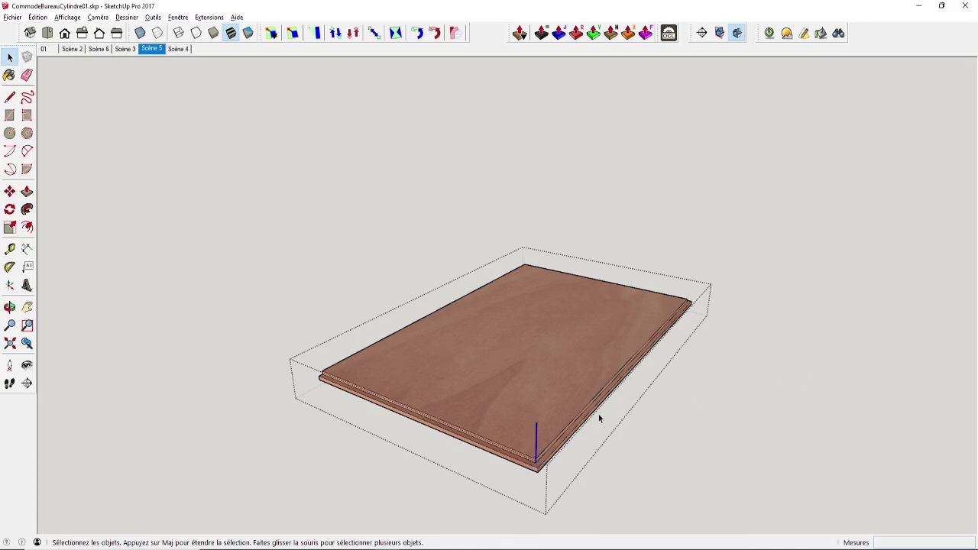
{"action": "middle_click_drag", "start_coordinate": [599, 414], "coordinate": [312, 363]}
{"action": "left_click", "coordinate": [678, 403]}
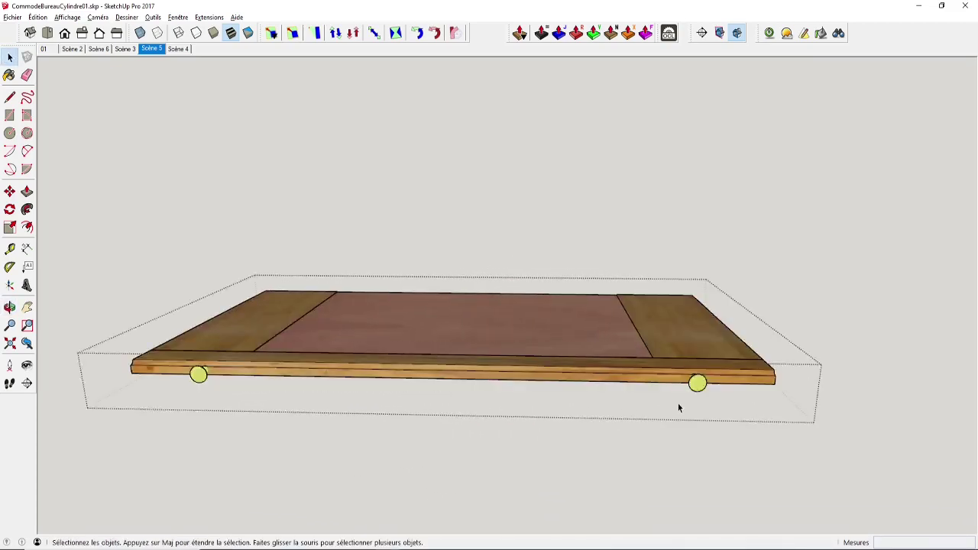
Examine the tongue-and-groove joint between the central panel and the side board from the writing surface's rear edge
{"action": "middle_click_drag", "start_coordinate": [678, 403], "coordinate": [606, 390]}
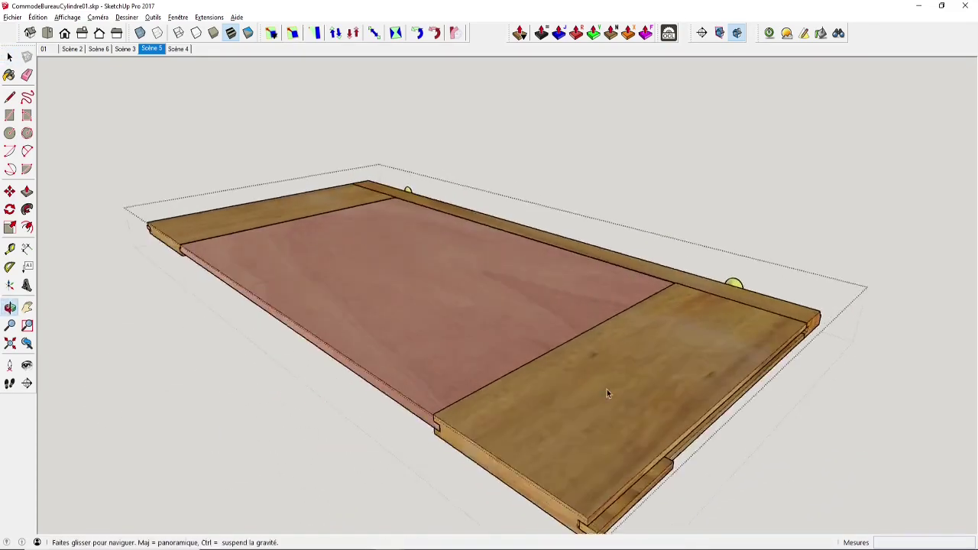
{"action": "scroll", "coordinate": [510, 386], "scroll_direction": "up", "scroll_amount": 3}
{"action": "middle_click_drag", "start_coordinate": [510, 388], "coordinate": [811, 317]}
{"action": "scroll", "coordinate": [635, 380], "scroll_direction": "up", "scroll_amount": 3}
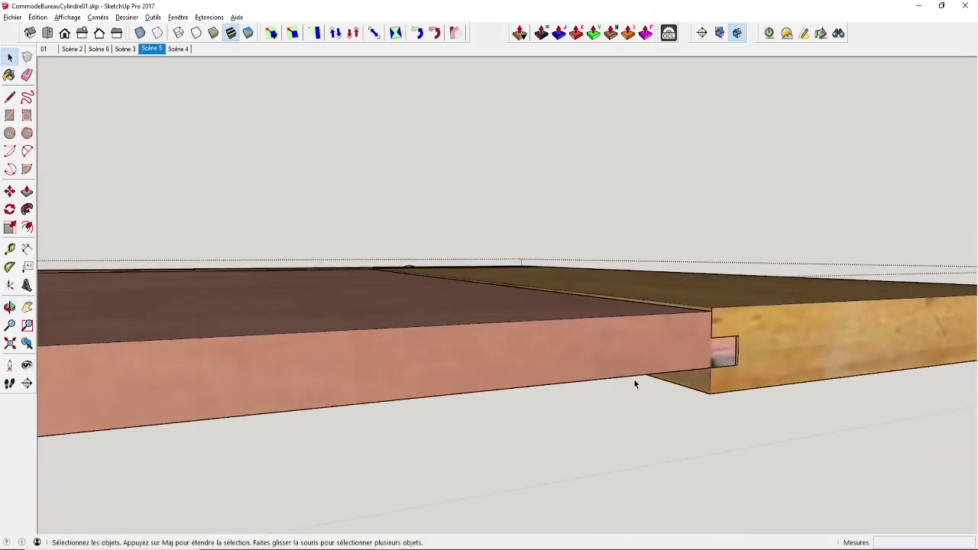
{"action": "middle_click_drag", "start_coordinate": [634, 385], "coordinate": [679, 360]}
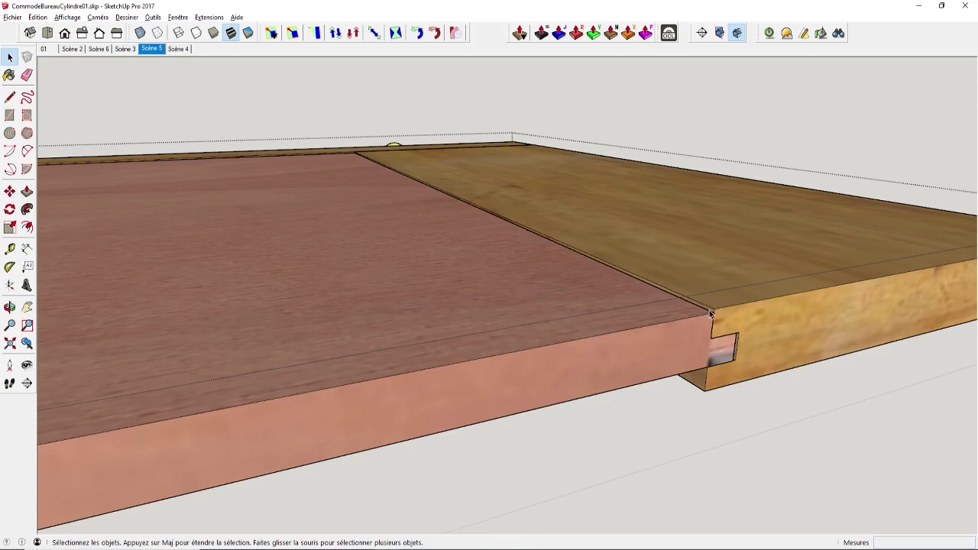
{"action": "scroll", "coordinate": [236, 336], "scroll_direction": "down", "scroll_amount": 5}
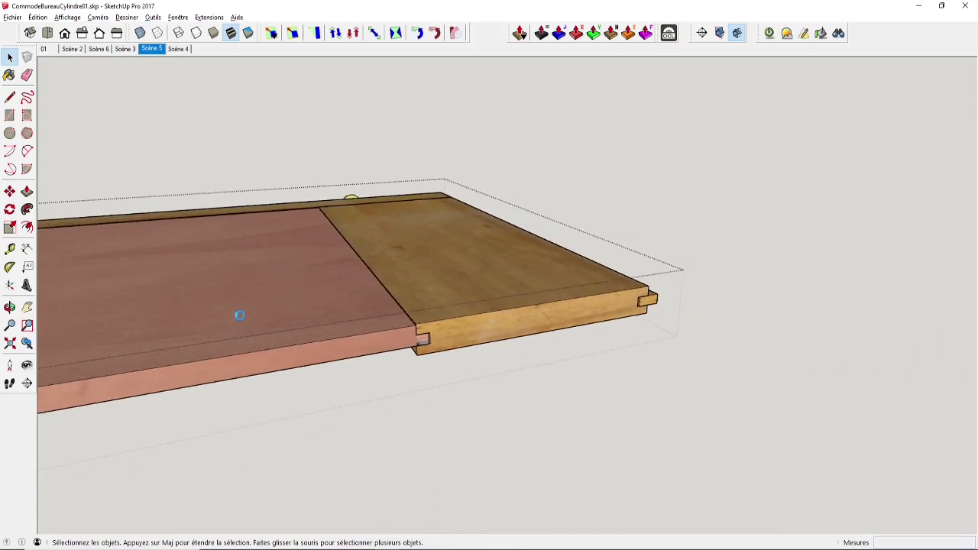
Close the writing surface component, view the open roll-top case, and compare it with the reference photo 02.jpg
{"action": "middle_click_drag", "start_coordinate": [238, 317], "coordinate": [466, 326], "text": "shift"}
{"action": "scroll", "coordinate": [439, 330], "scroll_direction": "down", "scroll_amount": 5}
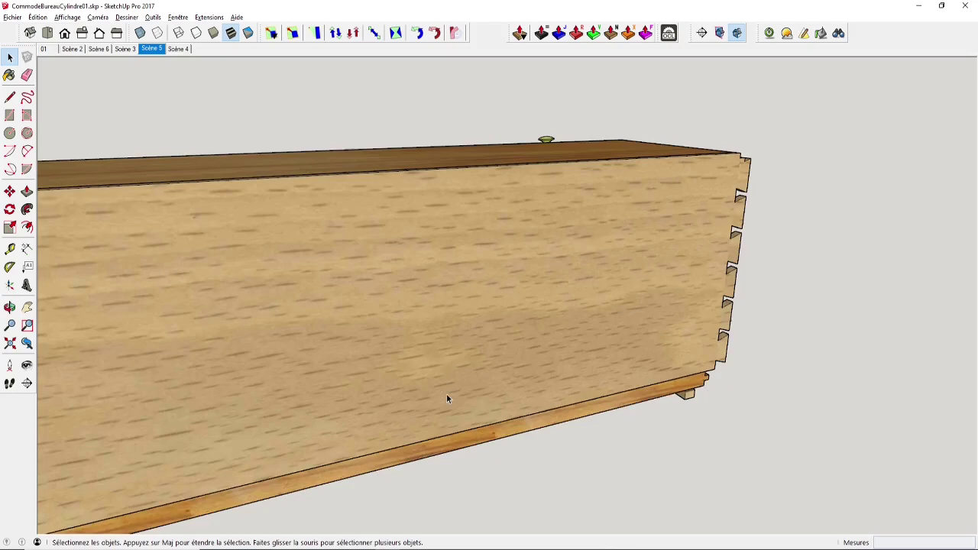
{"action": "scroll", "coordinate": [376, 368], "scroll_direction": "down", "scroll_amount": 3}
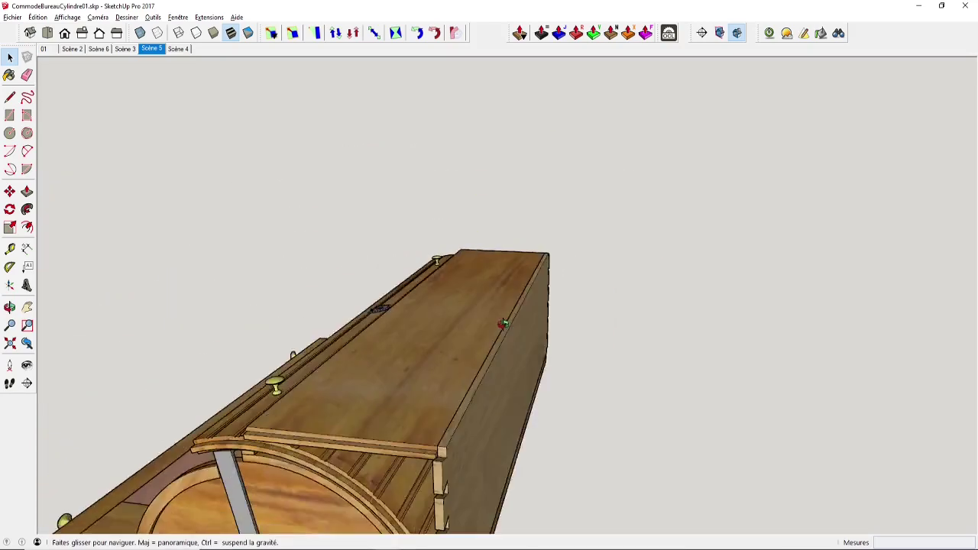
{"action": "middle_click_drag", "start_coordinate": [535, 359], "coordinate": [527, 317]}
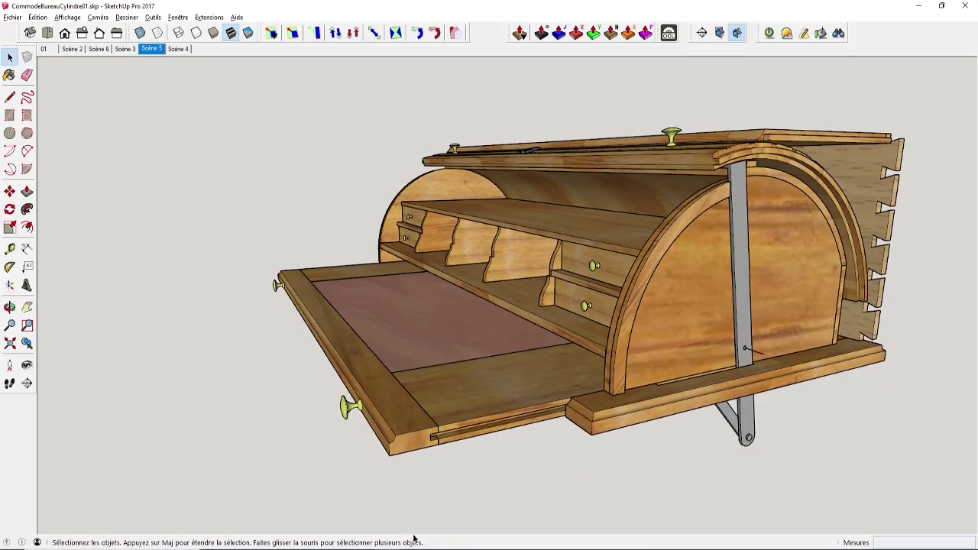
{"action": "key", "text": "alt+Tab"}
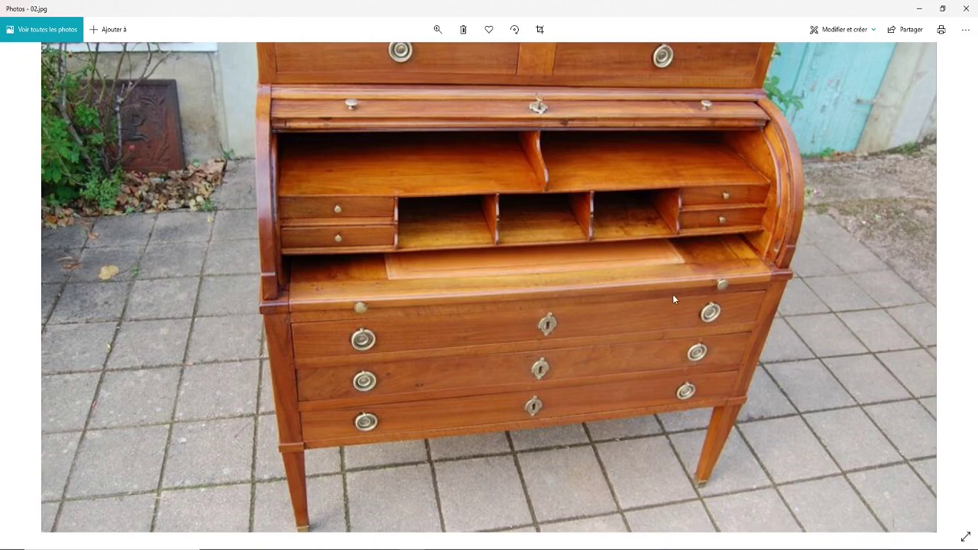
{"action": "key", "text": "alt+Tab"}
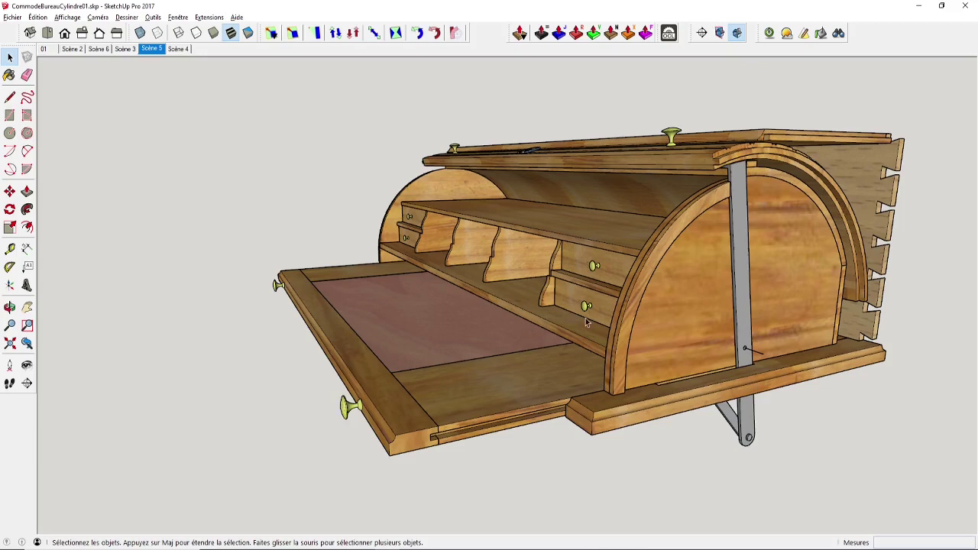
Switch to Scène 4 and hide the top panel of the two-drawer upper case to expose its interior
{"action": "left_click", "coordinate": [180, 49]}
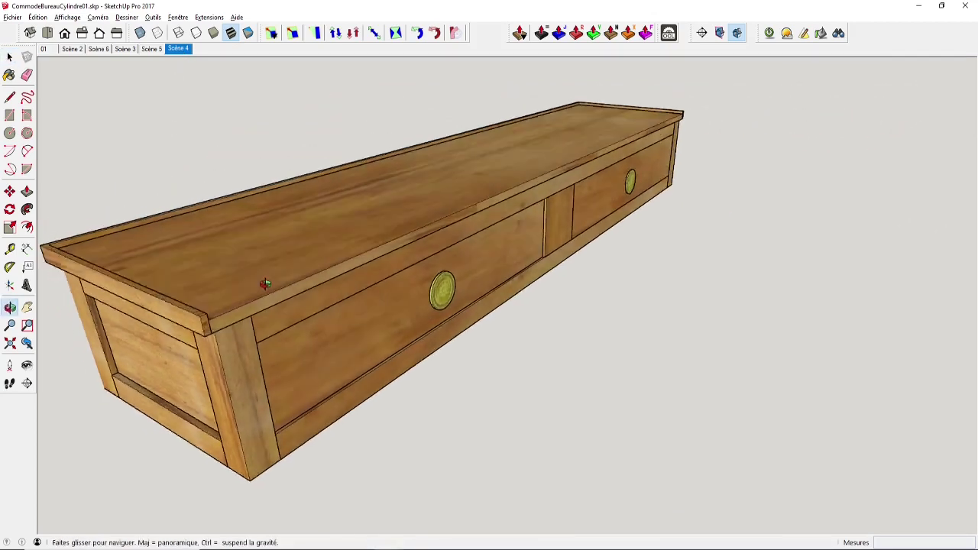
{"action": "left_click", "coordinate": [257, 275]}
{"action": "right_click", "coordinate": [257, 276]}
{"action": "left_click", "coordinate": [287, 261]}
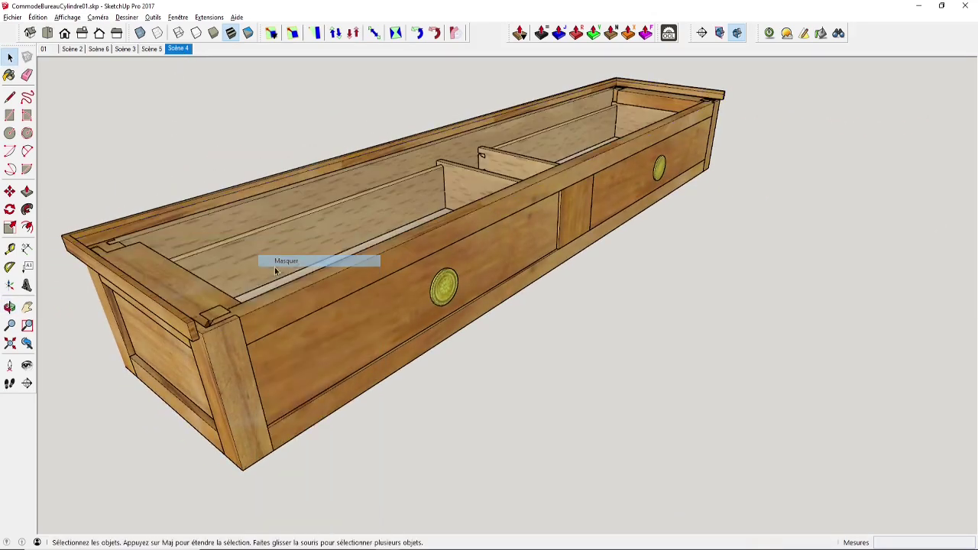
Hide the moulding around the top of the upper case and the nearest drawer to expose the frame
{"action": "right_click", "coordinate": [191, 330]}
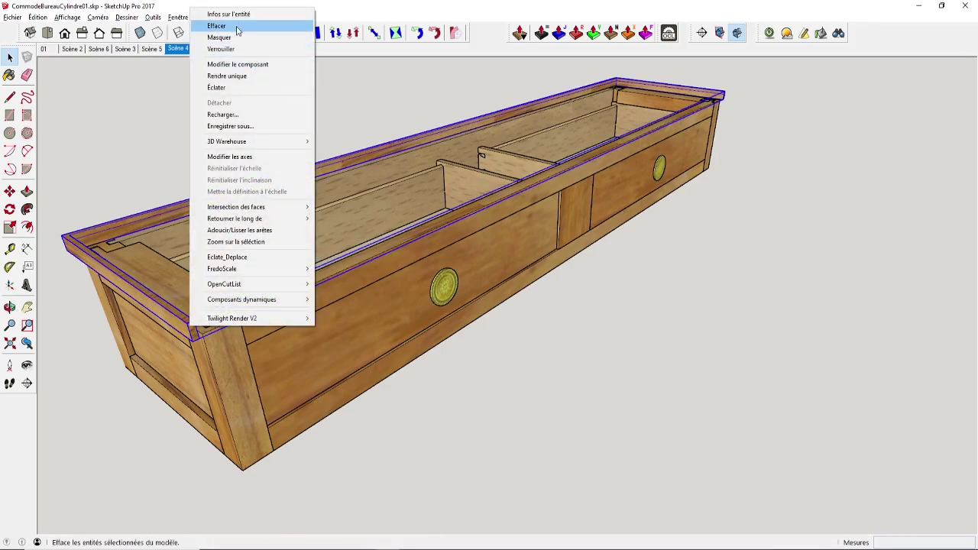
{"action": "left_click", "coordinate": [230, 37]}
{"action": "middle_click_drag", "start_coordinate": [200, 192], "coordinate": [321, 186]}
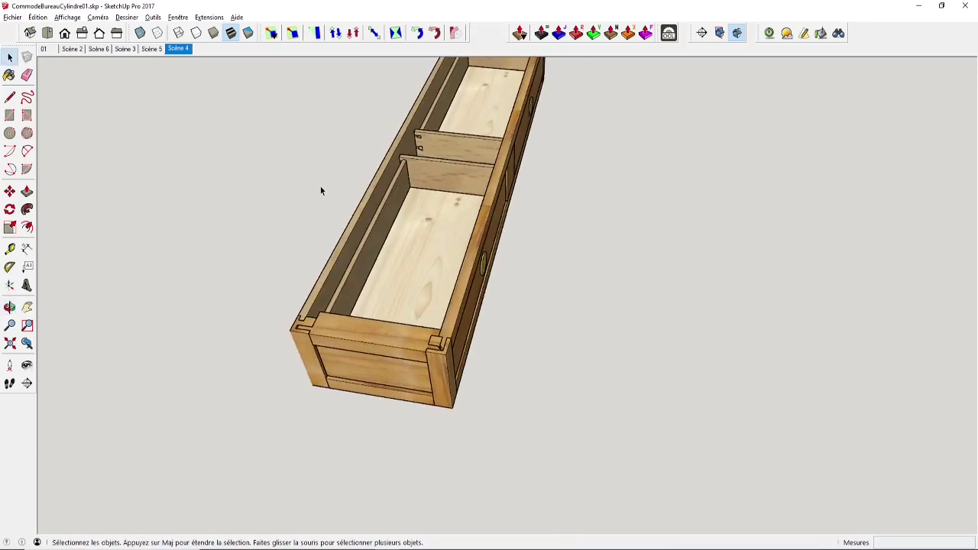
{"action": "scroll", "coordinate": [314, 185], "scroll_direction": "up", "scroll_amount": 3}
{"action": "left_click", "coordinate": [471, 233]}
{"action": "right_click", "coordinate": [470, 230]}
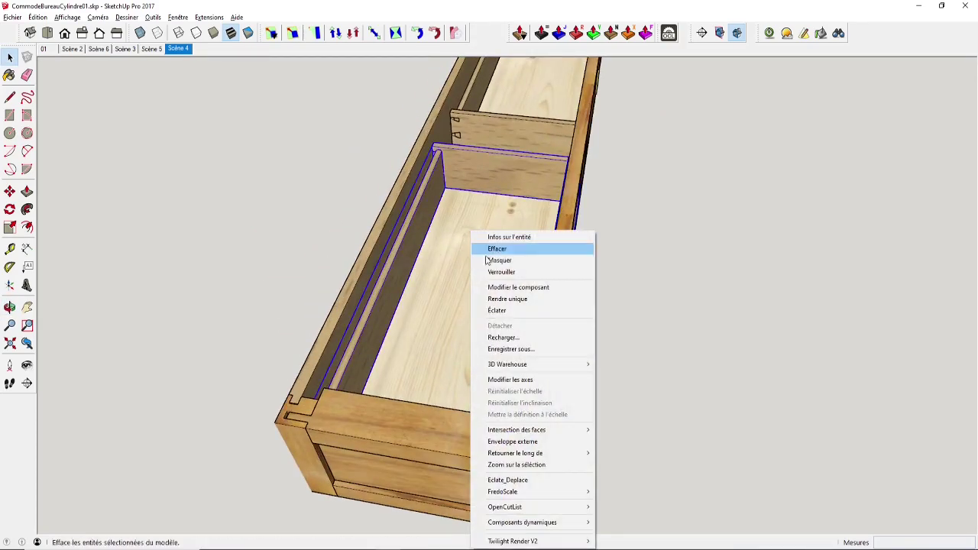
{"action": "left_click", "coordinate": [497, 260]}
{"action": "middle_click_drag", "start_coordinate": [497, 259], "coordinate": [290, 228]}
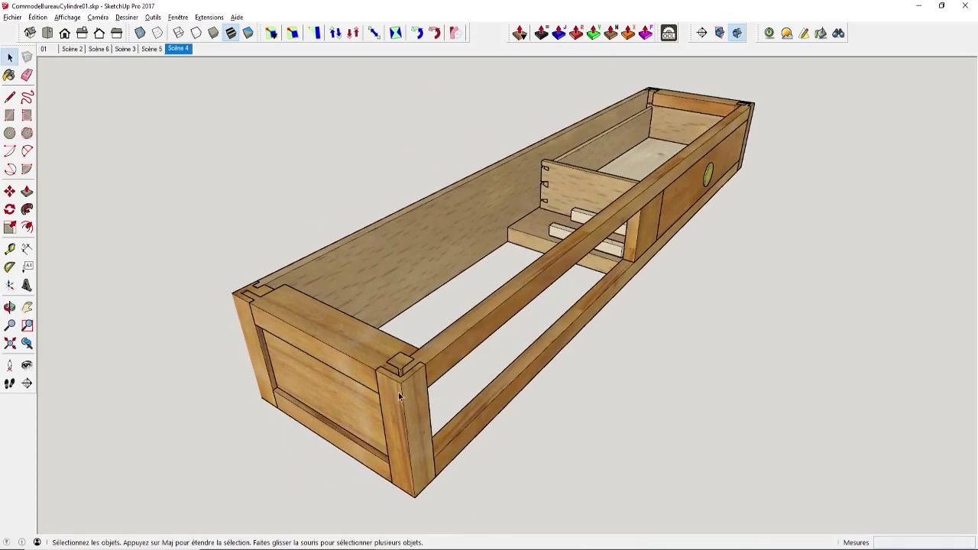
Examine the corner joints, front rails and drawer runners in the emptied end of the upper case
{"action": "middle_click_drag", "start_coordinate": [398, 391], "coordinate": [281, 218]}
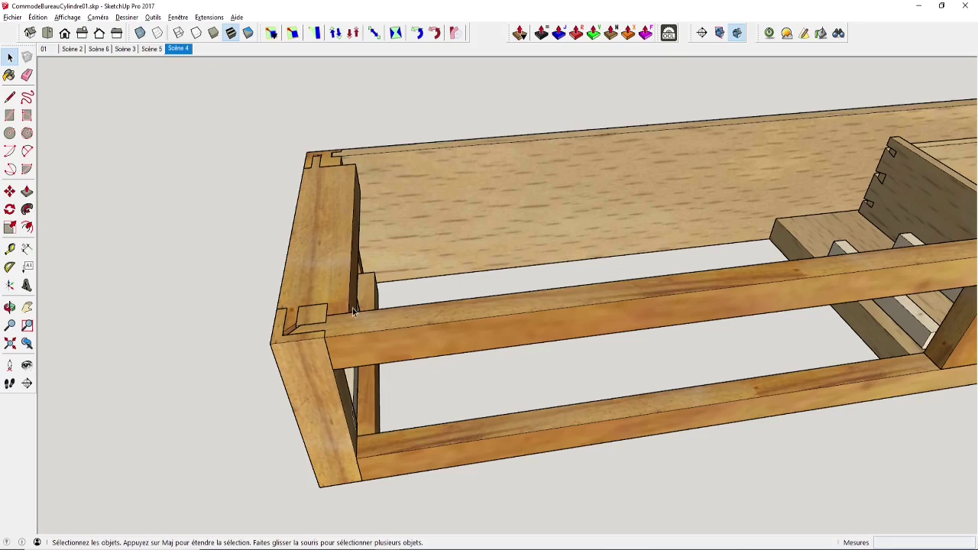
{"action": "middle_click_drag", "start_coordinate": [353, 311], "coordinate": [363, 334]}
{"action": "middle_click_drag", "start_coordinate": [435, 333], "coordinate": [355, 382]}
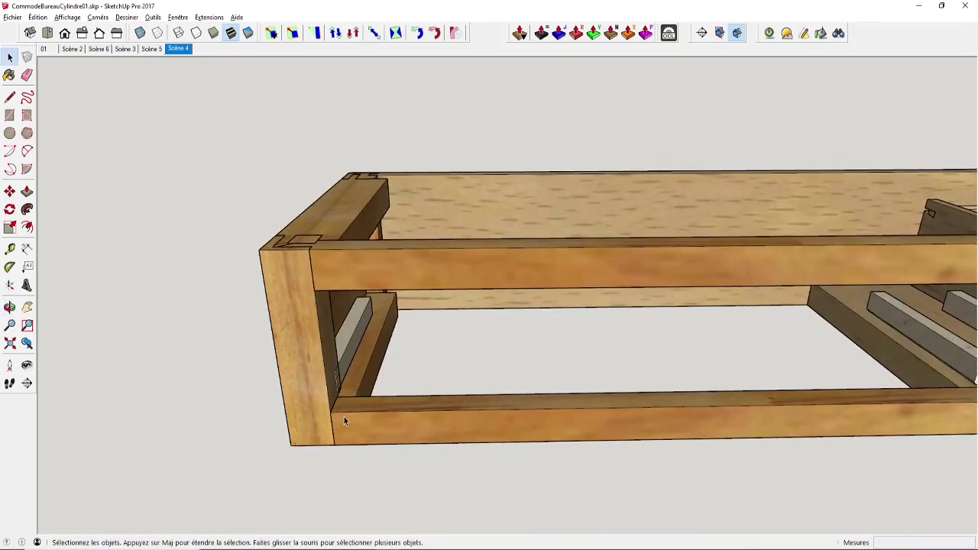
{"action": "middle_click_drag", "start_coordinate": [357, 370], "coordinate": [384, 388]}
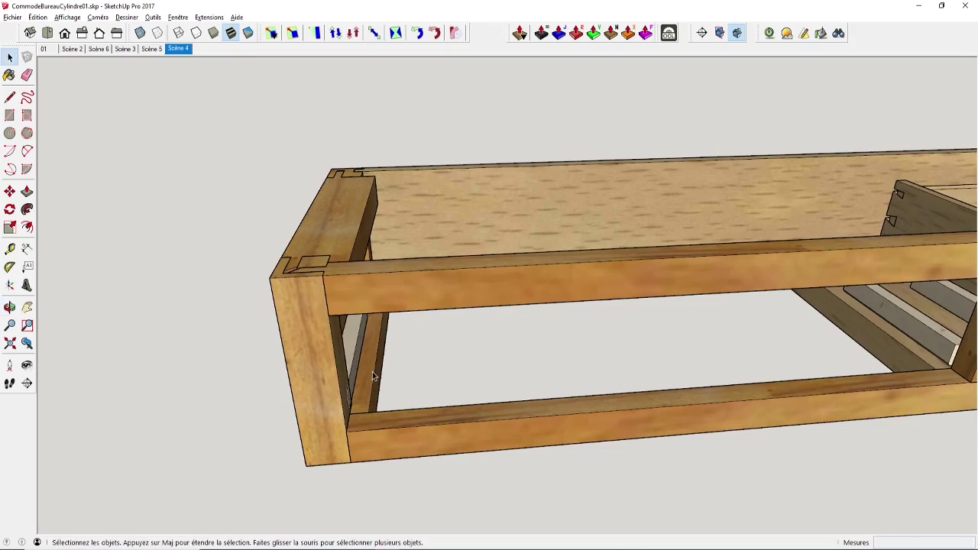
{"action": "scroll", "coordinate": [310, 231], "scroll_direction": "down", "scroll_amount": 3}
Show the open desk in Scène 6 and the three-drawer chest in Scène 3 for comparison
{"action": "left_click", "coordinate": [98, 49]}
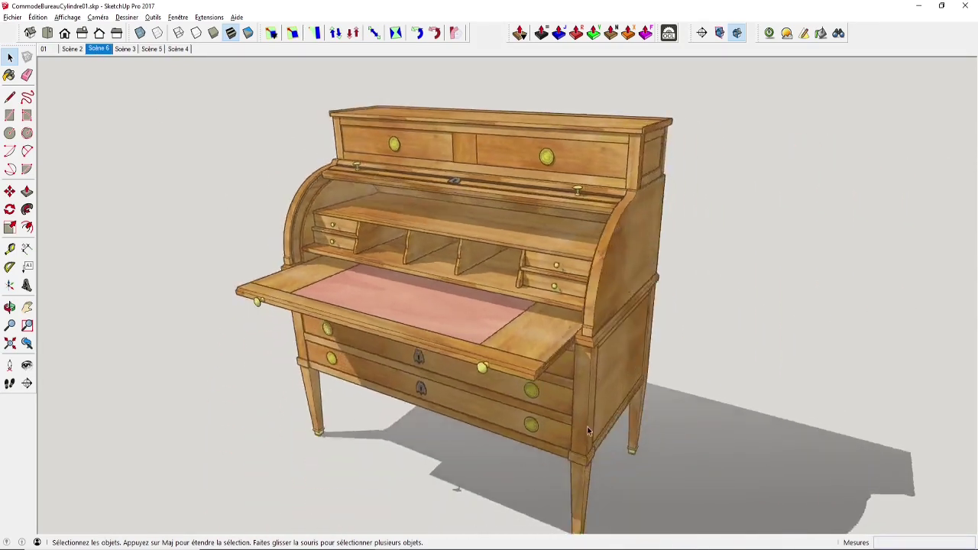
{"action": "left_click", "coordinate": [125, 49]}
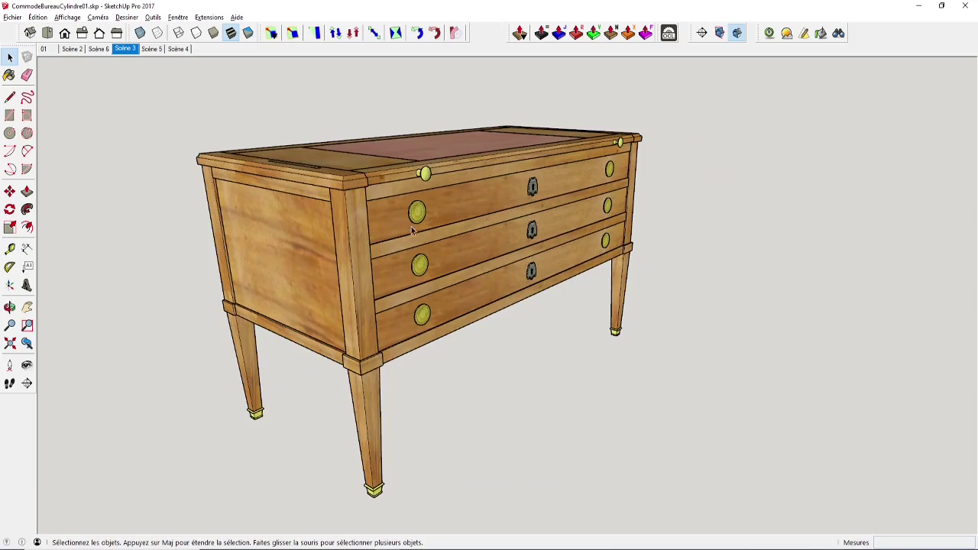
{"action": "left_click", "coordinate": [422, 183]}
{"action": "left_click", "coordinate": [415, 188]}
Switch to Scène 4 and hide the top panel of the upper case
{"action": "left_click", "coordinate": [178, 49]}
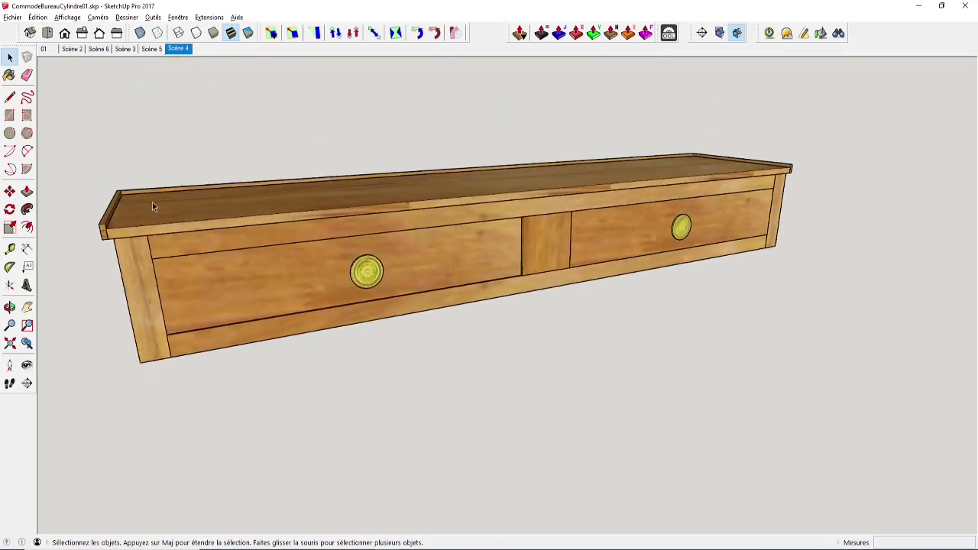
{"action": "left_click", "coordinate": [168, 263]}
{"action": "right_click", "coordinate": [166, 255]}
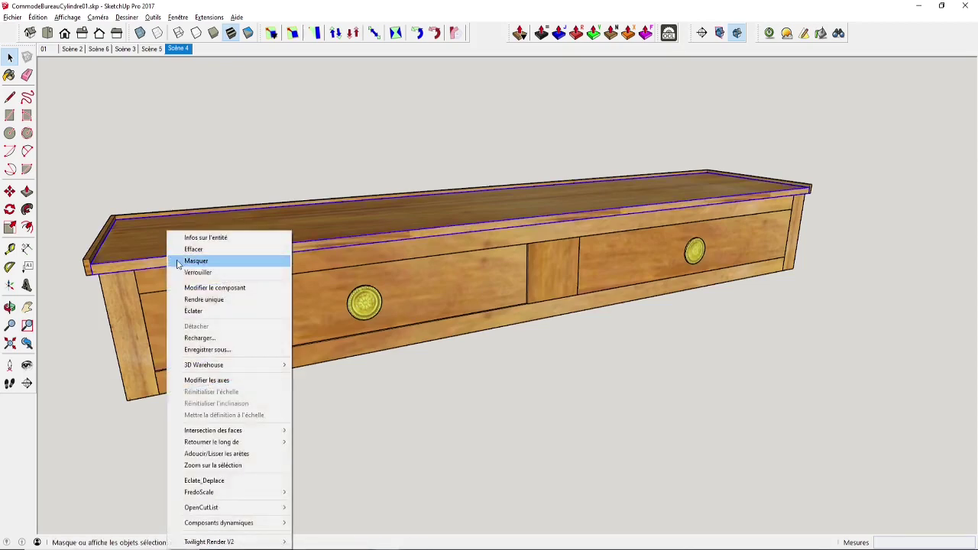
{"action": "left_click", "coordinate": [196, 260]}
Examine the side's upper rail with its corner joints and the drawer boxes inside the upper case
{"action": "scroll", "coordinate": [134, 255], "scroll_direction": "up", "scroll_amount": 5}
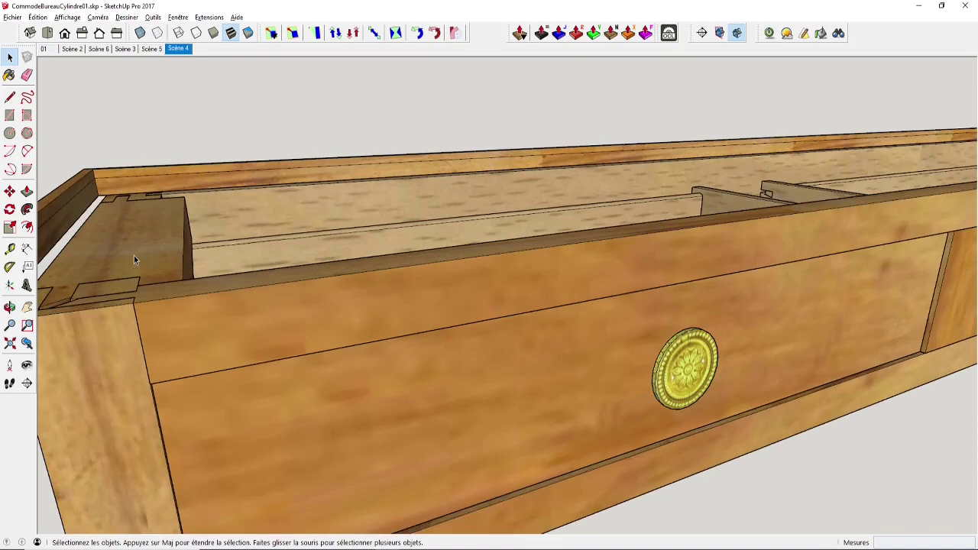
{"action": "left_click", "coordinate": [149, 260]}
{"action": "middle_click_drag", "start_coordinate": [147, 258], "coordinate": [279, 266]}
{"action": "scroll", "coordinate": [130, 306], "scroll_direction": "down", "scroll_amount": 2}
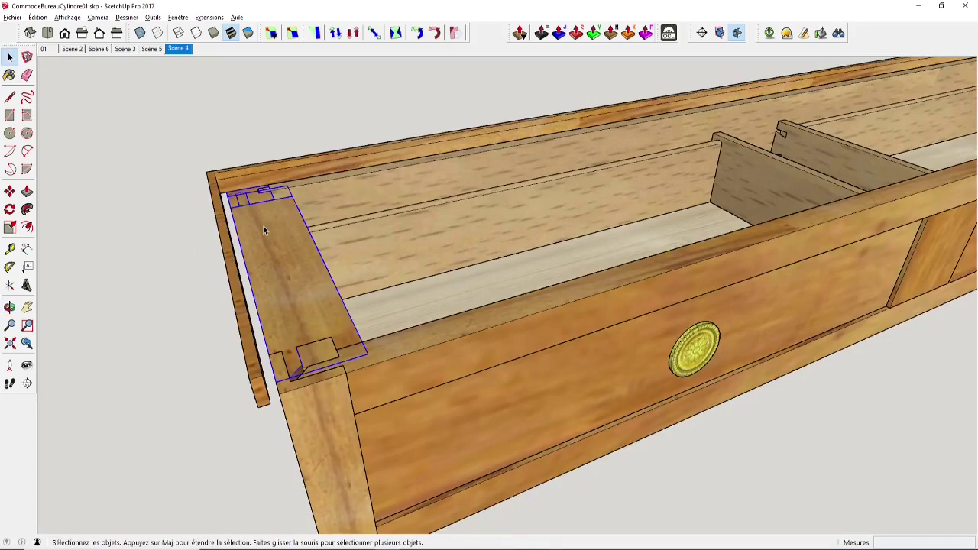
{"action": "middle_click_drag", "start_coordinate": [290, 222], "coordinate": [287, 257]}
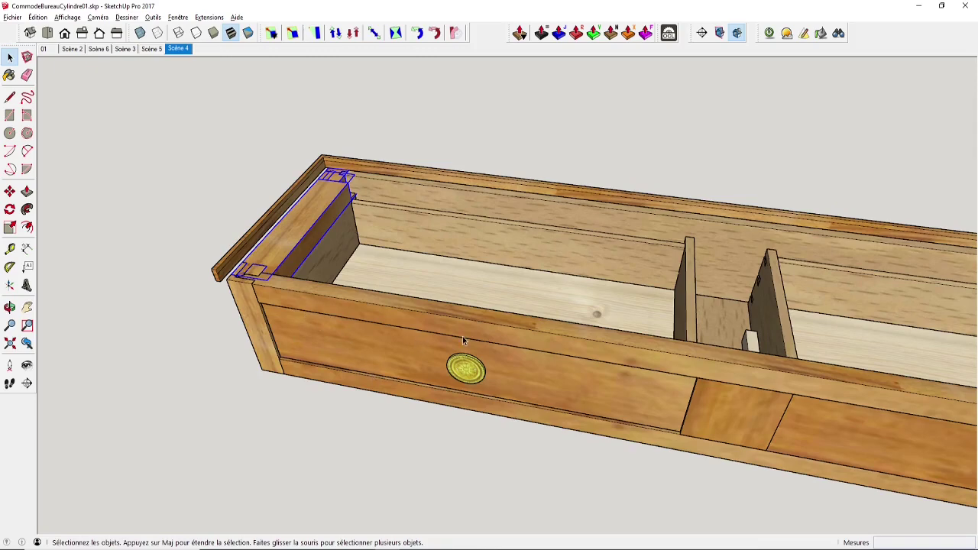
{"action": "middle_click_drag", "start_coordinate": [462, 336], "coordinate": [430, 320]}
{"action": "scroll", "coordinate": [432, 320], "scroll_direction": "down", "scroll_amount": 3}
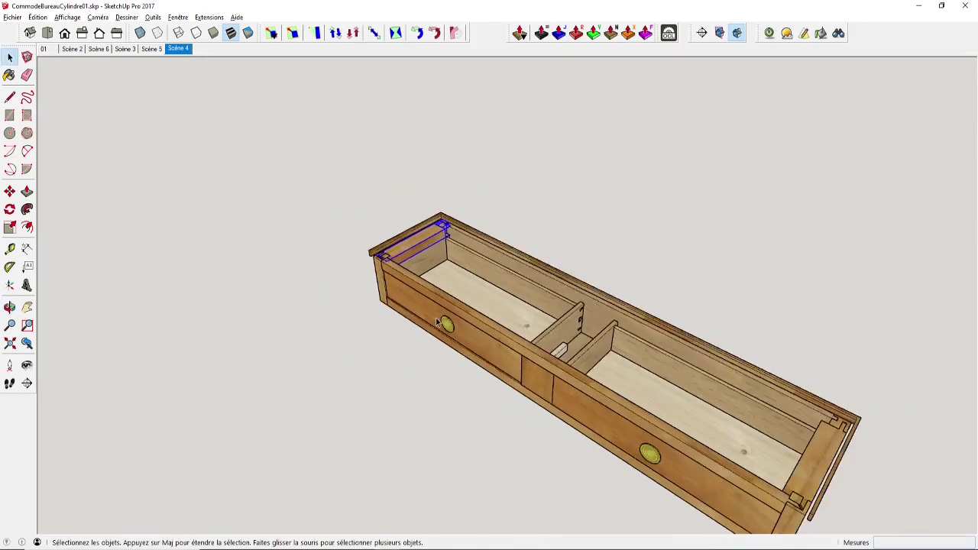
{"action": "left_click", "coordinate": [469, 269]}
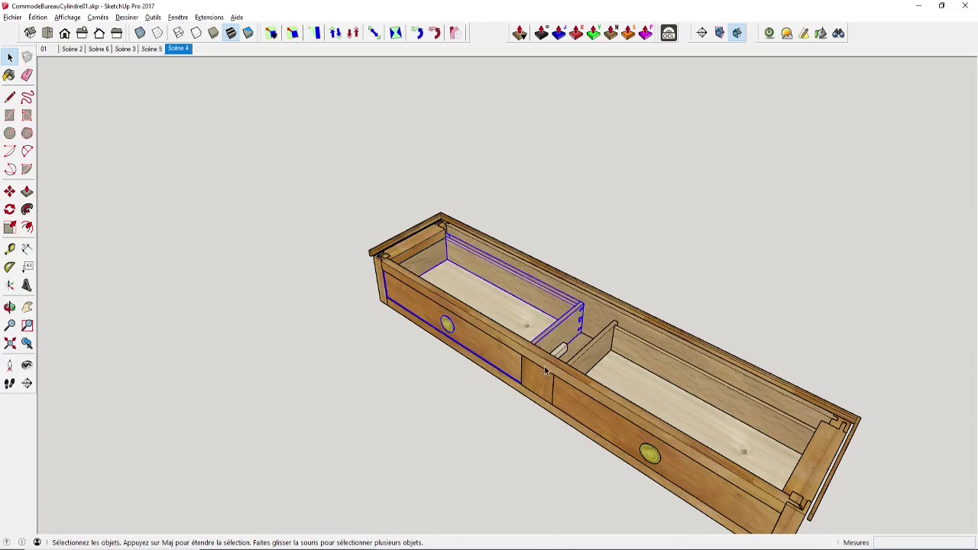
{"action": "middle_click_drag", "start_coordinate": [545, 371], "coordinate": [521, 367]}
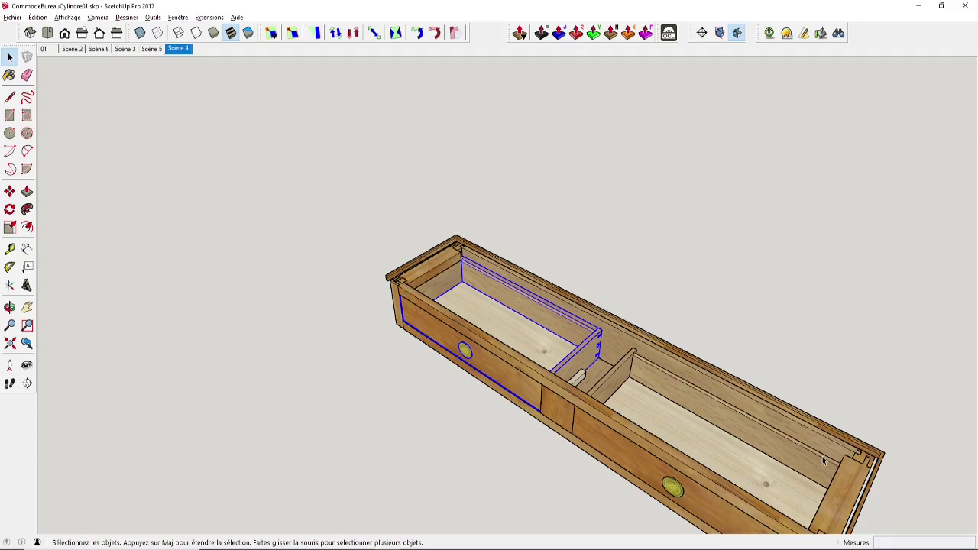
Open the recessed end panel of the upper case for editing, isolated from the rest of the model
{"action": "middle_click_drag", "start_coordinate": [823, 459], "coordinate": [655, 447]}
{"action": "scroll", "coordinate": [689, 393], "scroll_direction": "up", "scroll_amount": 3}
{"action": "double_click", "coordinate": [639, 426]}
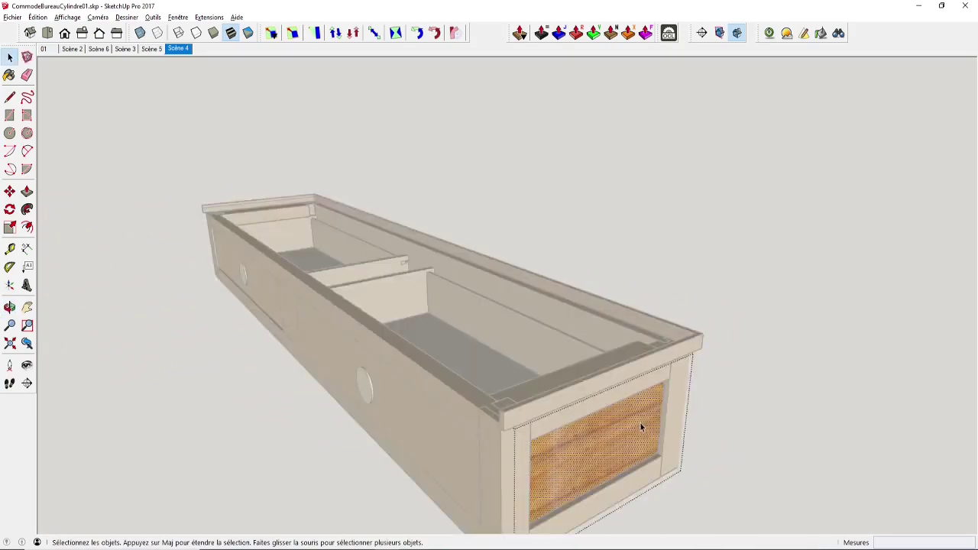
{"action": "key", "text": "i"}
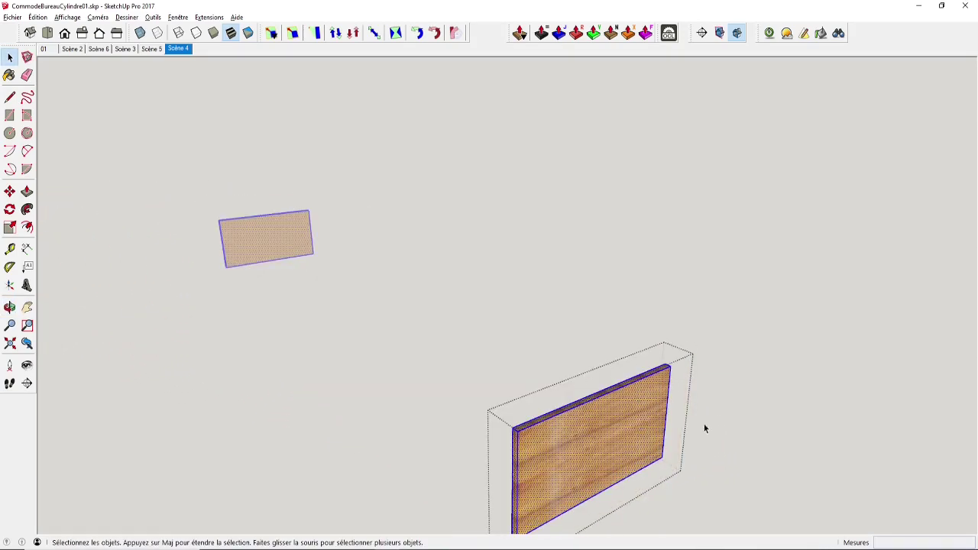
{"action": "middle_click_drag", "start_coordinate": [637, 419], "coordinate": [806, 382]}
{"action": "scroll", "coordinate": [711, 340], "scroll_direction": "up", "scroll_amount": 1}
{"action": "middle_click_drag", "start_coordinate": [711, 340], "coordinate": [764, 324]}
{"action": "scroll", "coordinate": [696, 351], "scroll_direction": "up", "scroll_amount": 4}
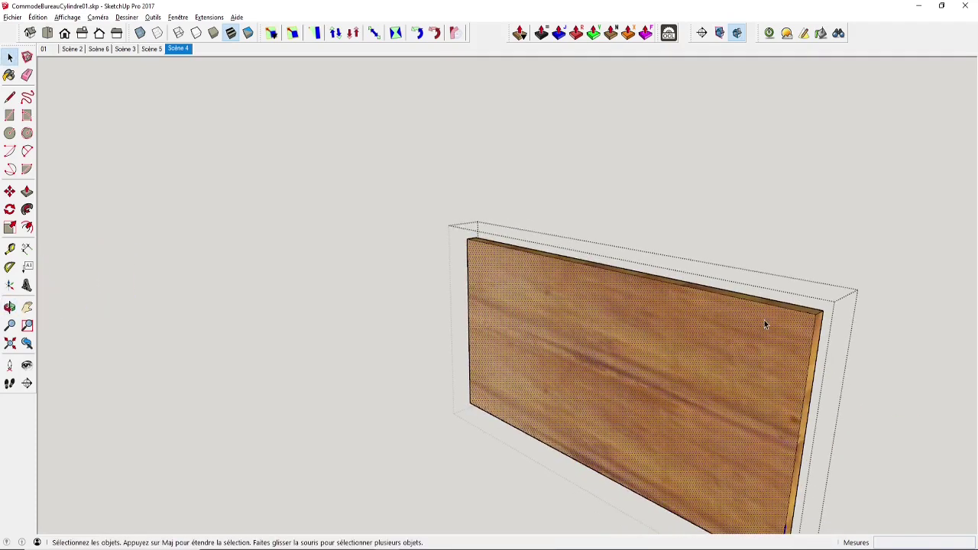
Offset the outline of the end panel's large face 12 mm inward
{"action": "key", "text": "f"}
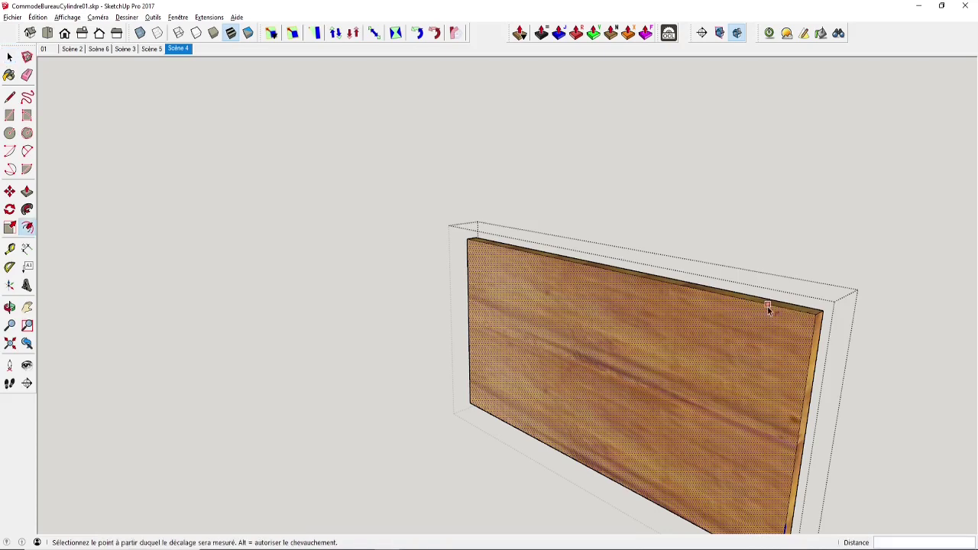
{"action": "left_click", "coordinate": [767, 307]}
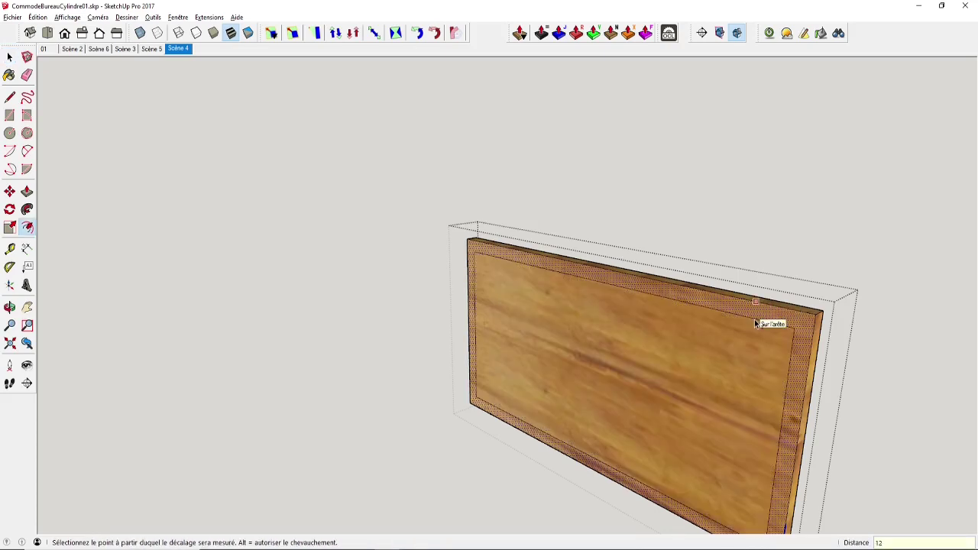
{"action": "key", "text": "Return"}
{"action": "key", "text": "p"}
{"action": "left_click", "coordinate": [753, 328]}
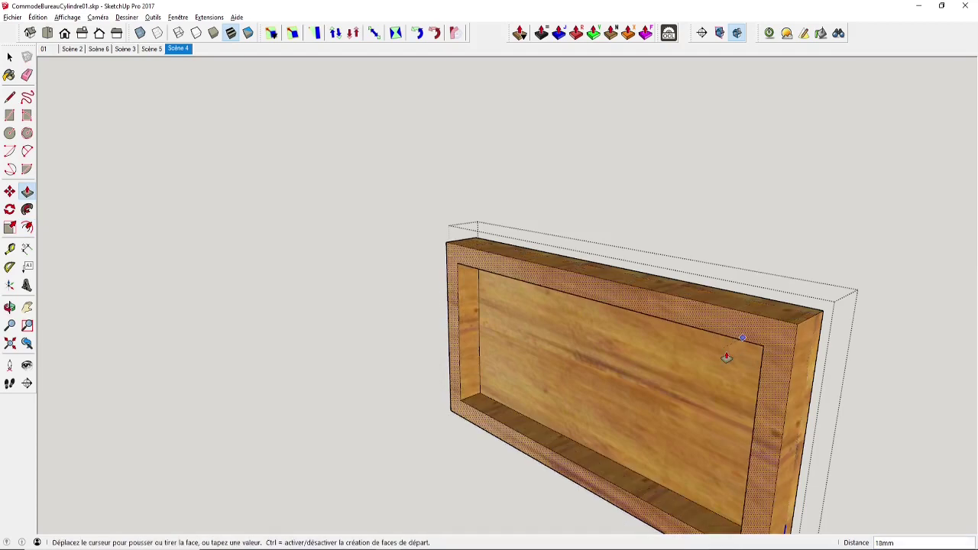
{"action": "left_click", "coordinate": [726, 358]}
{"action": "key", "text": "ctrl+z"}
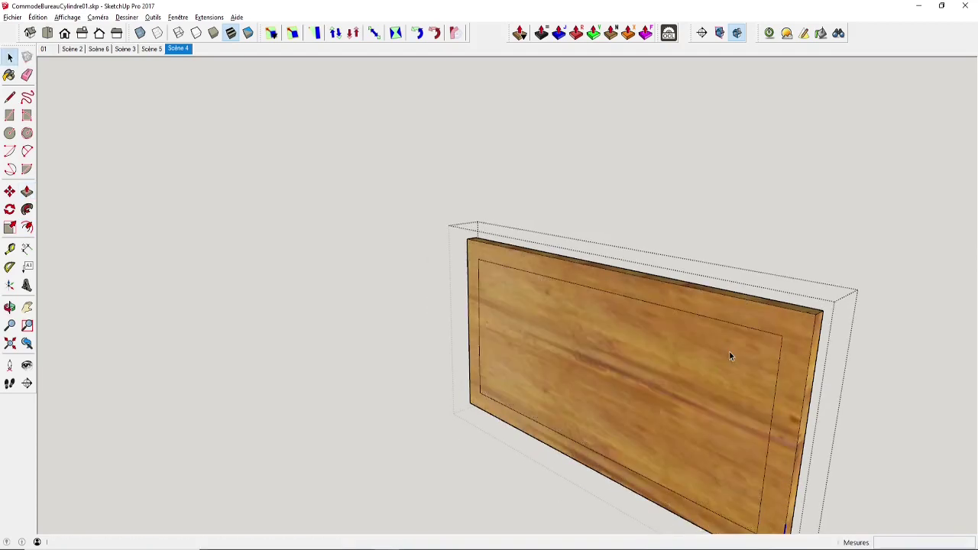
{"action": "left_click", "coordinate": [730, 356]}
{"action": "left_click", "coordinate": [712, 368]}
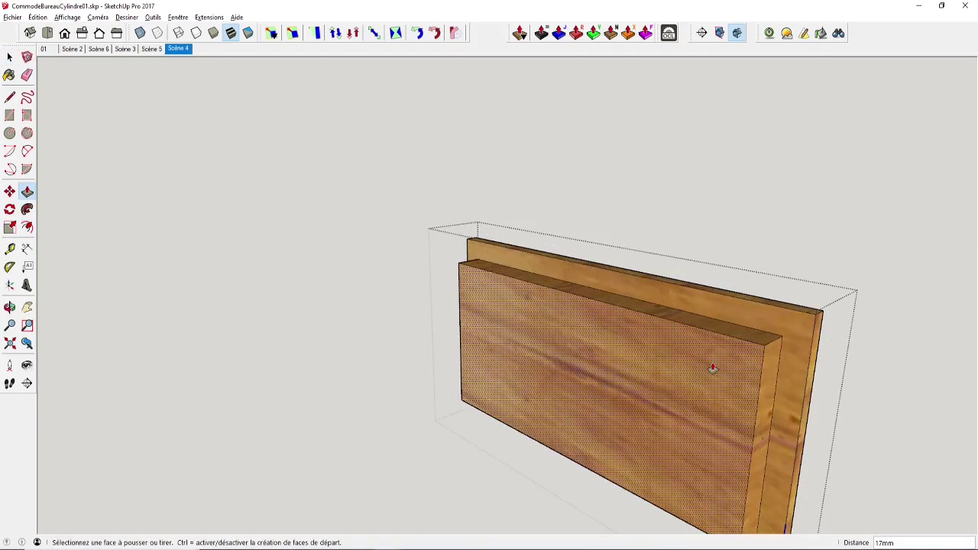
{"action": "key", "text": "ctrl+z"}
Extrude the end panel's inset field 4 mm and scale its face to 0.87 about the centre to bevel its edges
{"action": "left_click", "coordinate": [712, 368]}
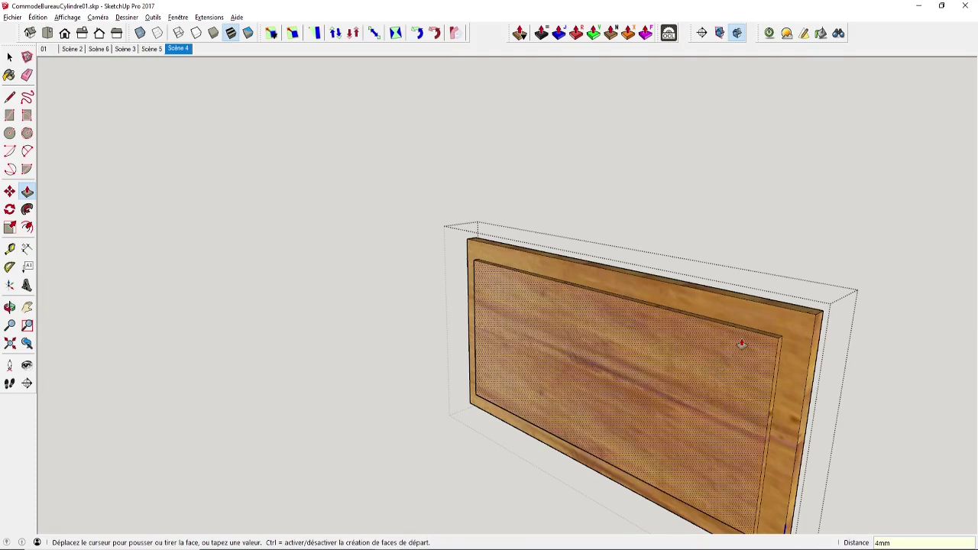
{"action": "scroll", "coordinate": [733, 345], "scroll_direction": "up", "scroll_amount": 1}
{"action": "key", "text": "space"}
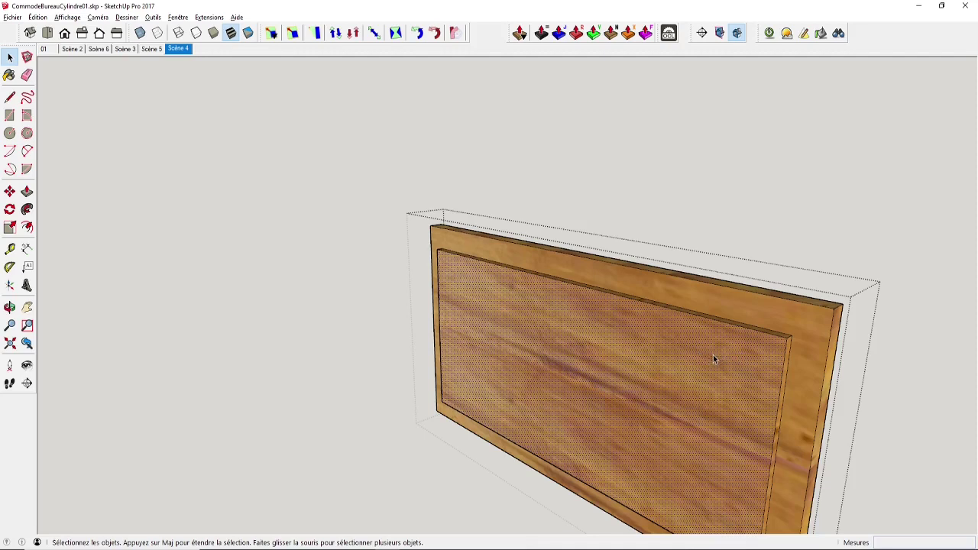
{"action": "key", "text": "s"}
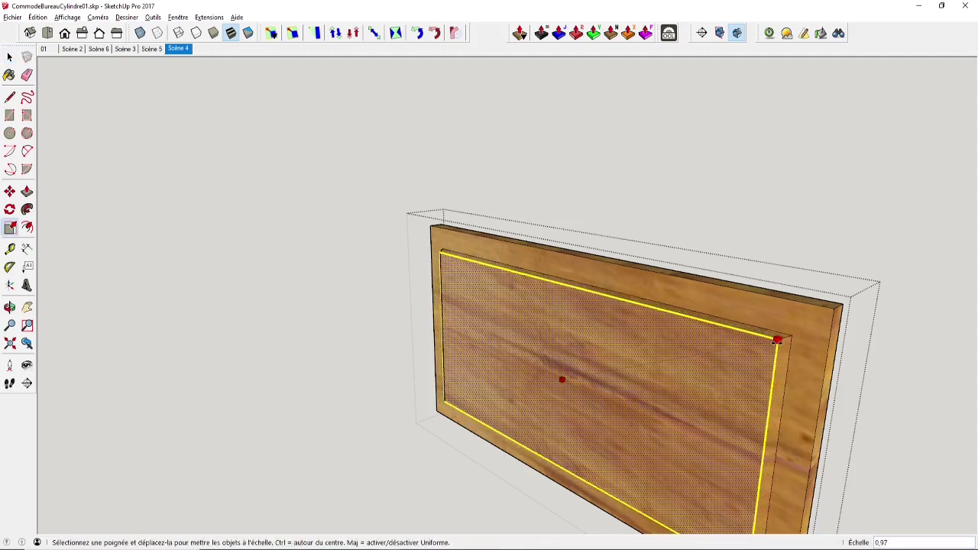
{"action": "left_click_drag", "start_coordinate": [777, 339], "coordinate": [747, 346], "text": "ctrl"}
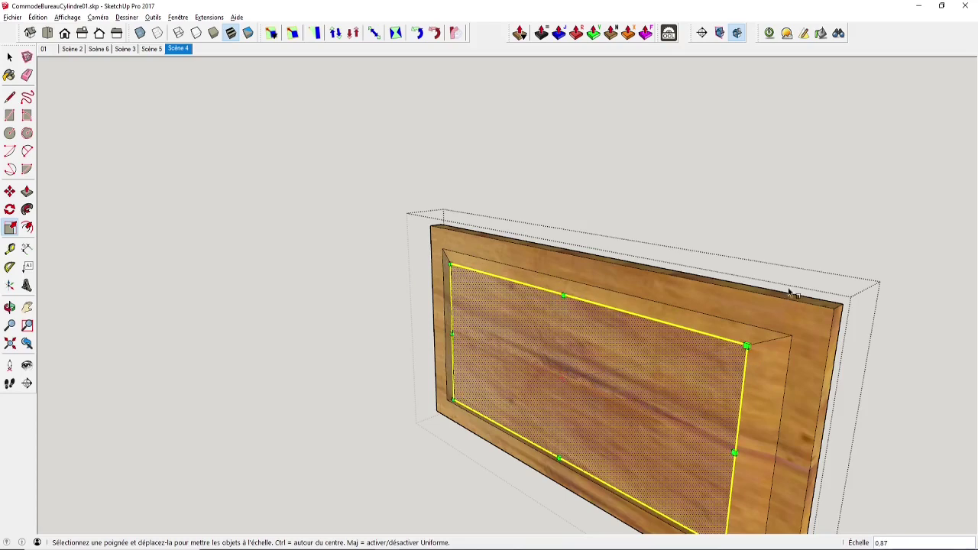
{"action": "key", "text": "space"}
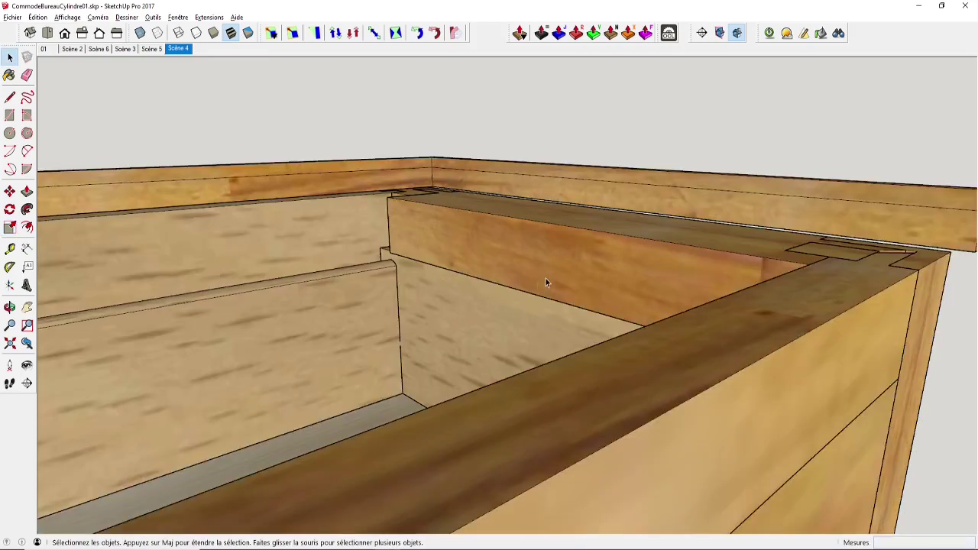
Check the end panel's plain outer face and view the surrounding case from its end and back
{"action": "middle_click_drag", "start_coordinate": [545, 283], "coordinate": [580, 363]}
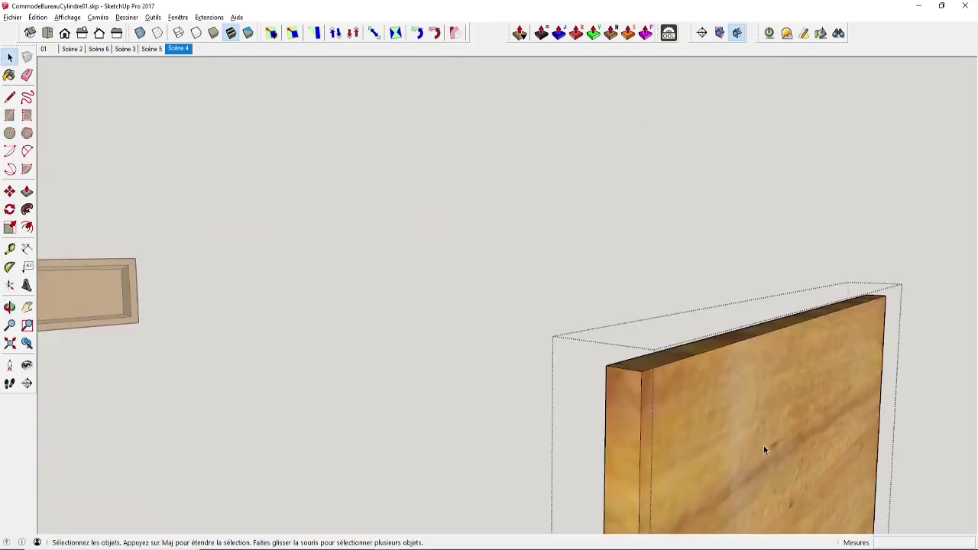
{"action": "middle_click_drag", "start_coordinate": [763, 445], "coordinate": [684, 391]}
{"action": "key", "text": "m"}
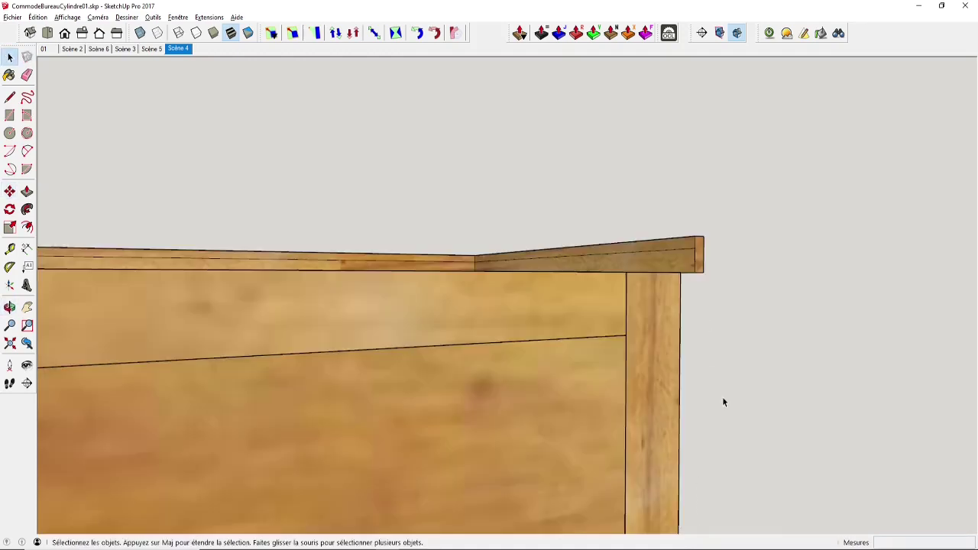
{"action": "middle_click_drag", "start_coordinate": [723, 400], "coordinate": [757, 331]}
{"action": "scroll", "coordinate": [507, 366], "scroll_direction": "down", "scroll_amount": 3}
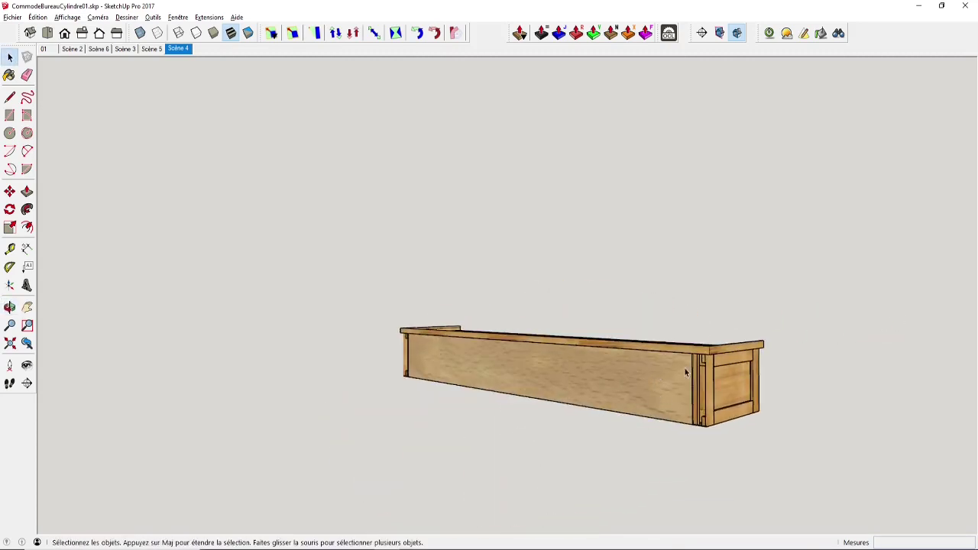
Open the rear corner post of the upper case to examine its grooves and notches, and close it
{"action": "scroll", "coordinate": [684, 372], "scroll_direction": "up", "scroll_amount": 4}
{"action": "scroll", "coordinate": [703, 395], "scroll_direction": "down", "scroll_amount": 3}
{"action": "middle_click_drag", "start_coordinate": [703, 395], "coordinate": [757, 362]}
{"action": "scroll", "coordinate": [756, 363], "scroll_direction": "up", "scroll_amount": 3}
{"action": "double_click", "coordinate": [752, 428]}
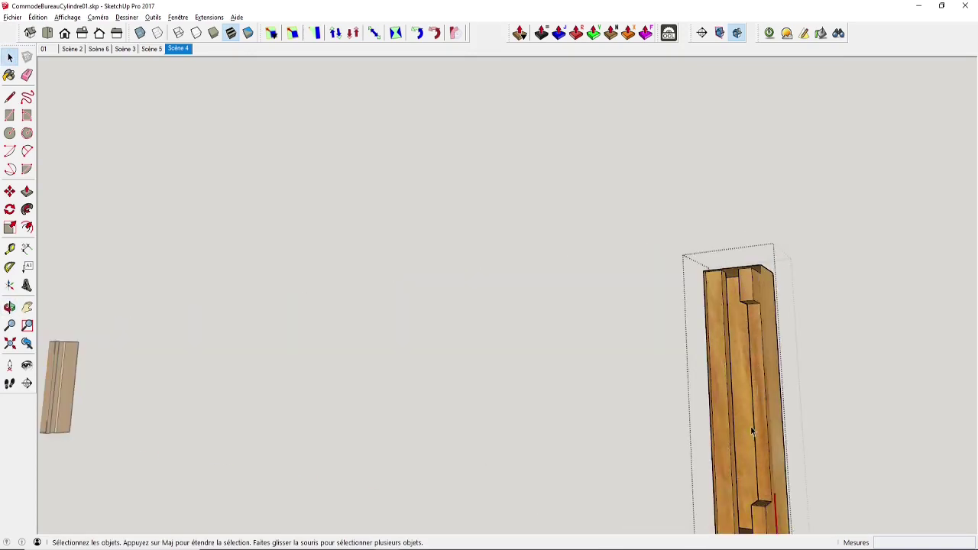
{"action": "middle_click_drag", "start_coordinate": [752, 433], "coordinate": [611, 233]}
{"action": "right_click", "coordinate": [610, 229]}
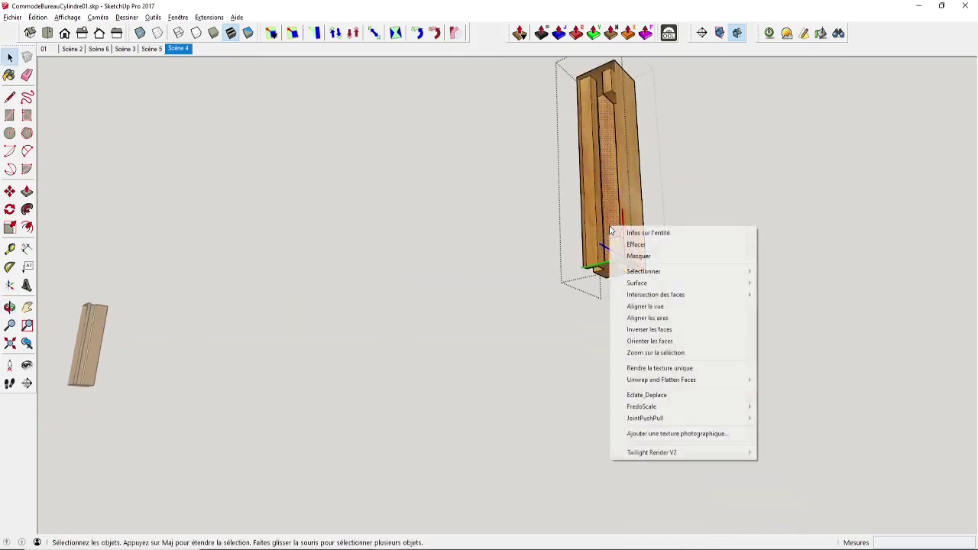
{"action": "left_click", "coordinate": [611, 231]}
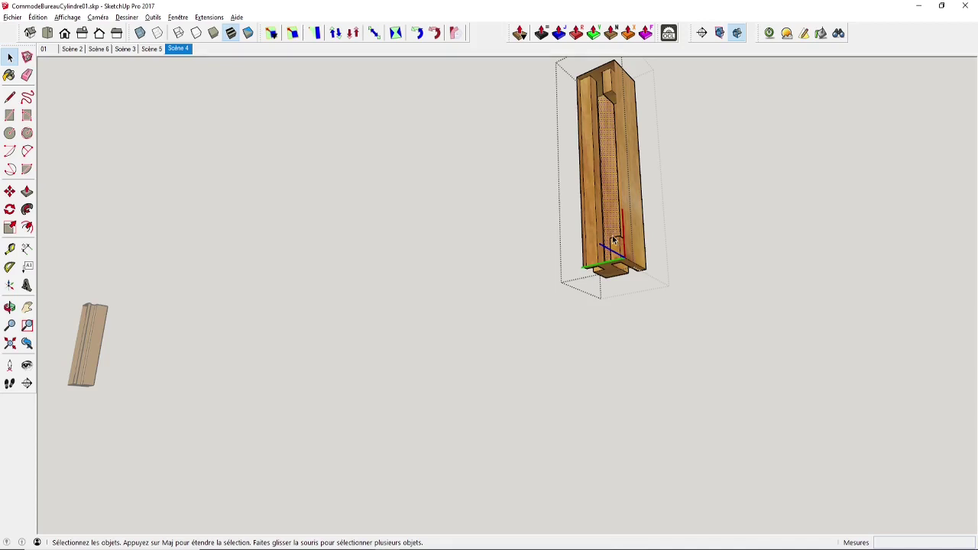
{"action": "key", "text": "ctrl+z"}
{"action": "left_click", "coordinate": [634, 292]}
Examine the upper case's back panel and underside joinery, and switch to Scène 2
{"action": "middle_click_drag", "start_coordinate": [600, 238], "coordinate": [779, 271]}
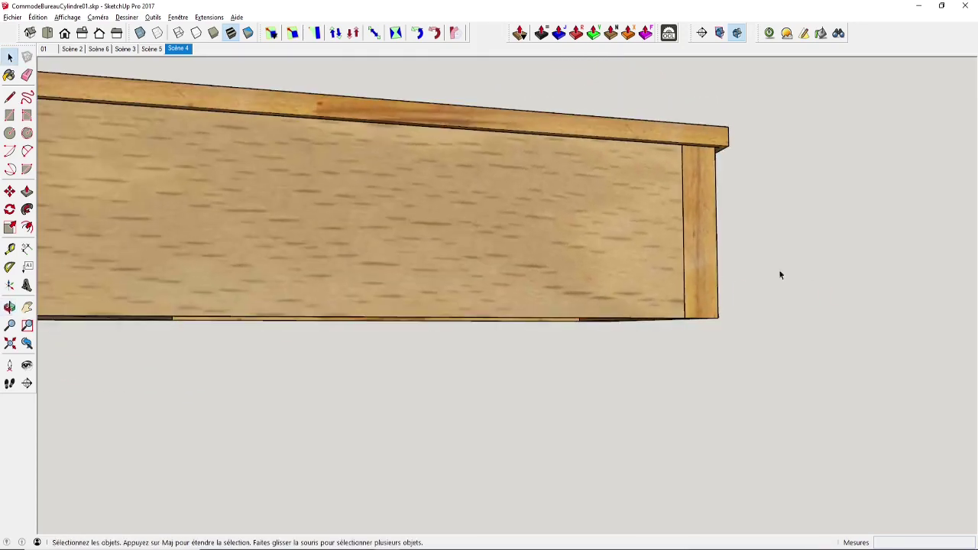
{"action": "scroll", "coordinate": [705, 240], "scroll_direction": "up", "scroll_amount": 2}
{"action": "middle_click_drag", "start_coordinate": [704, 240], "coordinate": [376, 223]}
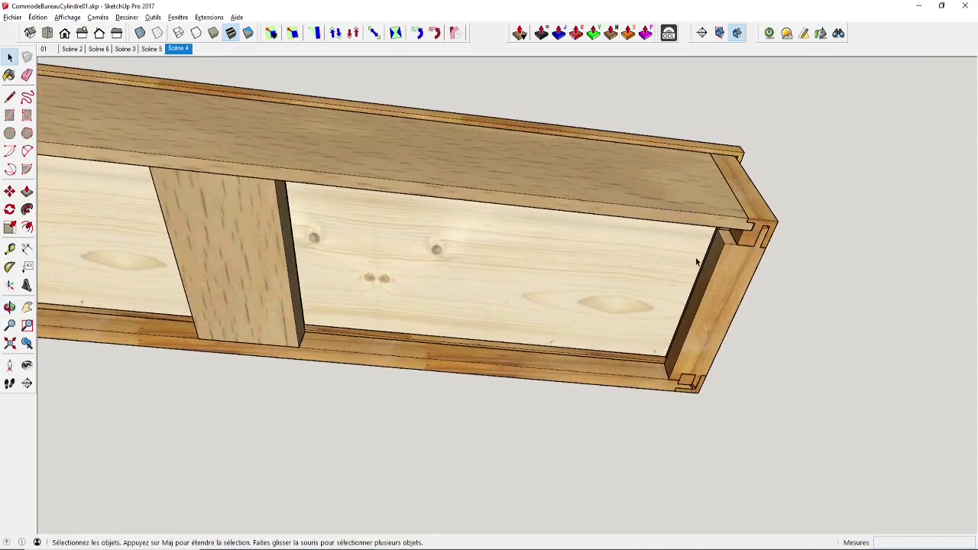
{"action": "scroll", "coordinate": [722, 265], "scroll_direction": "down", "scroll_amount": 5}
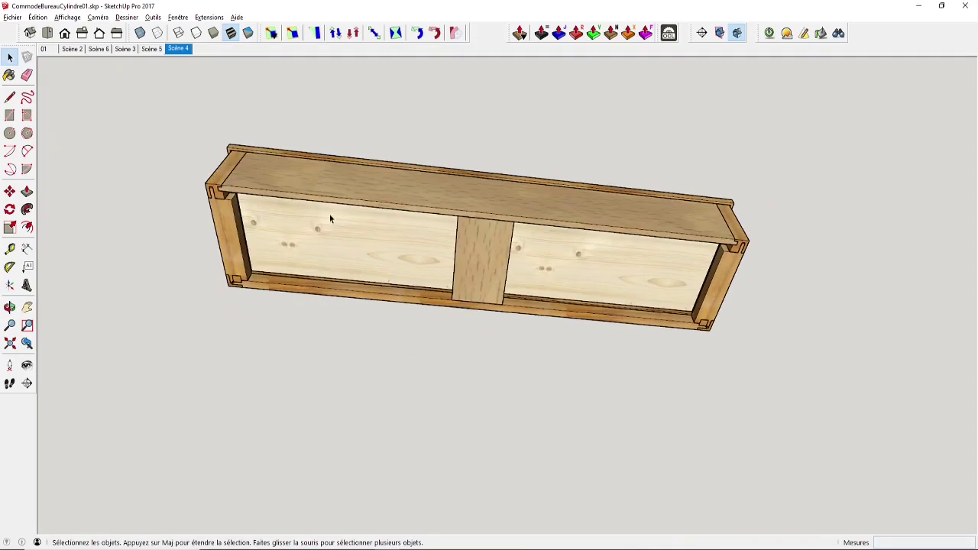
{"action": "left_click", "coordinate": [72, 49]}
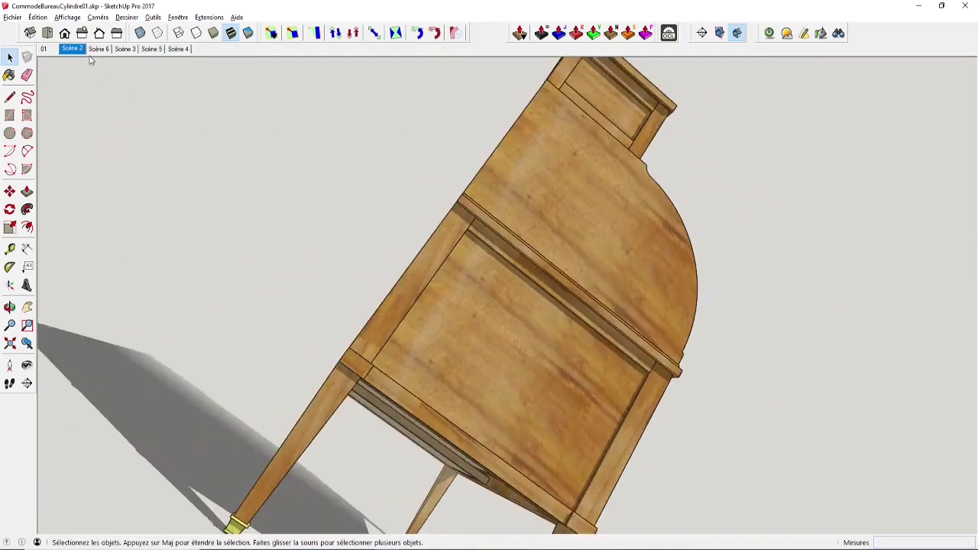